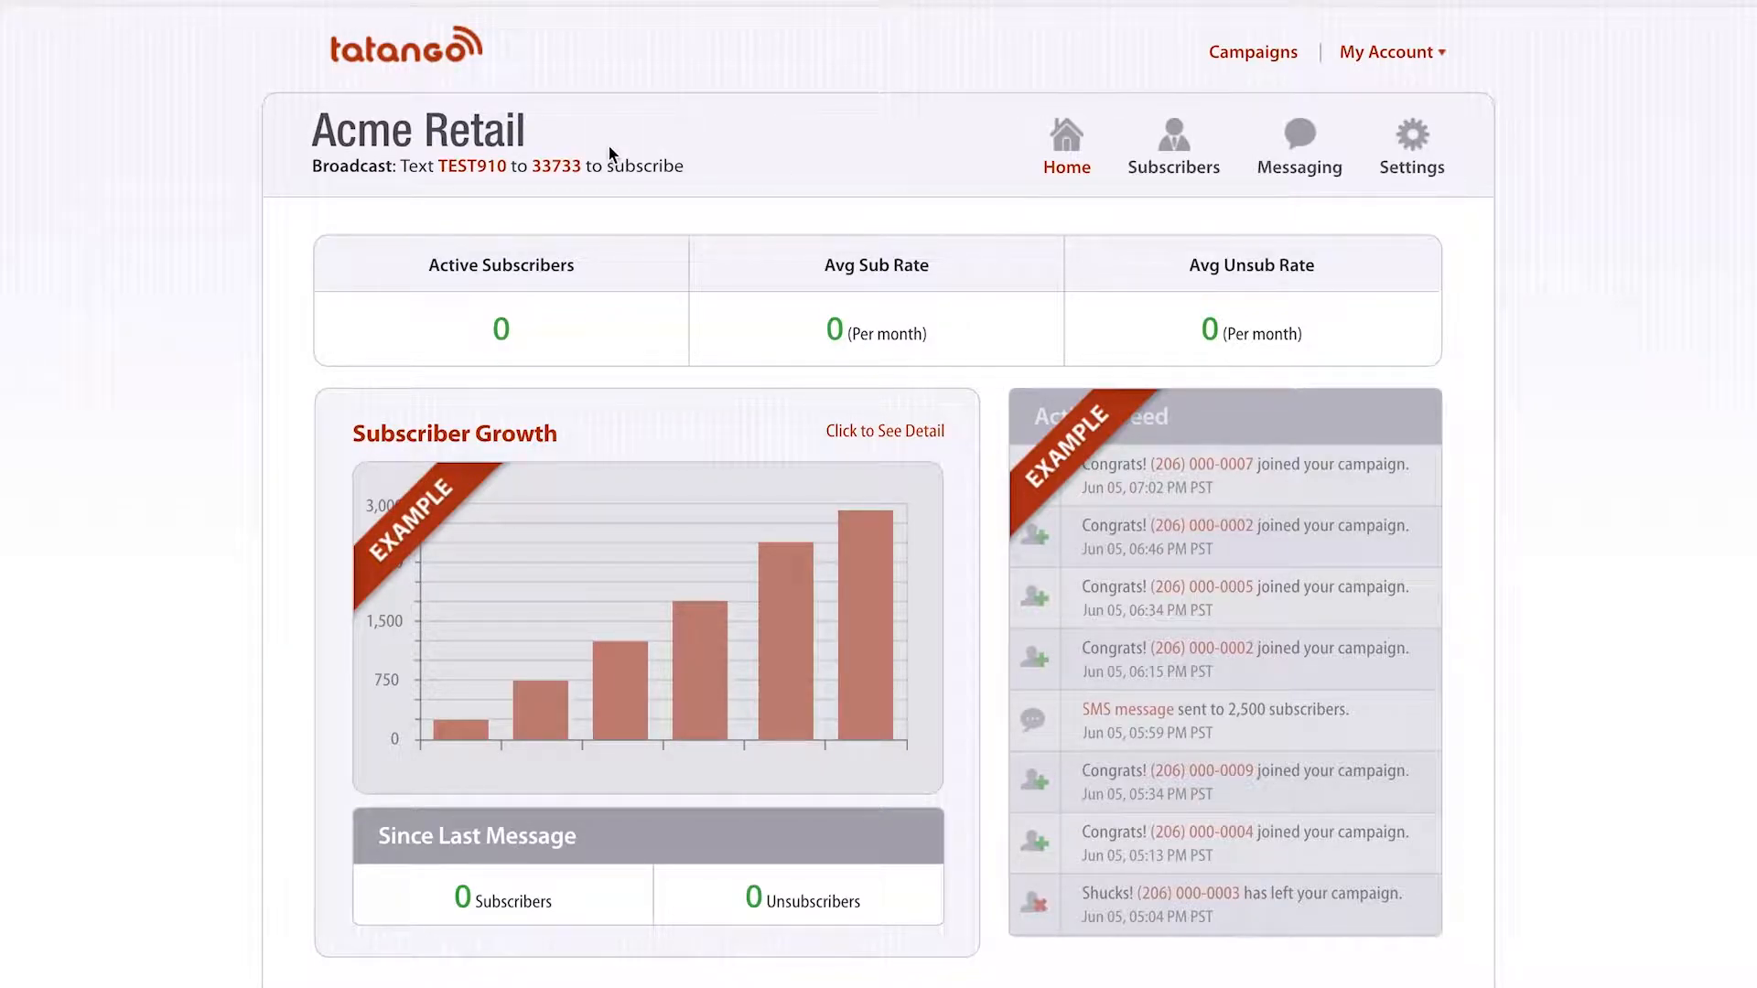
- Open the double opt-in settings of the TEST910 keyword and review the text of its Request for Information message
left_click(482, 169)
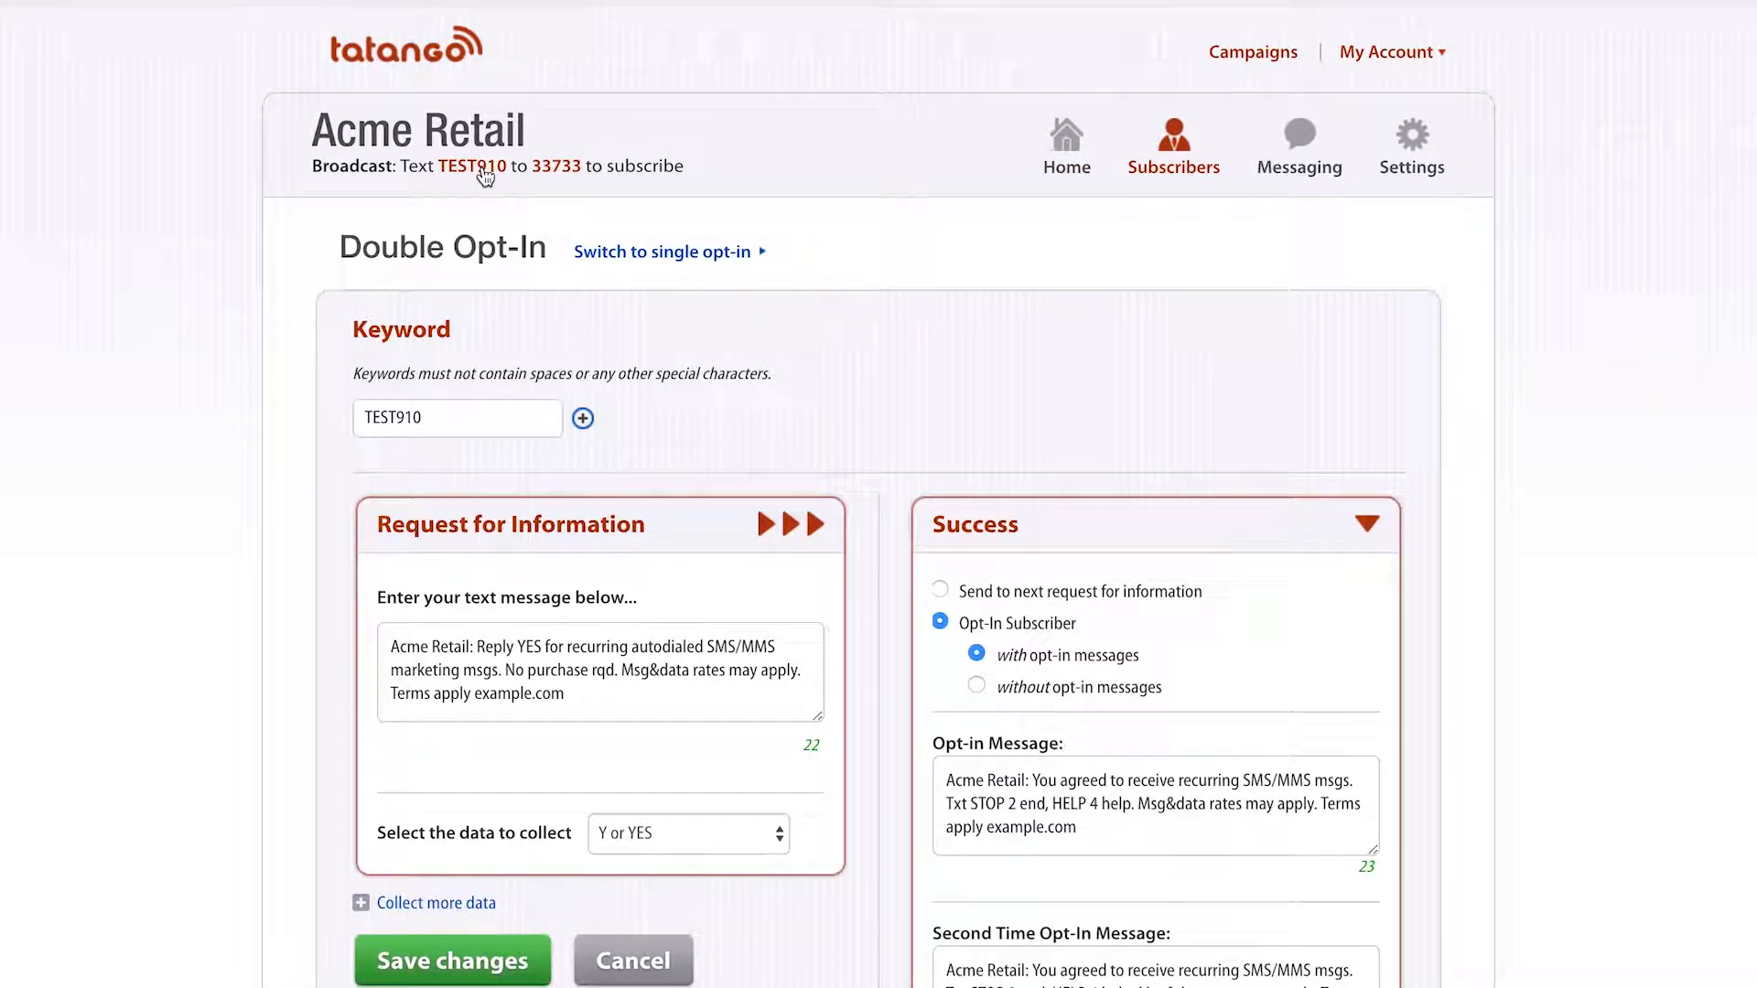
scroll(485, 176, "down", 2)
scroll(485, 177, "down", 4)
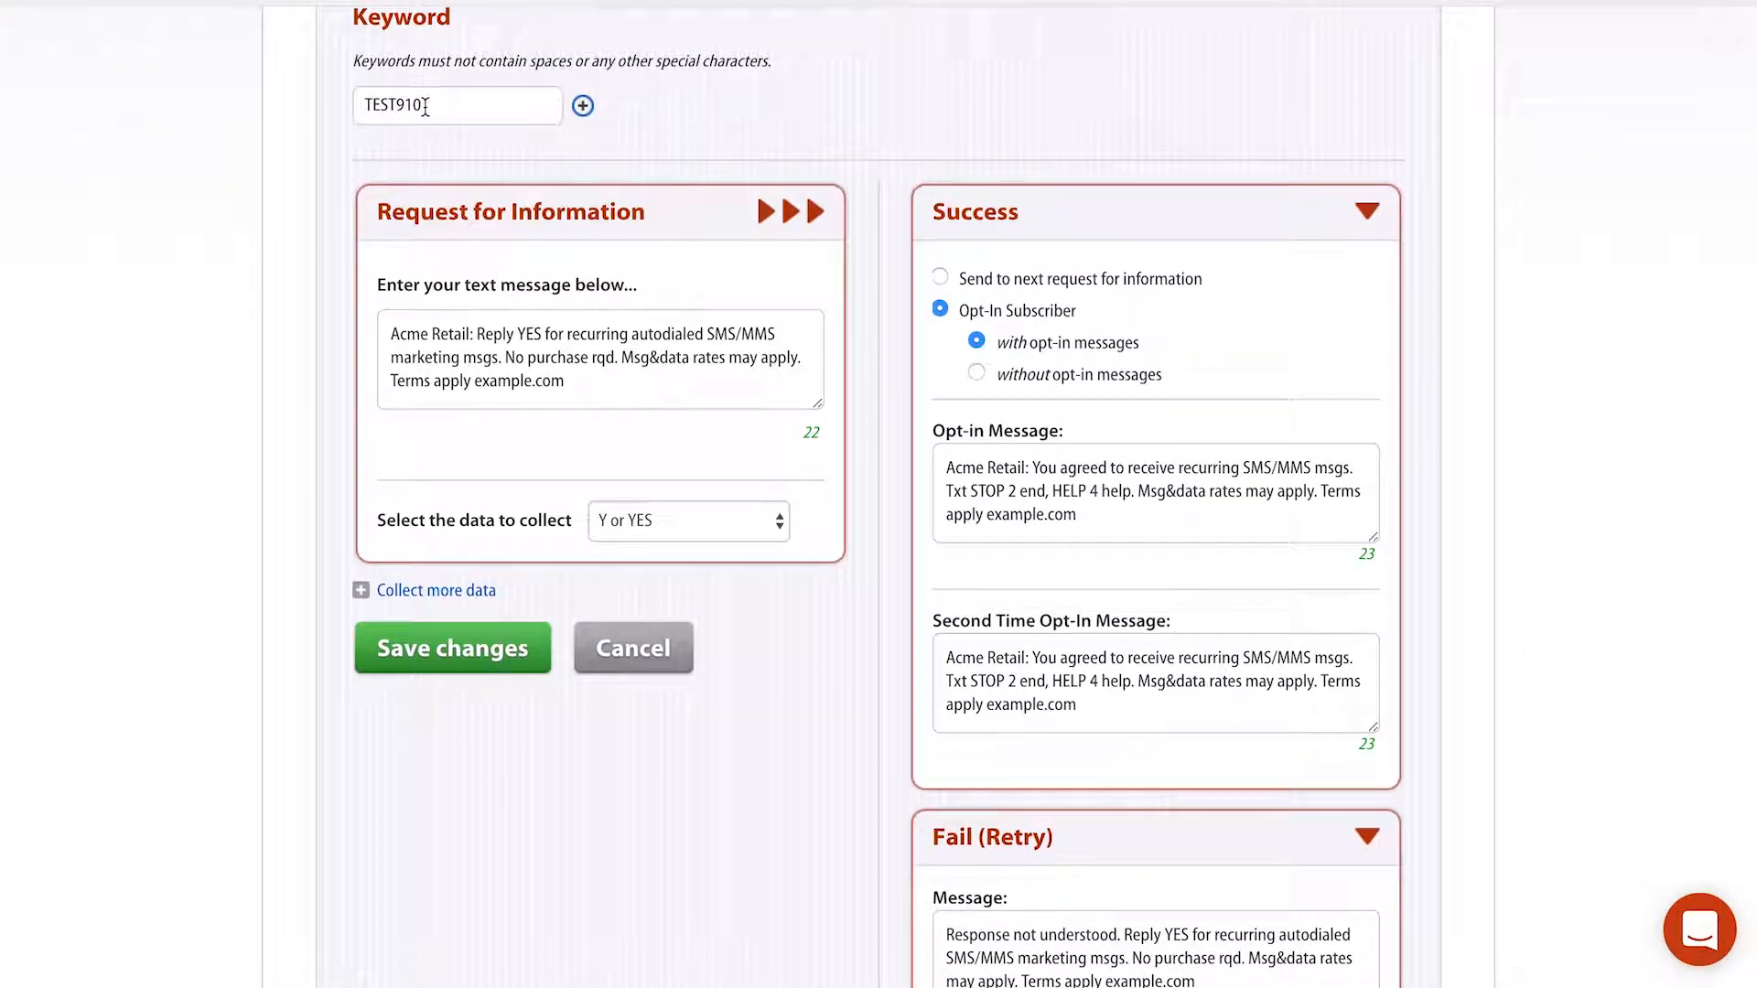
scroll(425, 104, "down", 3)
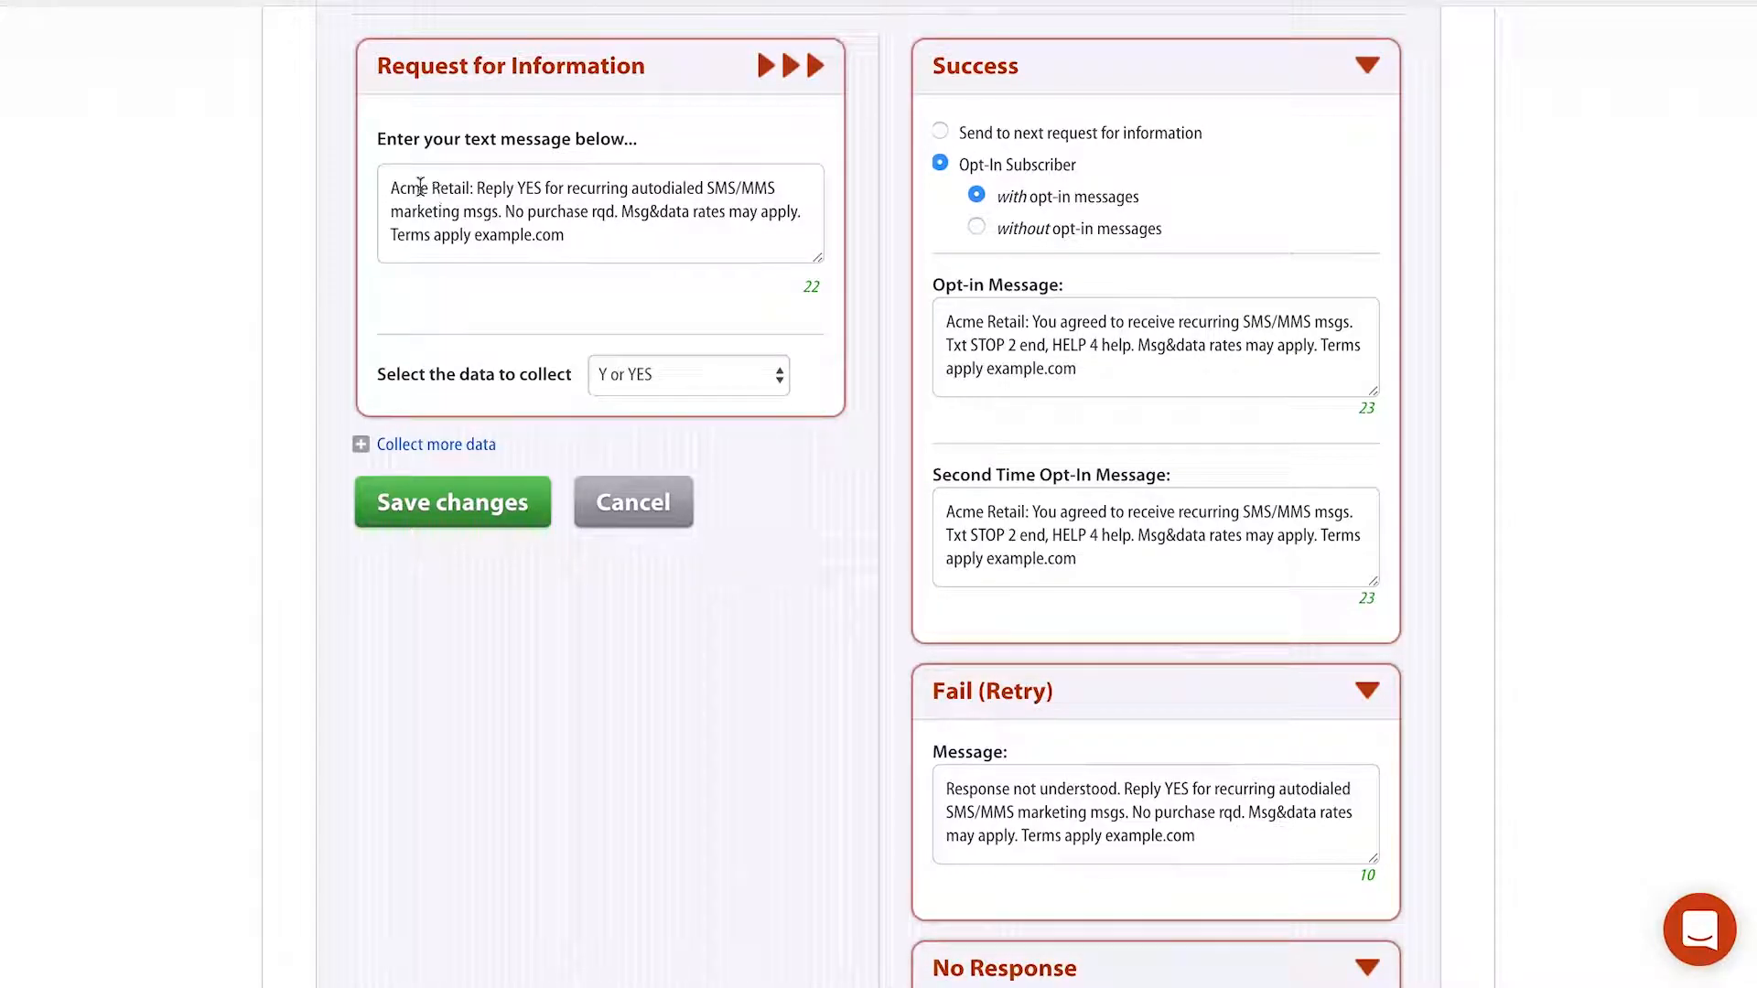
left_click_drag(392, 191, 596, 240)
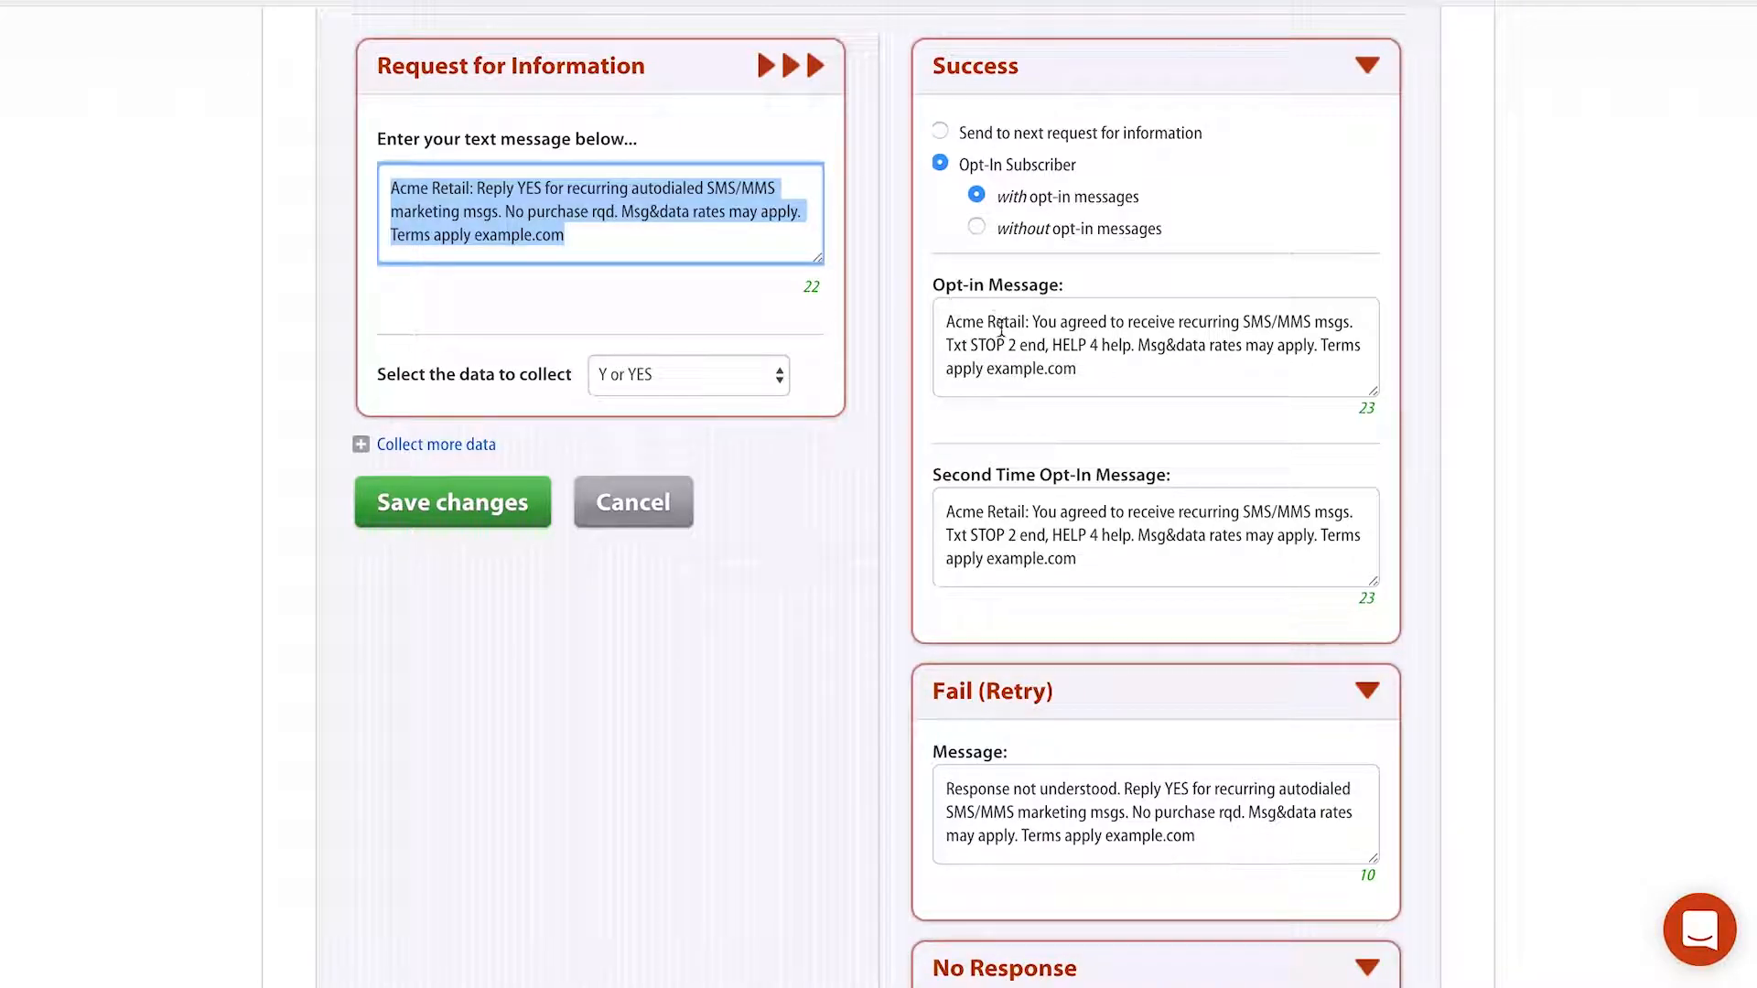
- Review the Opt-in Message and the Second Time Opt-In Message in the Success section
left_click(957, 326)
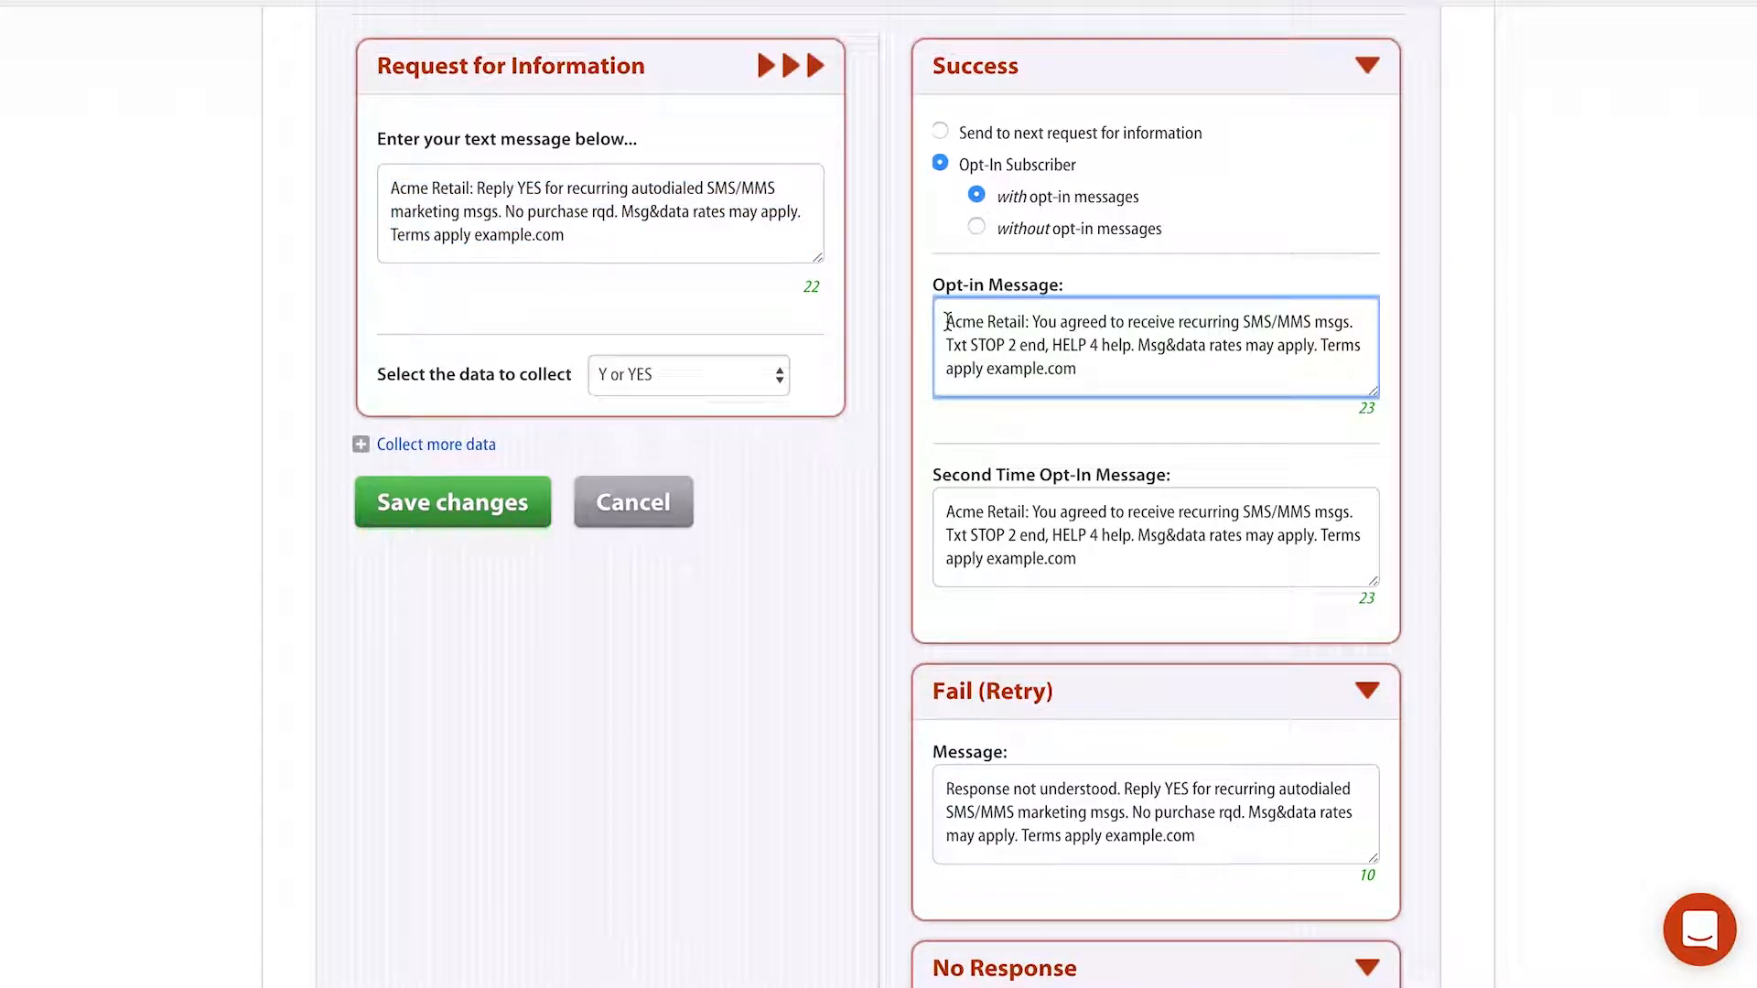
left_click_drag(947, 322, 1102, 380)
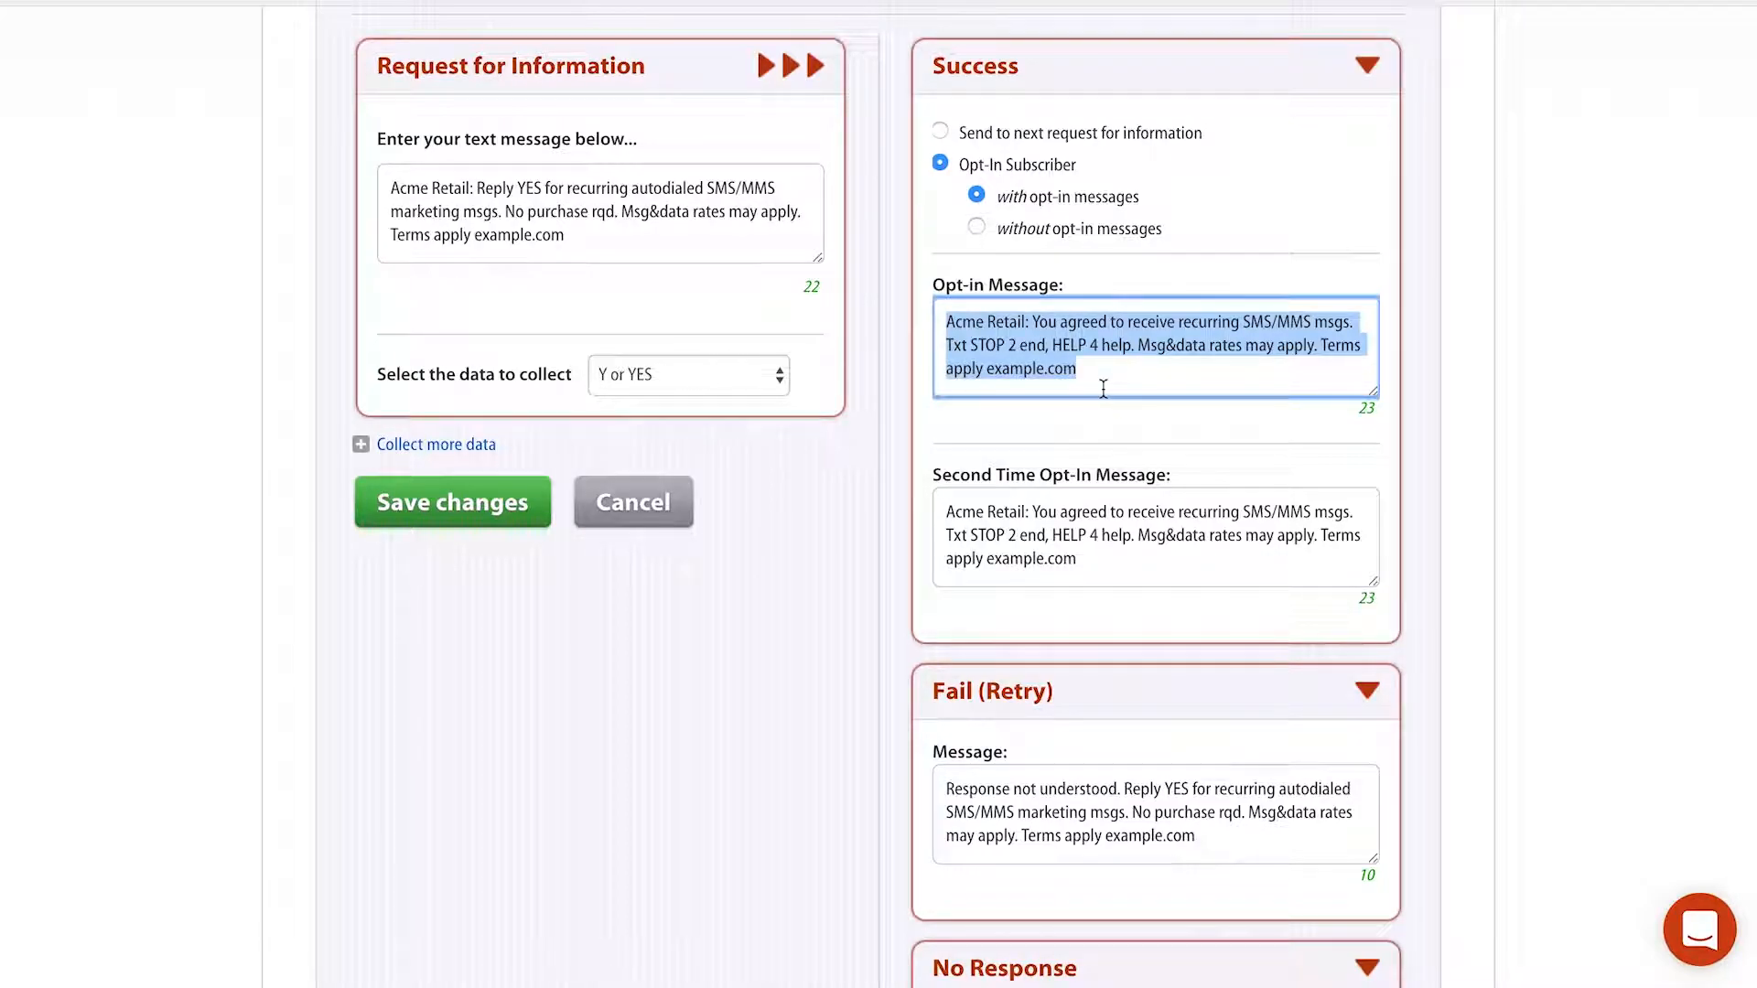
left_click(1103, 389)
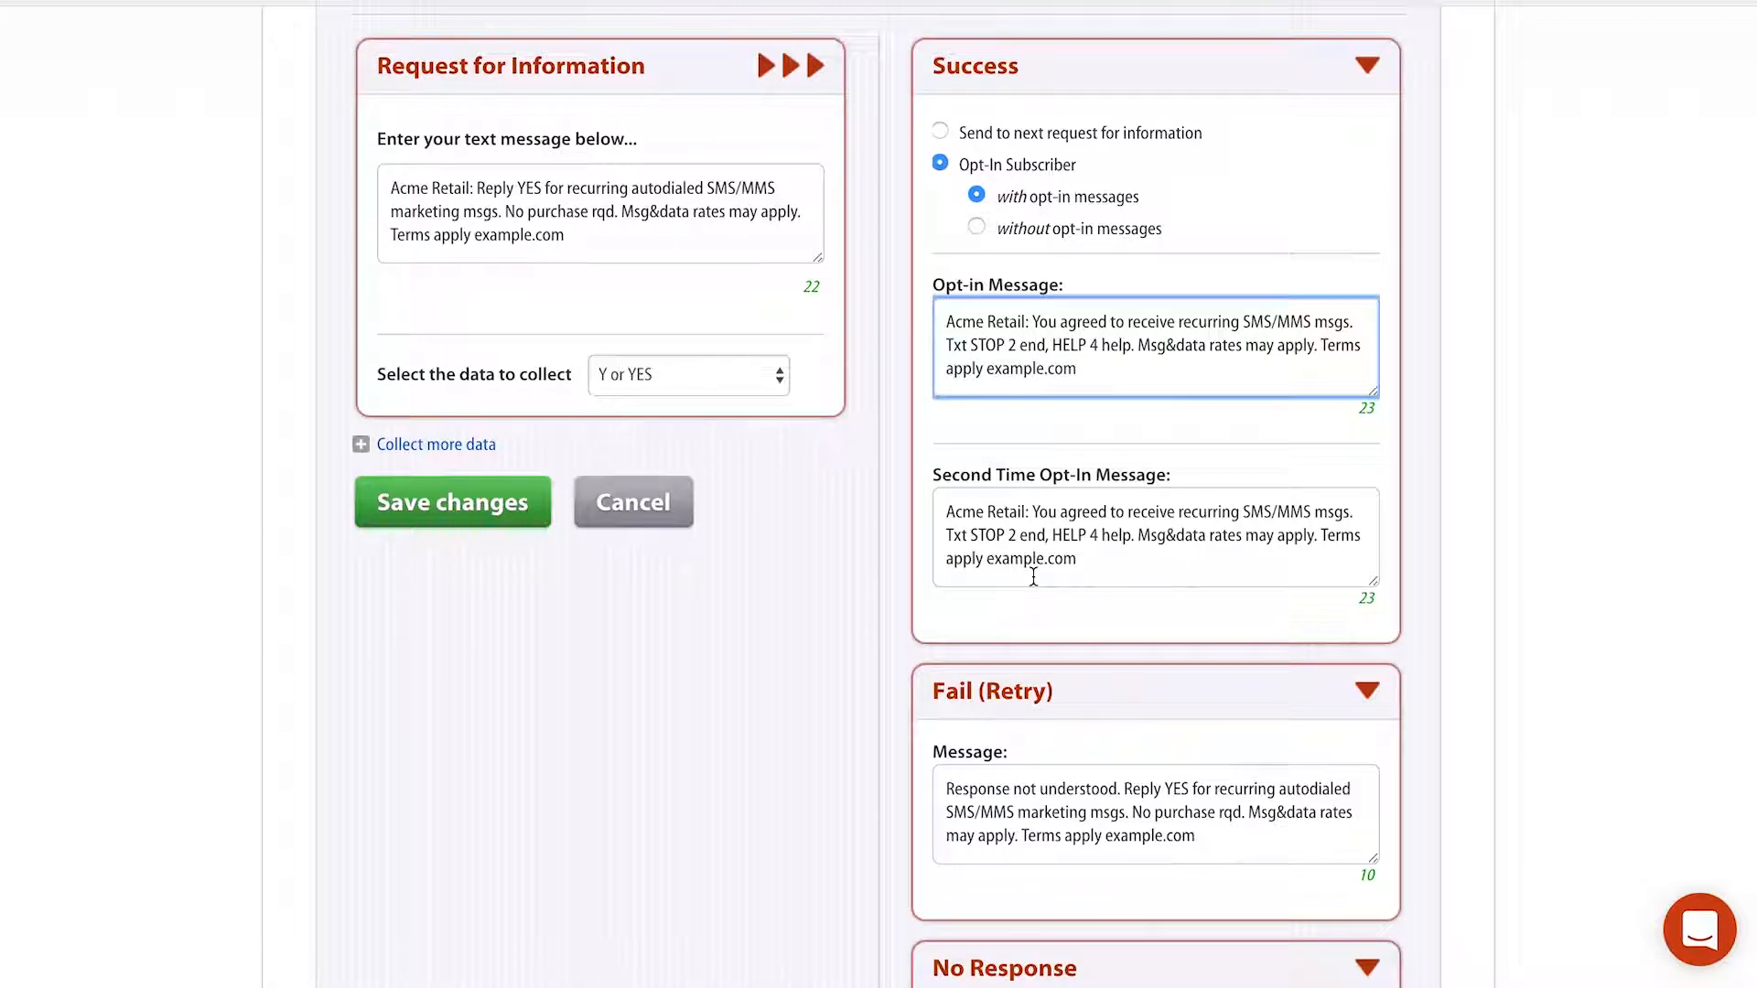
left_click_drag(1074, 568, 939, 494)
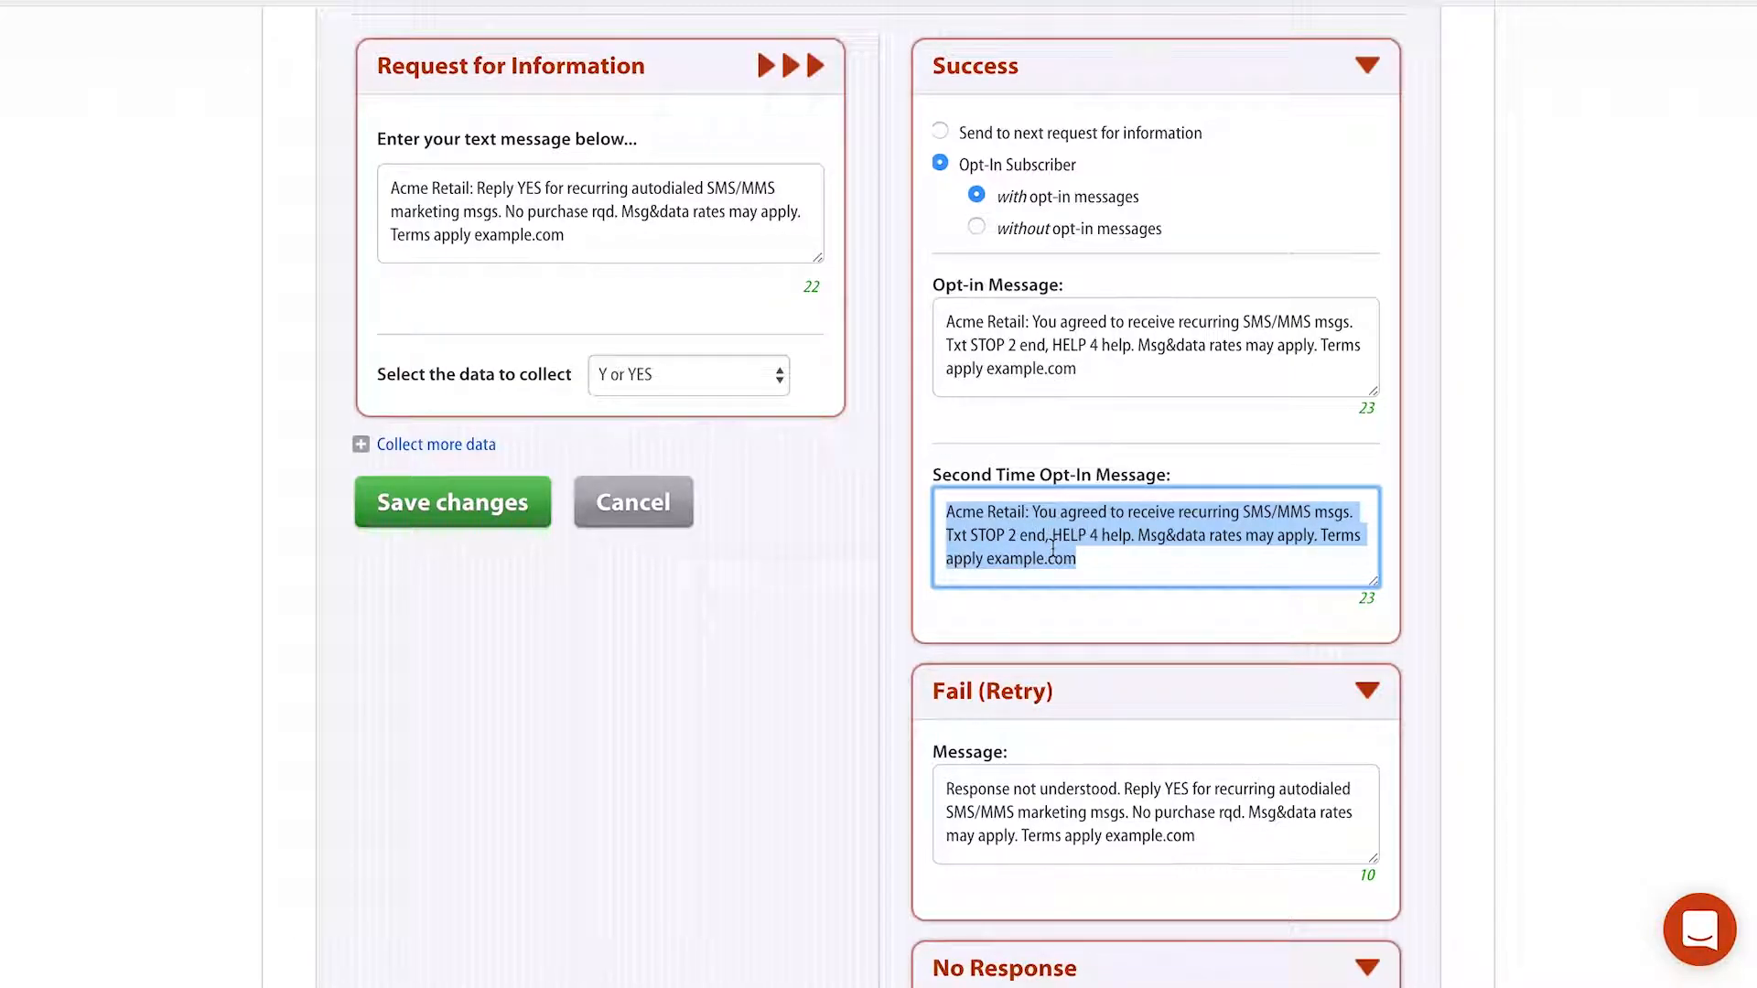
- Review the Fail (Retry) message and the No Response reminder settings
left_click(1020, 789)
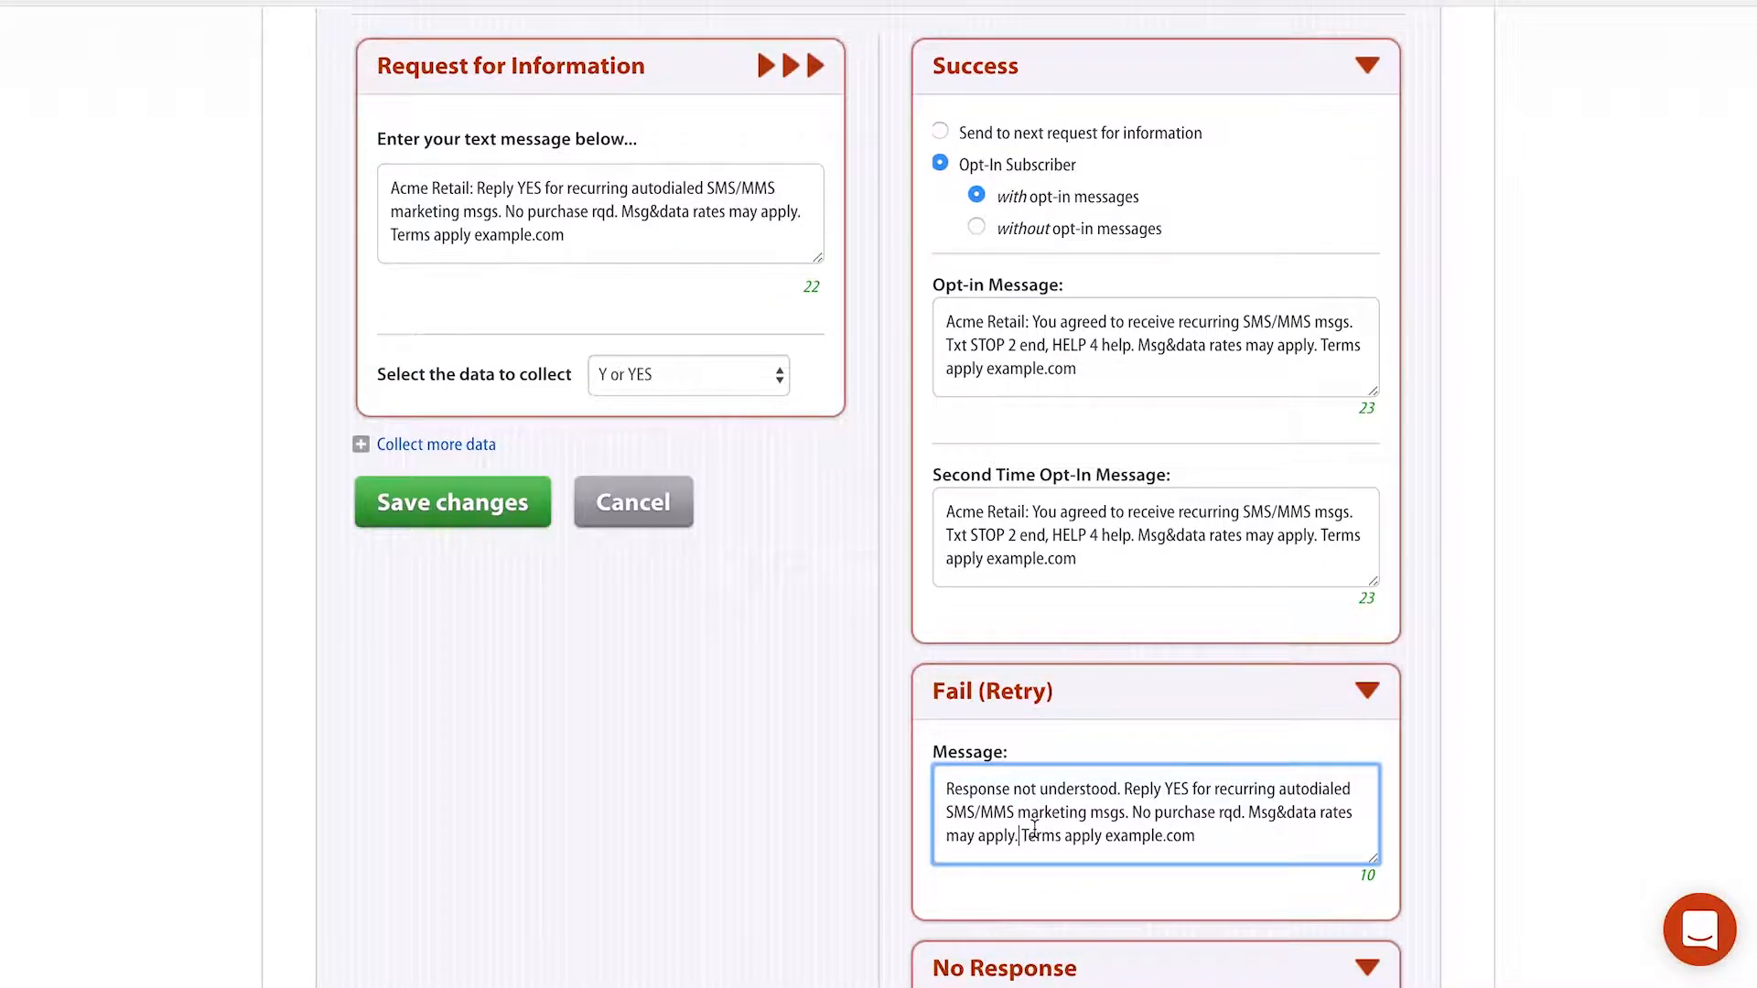
scroll(1036, 829, "down", 2)
scroll(1035, 830, "down", 2)
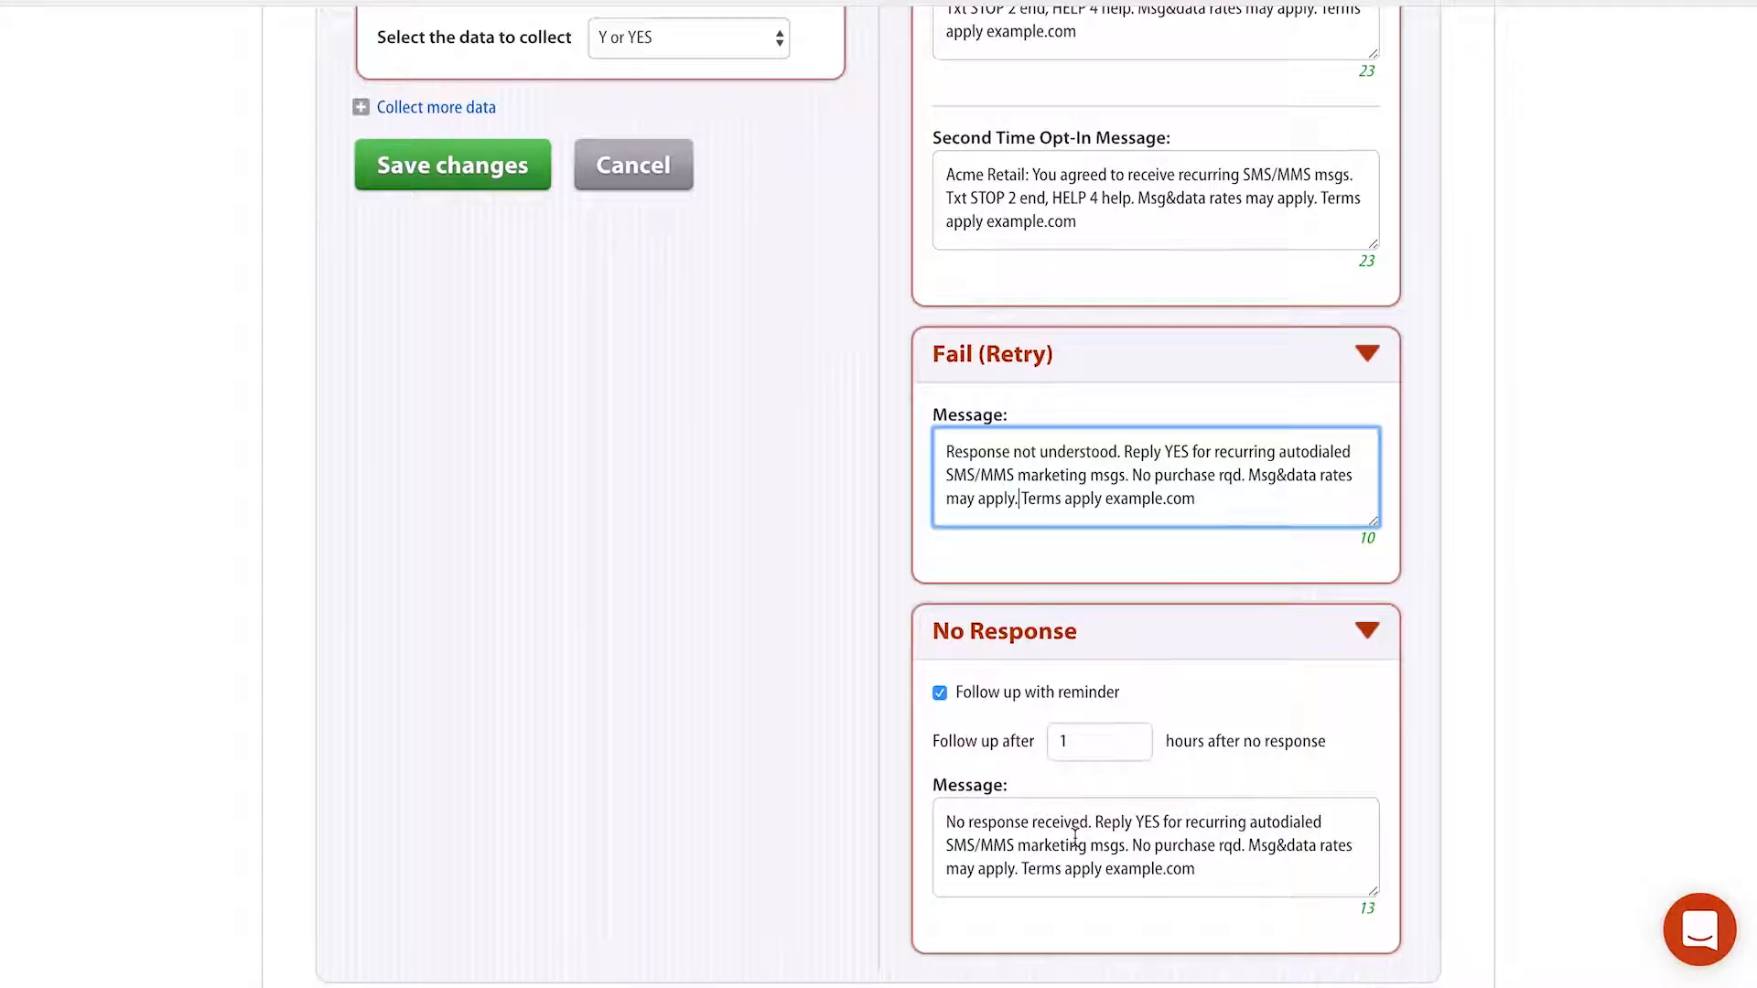
- Return to the Success section and re-examine the wording of the Opt-in Message
scroll(1074, 837, "up", 6)
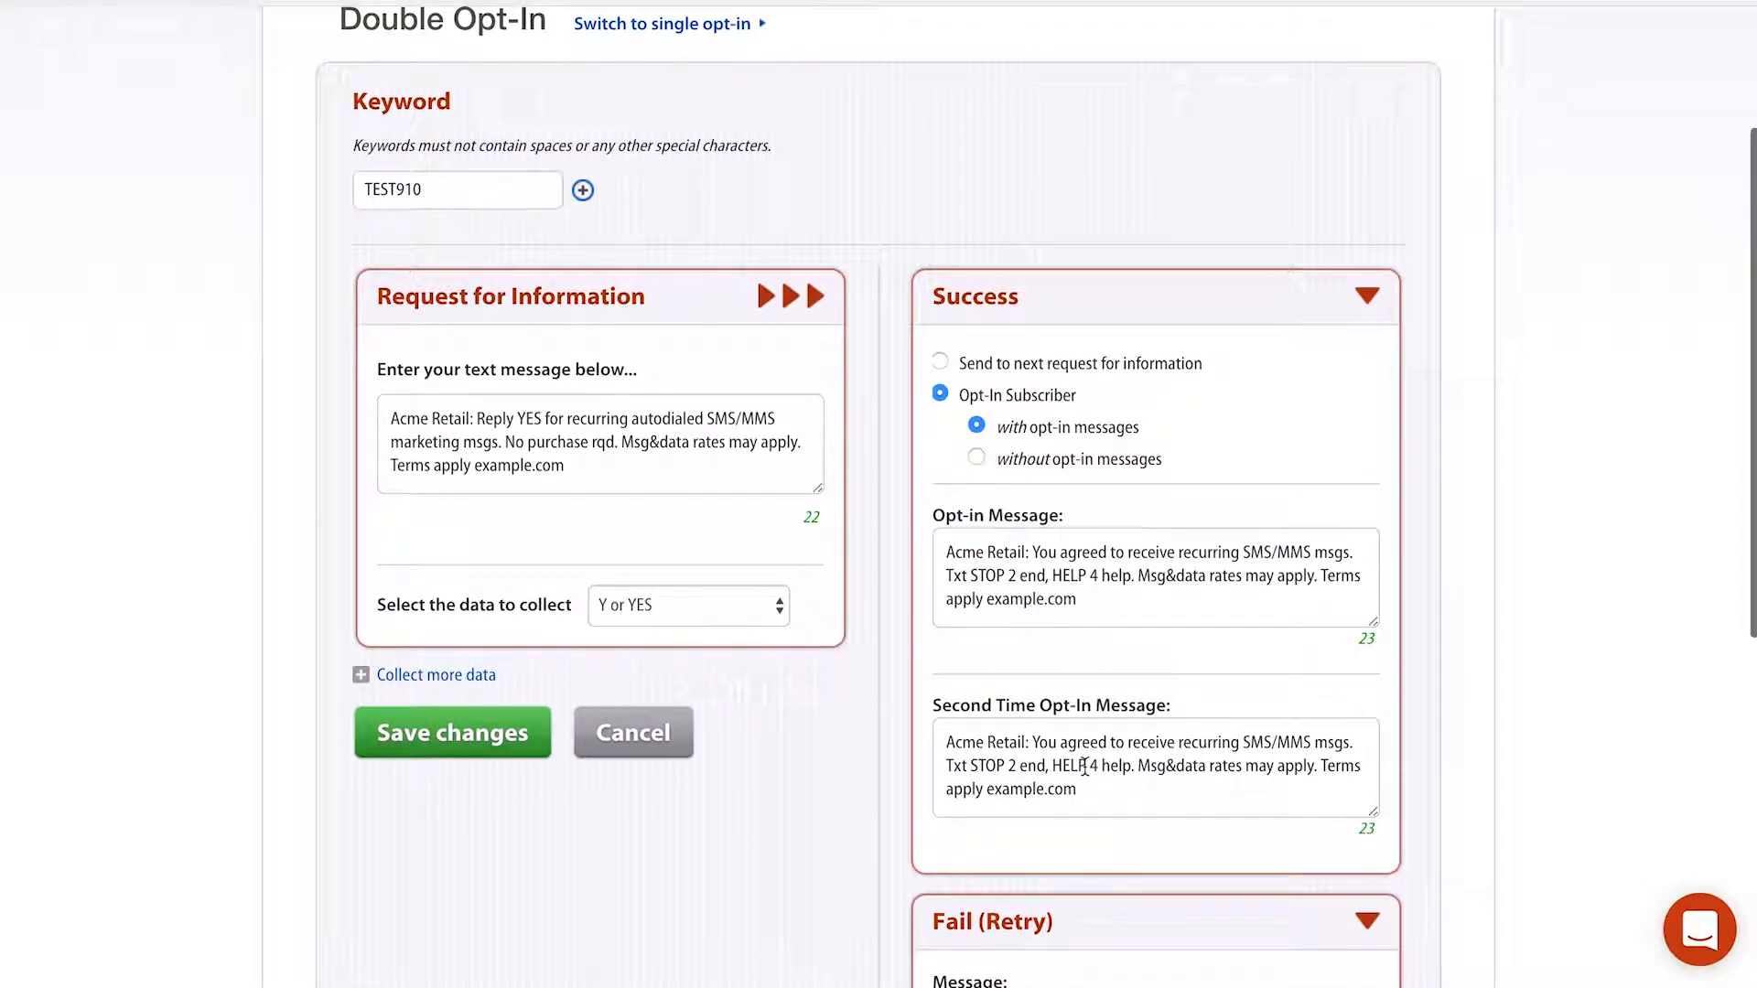
triple_click(1012, 553)
left_click(1150, 611)
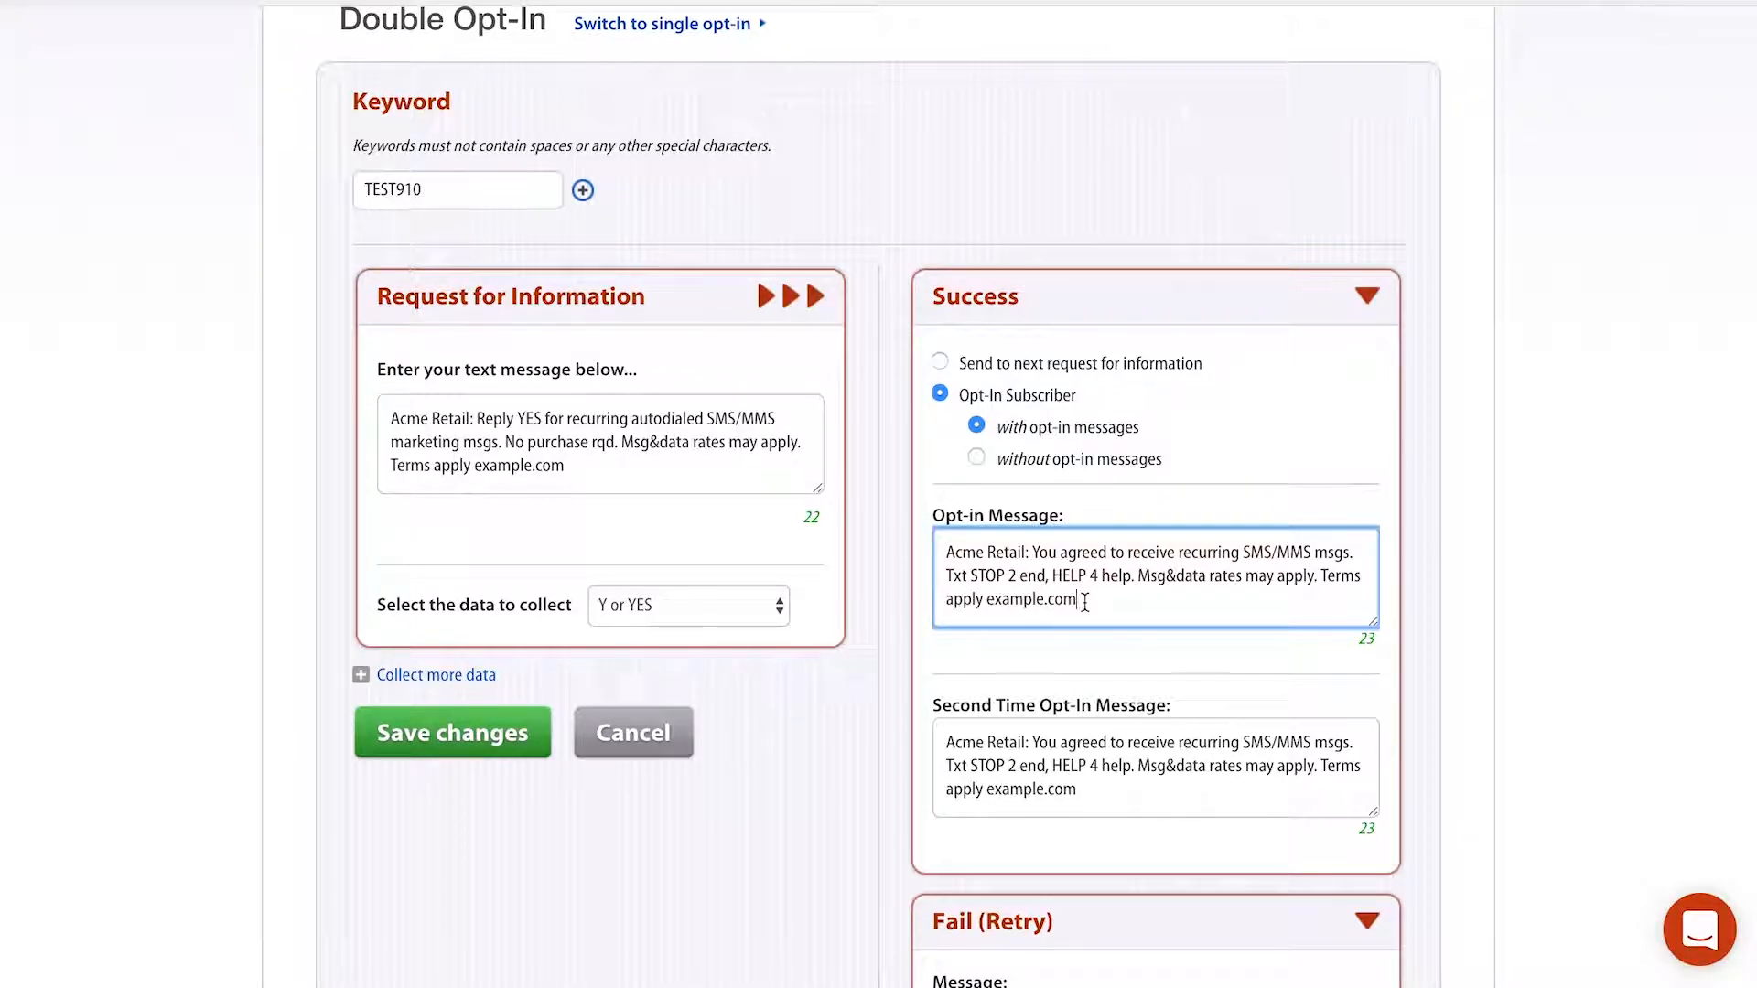
- Open Acme Retail's messaging area and start a new SMS message
scroll(1085, 602, "up", 3)
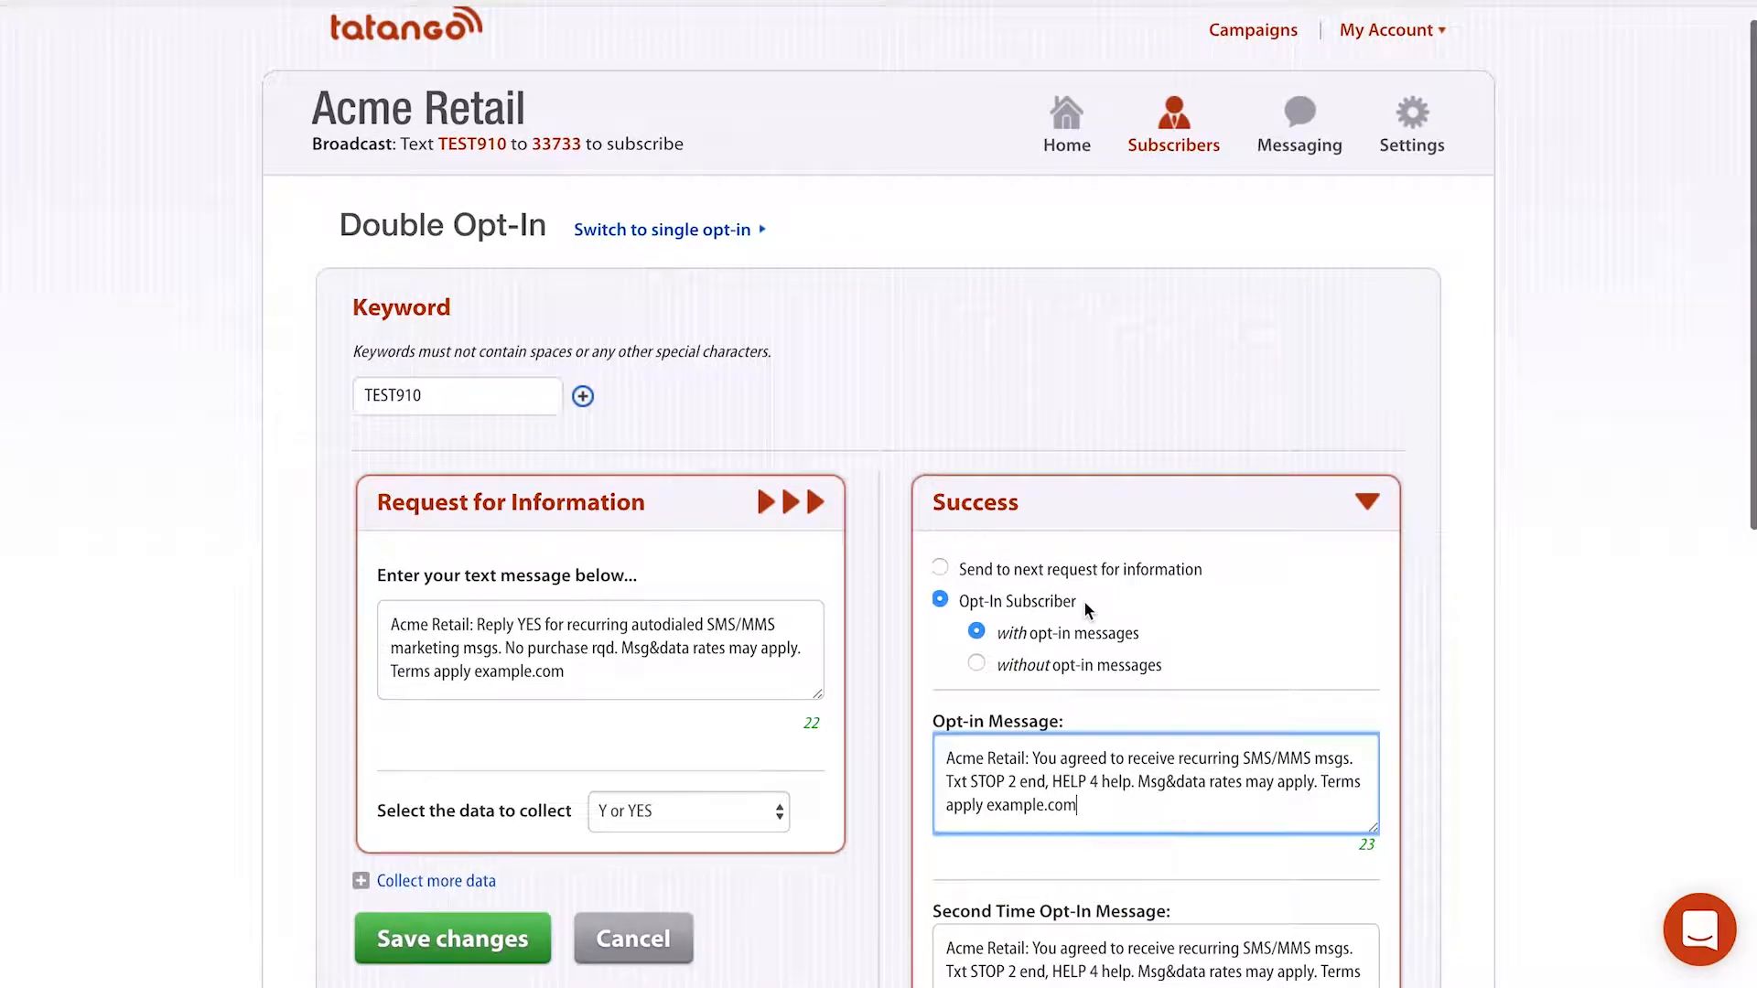
left_click(1303, 117)
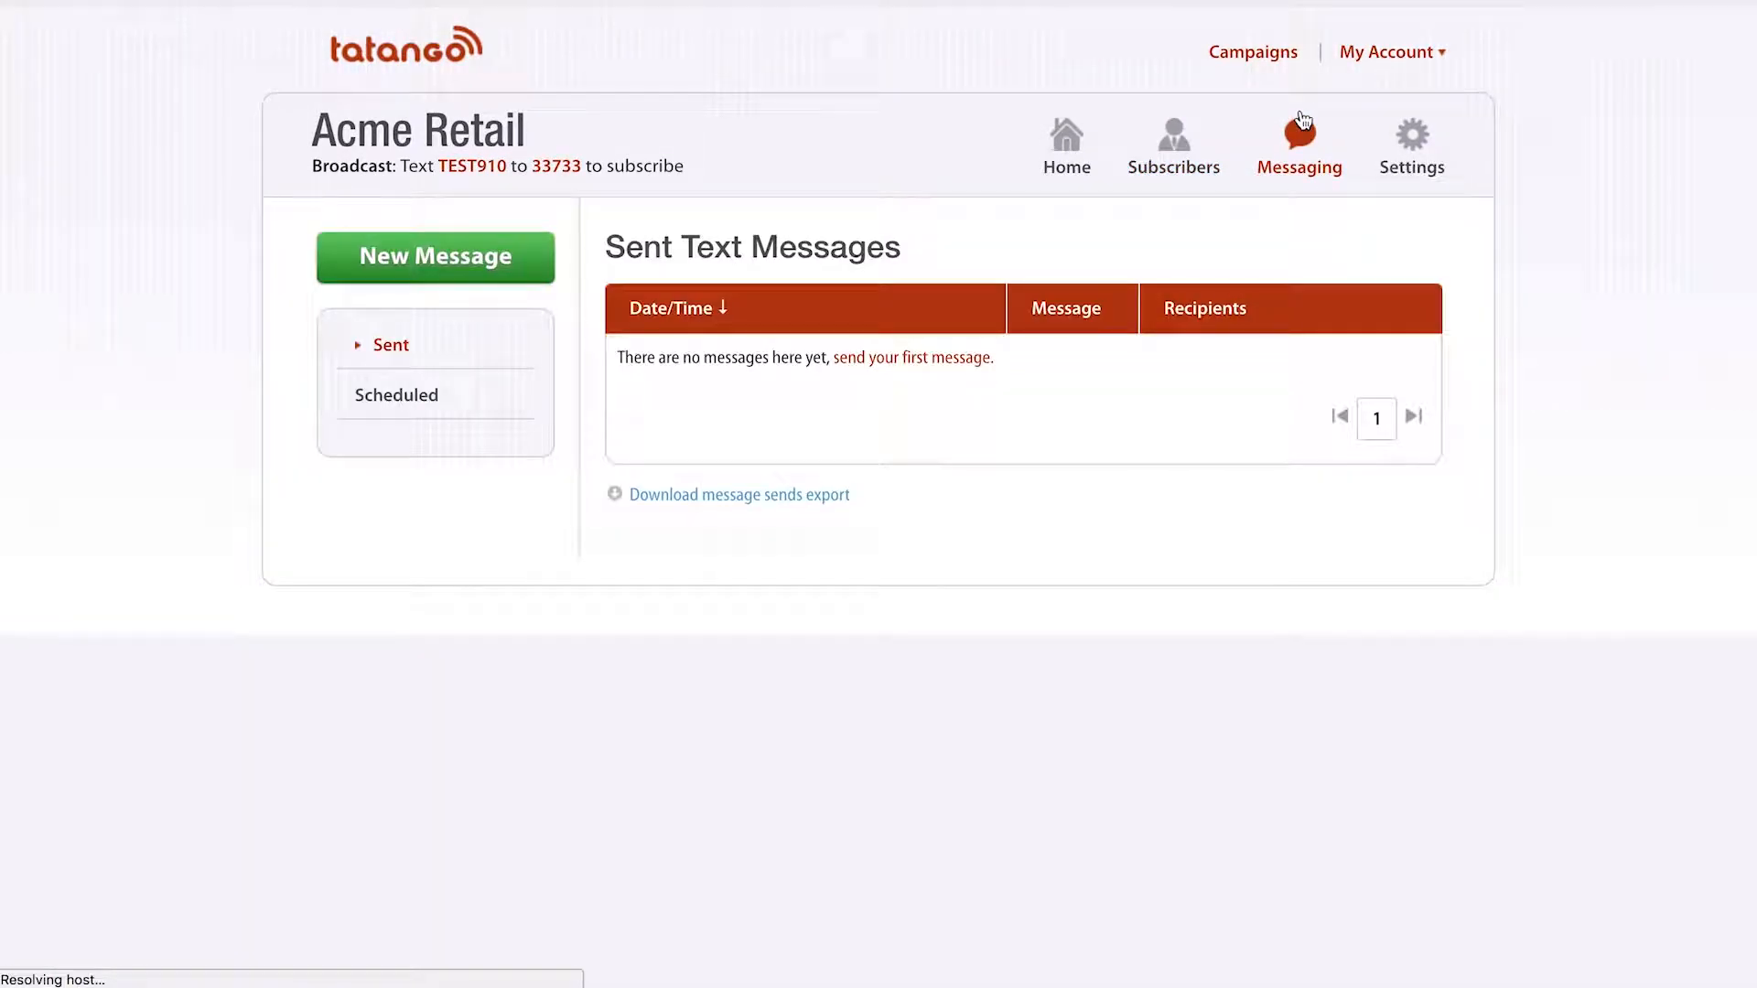
left_click(491, 265)
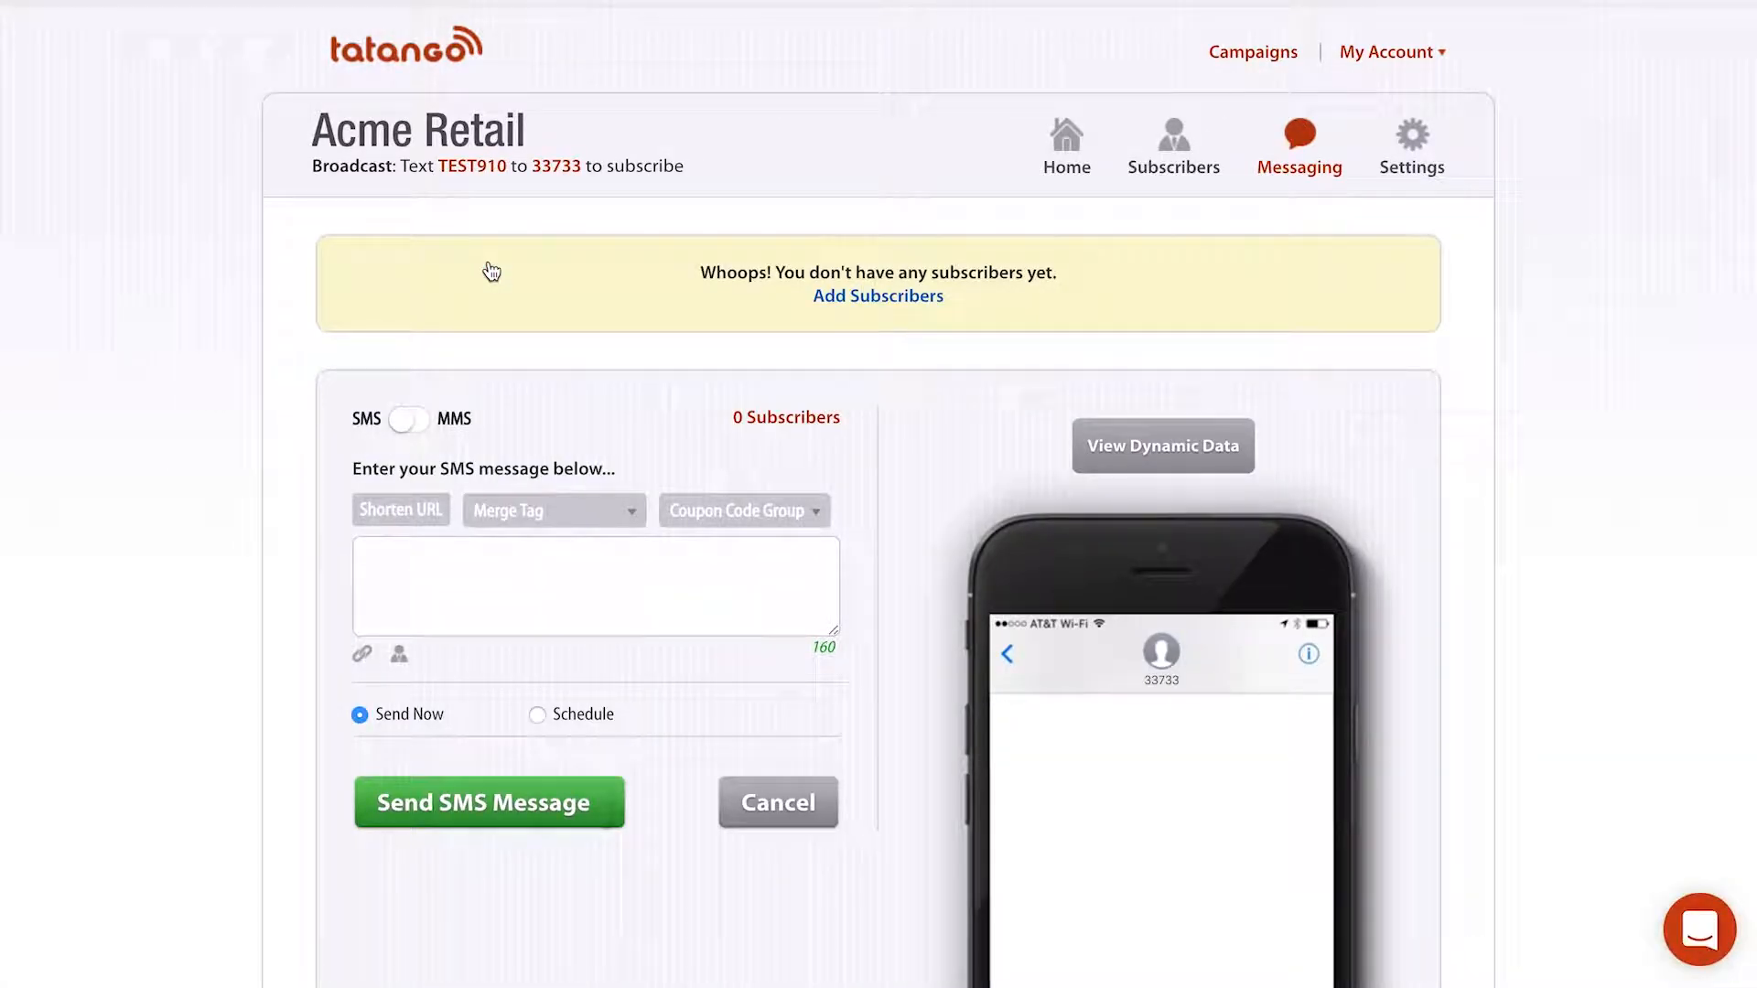
scroll(491, 271, "down", 4)
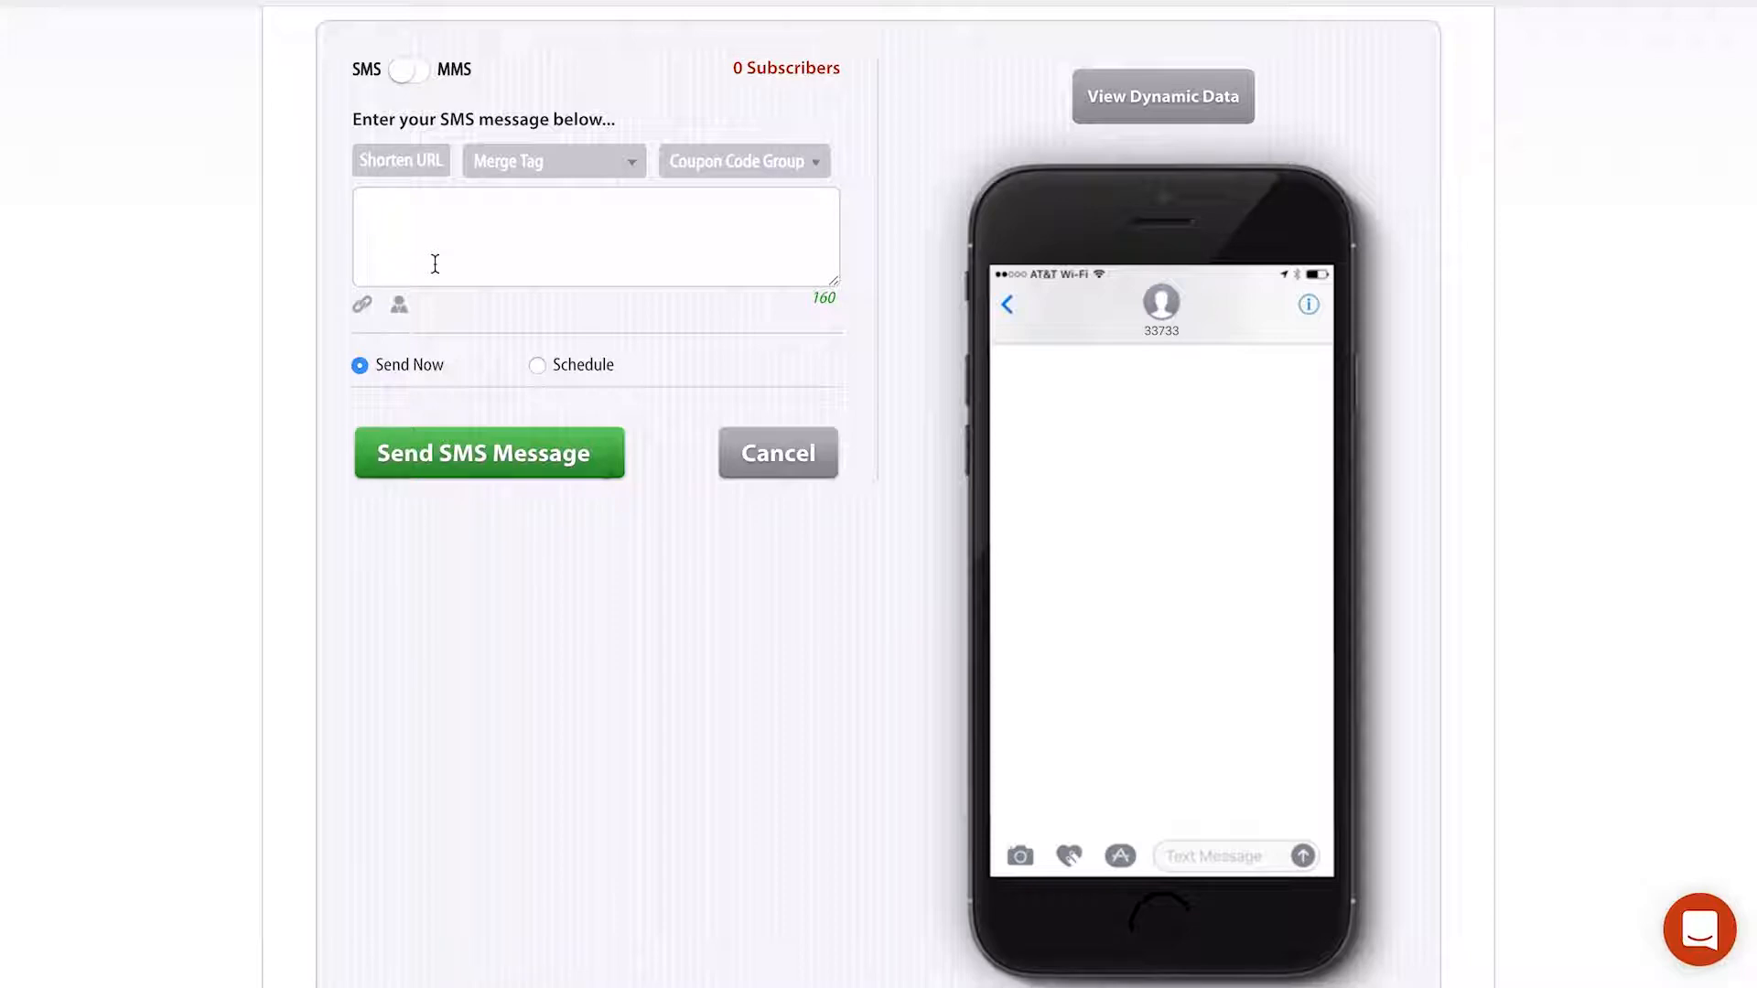
- Write the SMS text "thanks for joining... here's your coupon code: X$56"
type("tha")
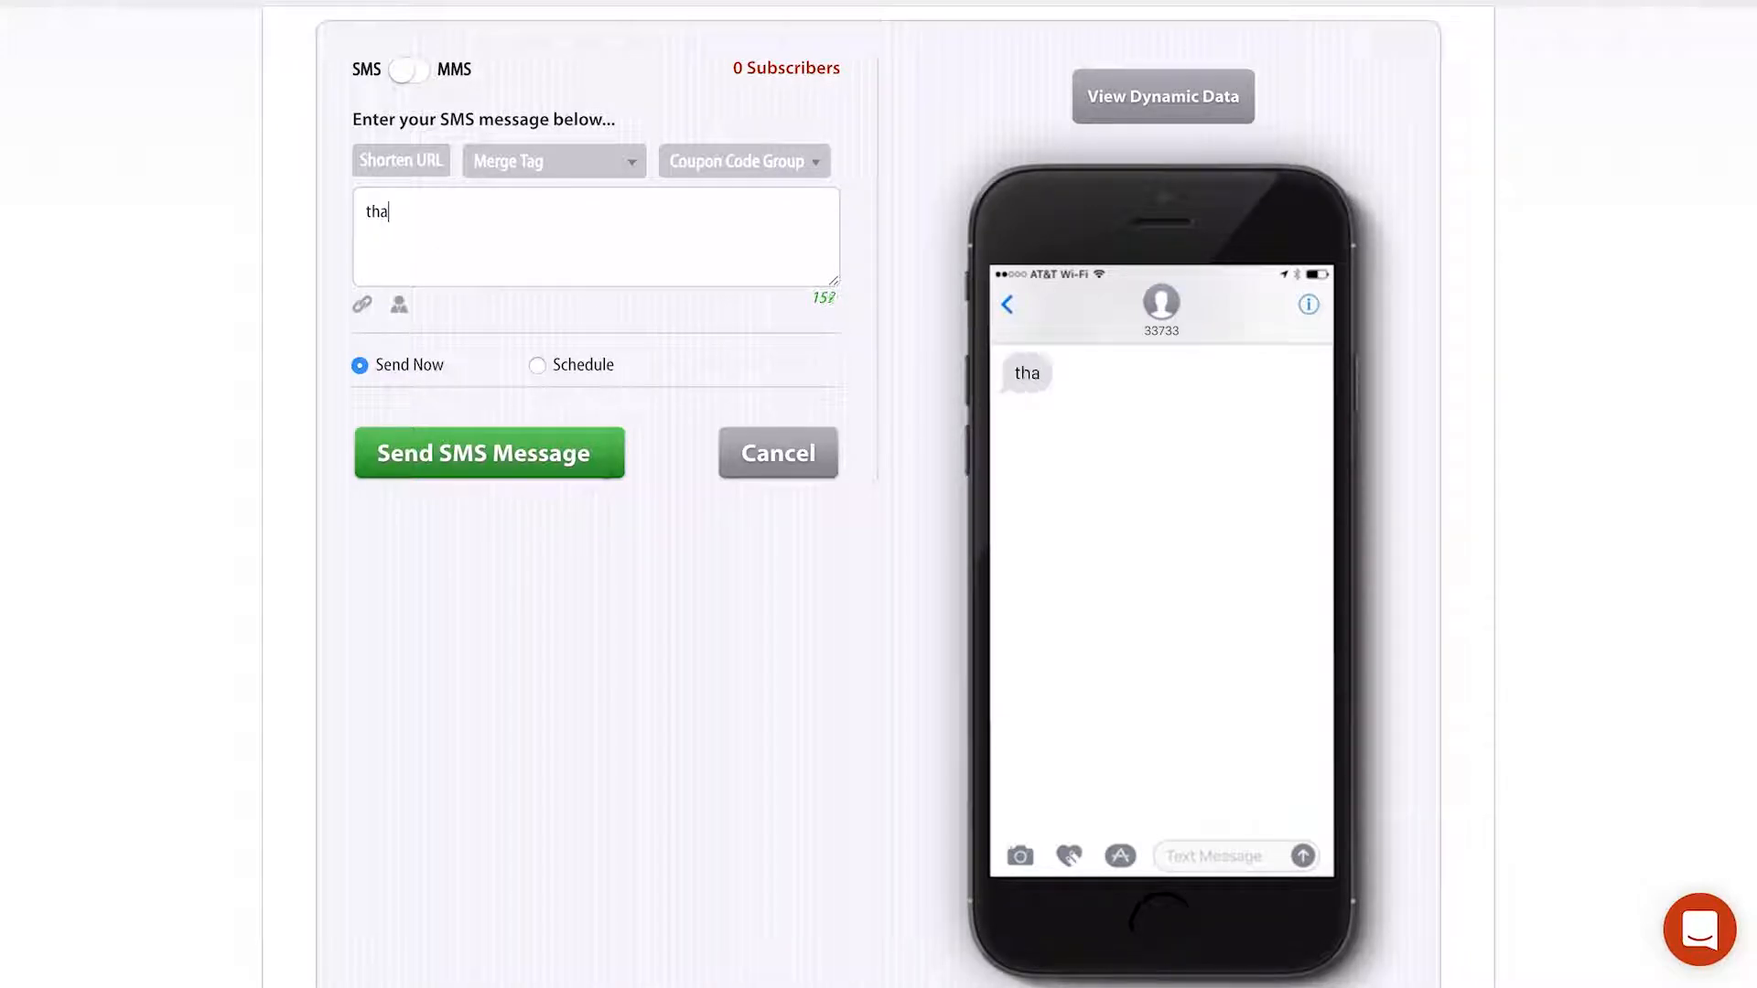
type("nks for joing!")
key("BackSpace")
key("BackSpace")
type("g")
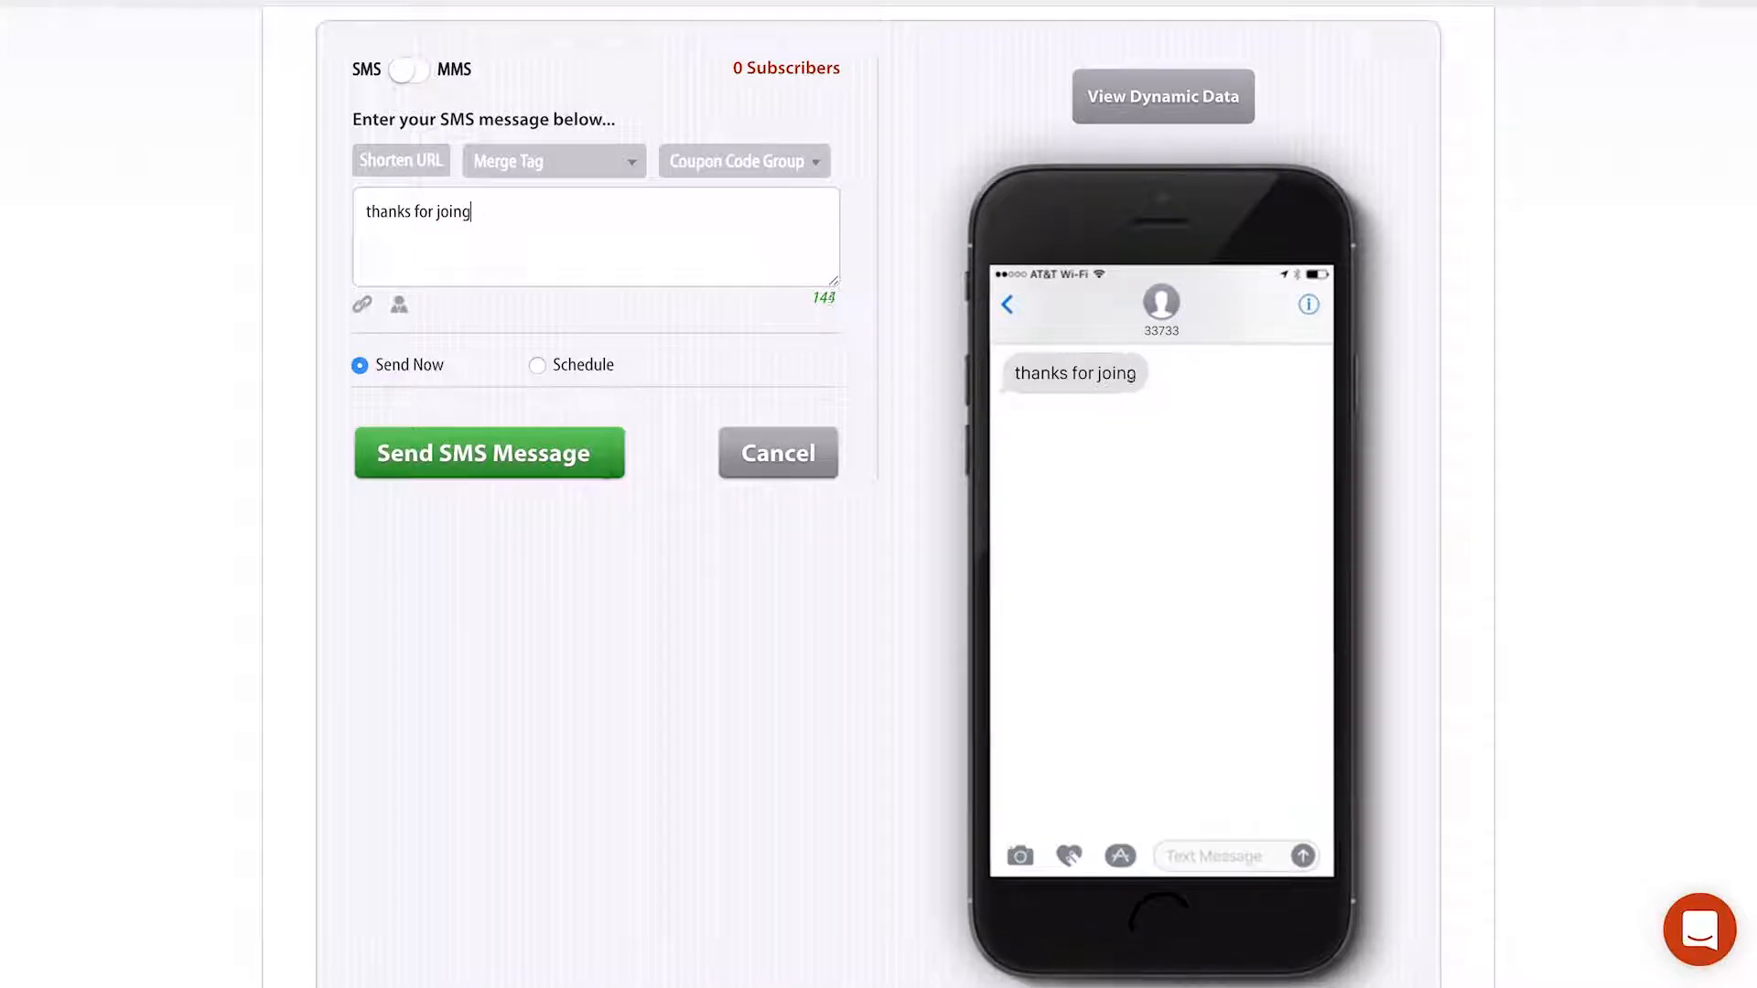
type("... here's")
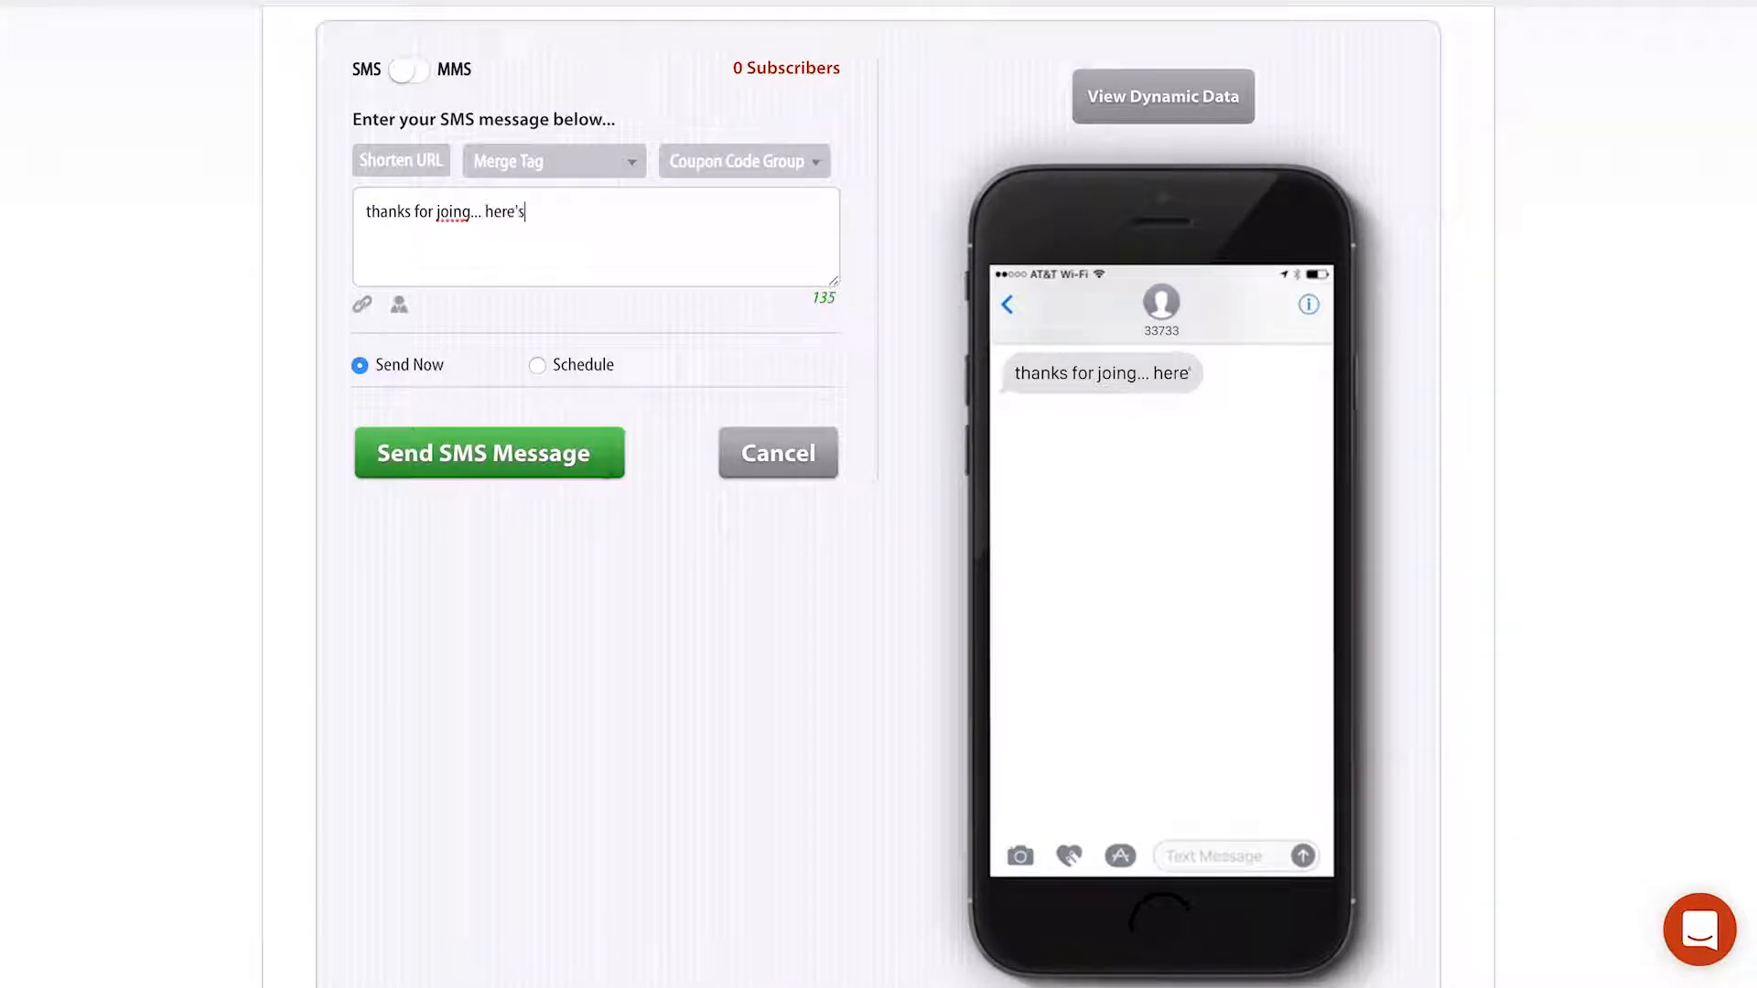
type(" your coupon code: X$56")
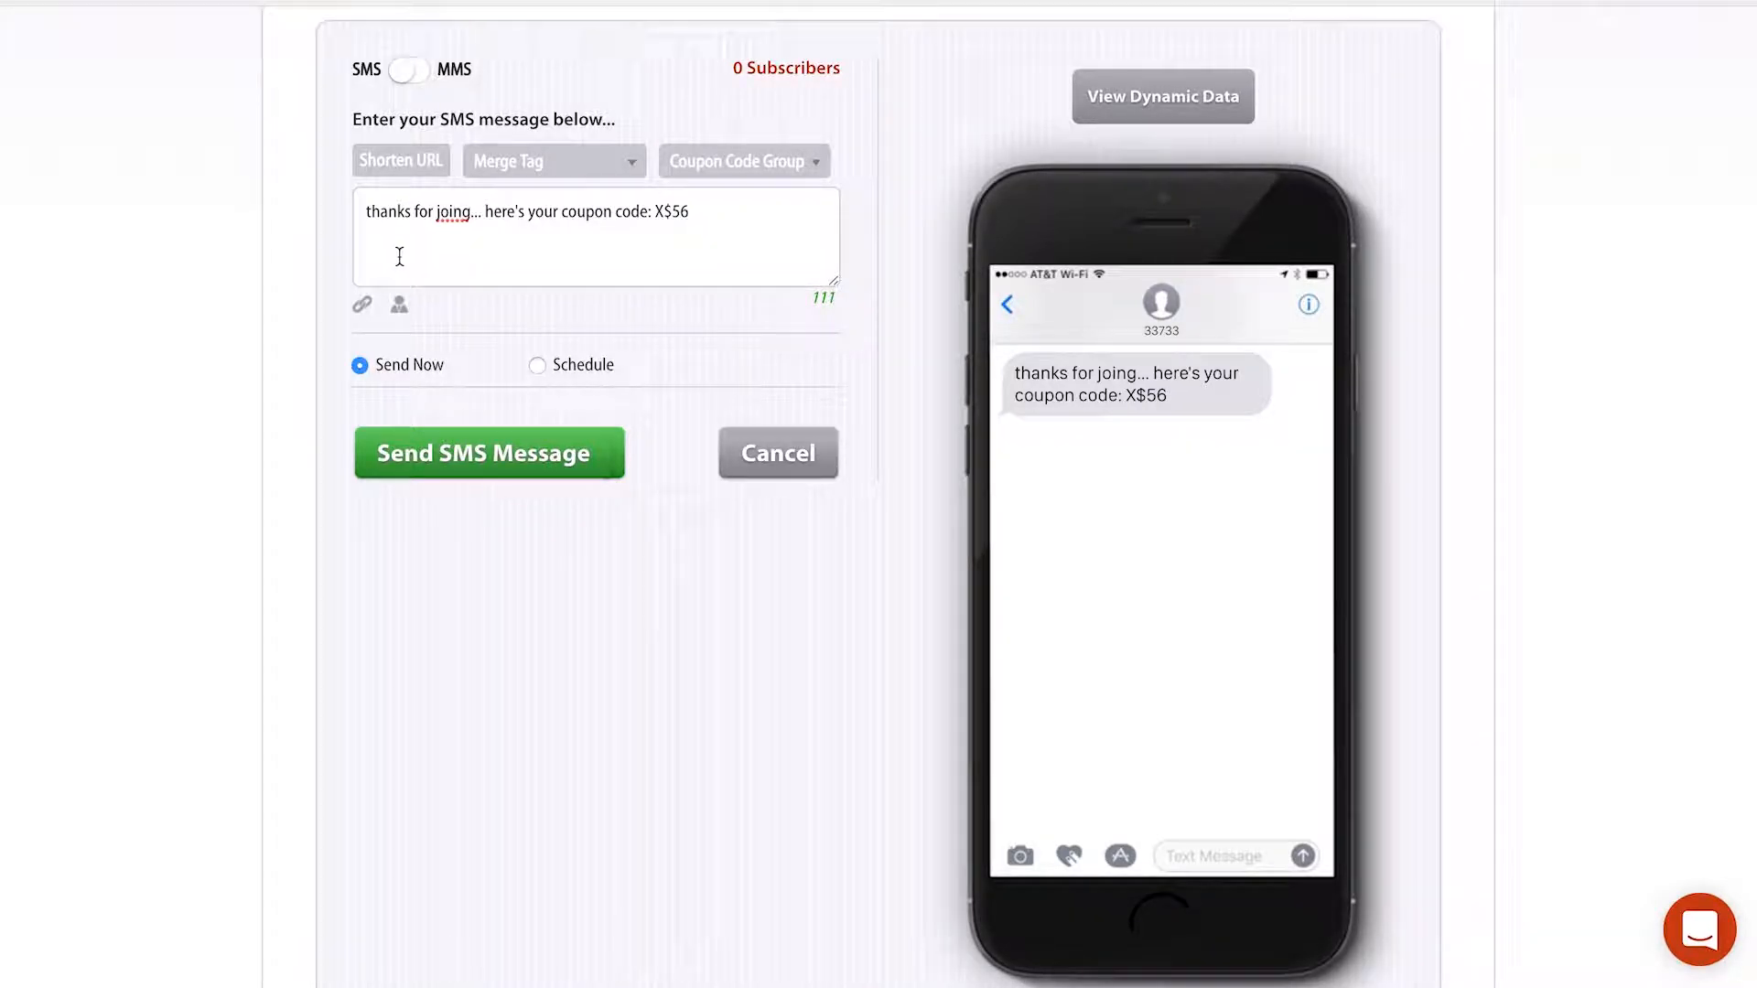
left_click(453, 209)
type("n")
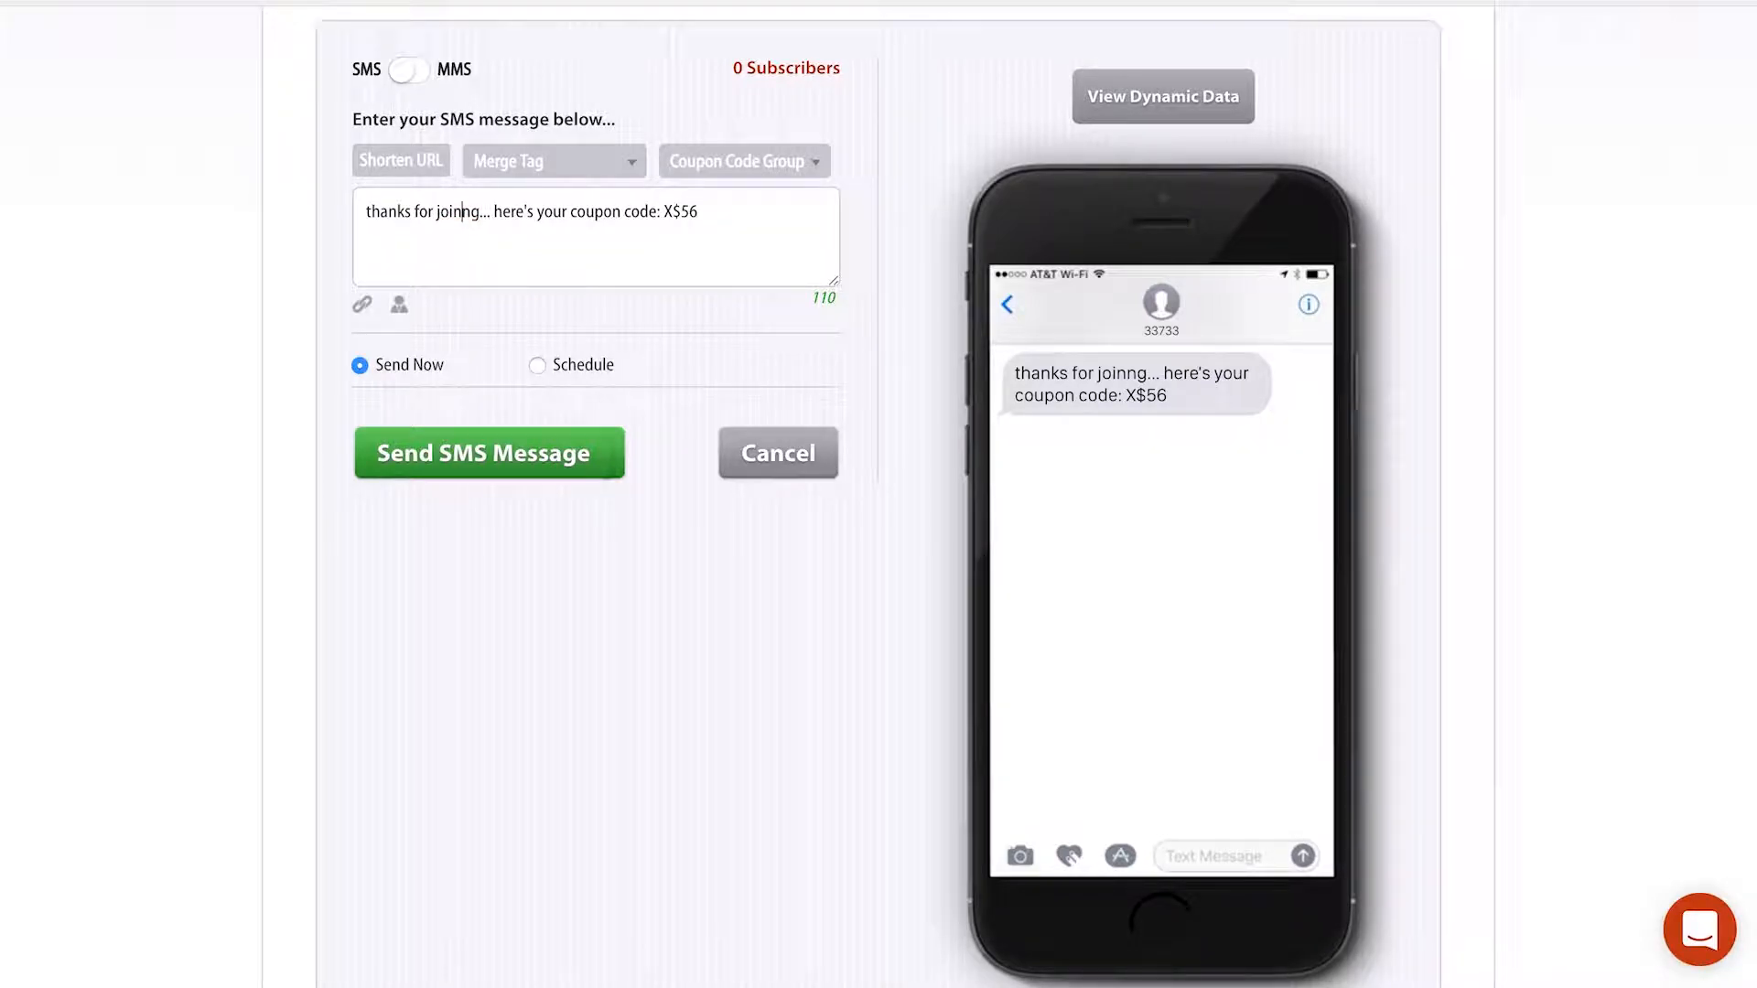
type("i")
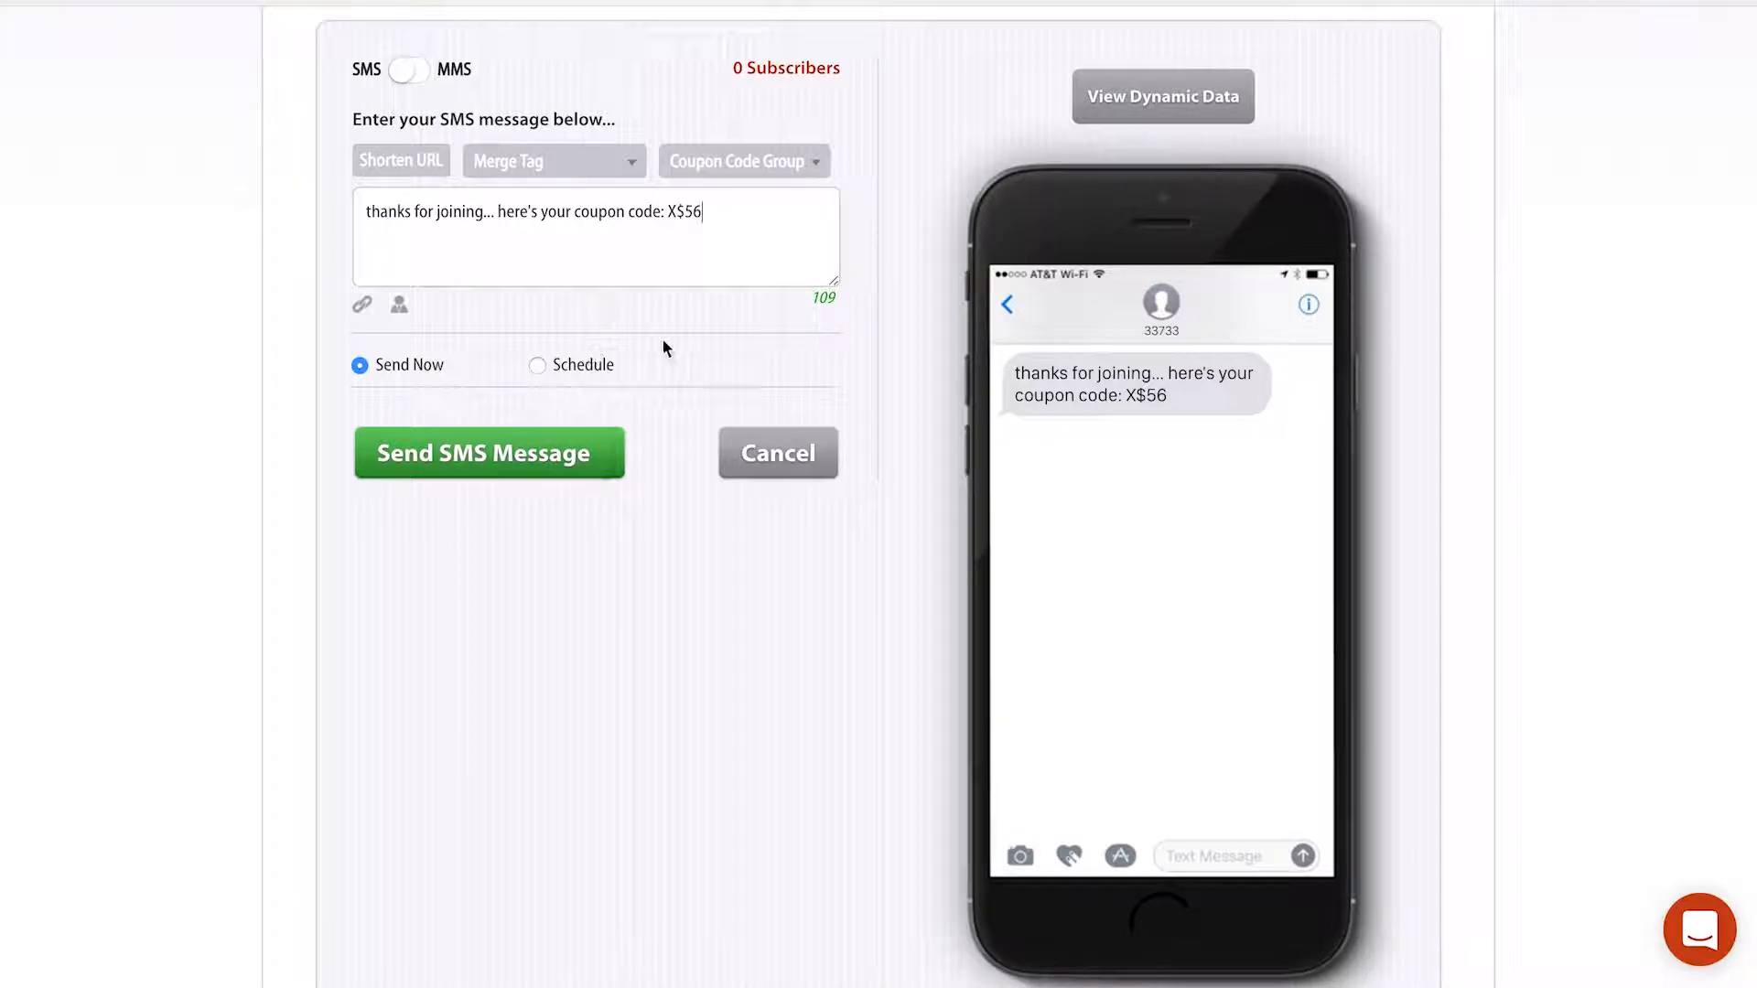
- Schedule the message for exactly 12/06/2017 at 1:00 PM
left_click(585, 363)
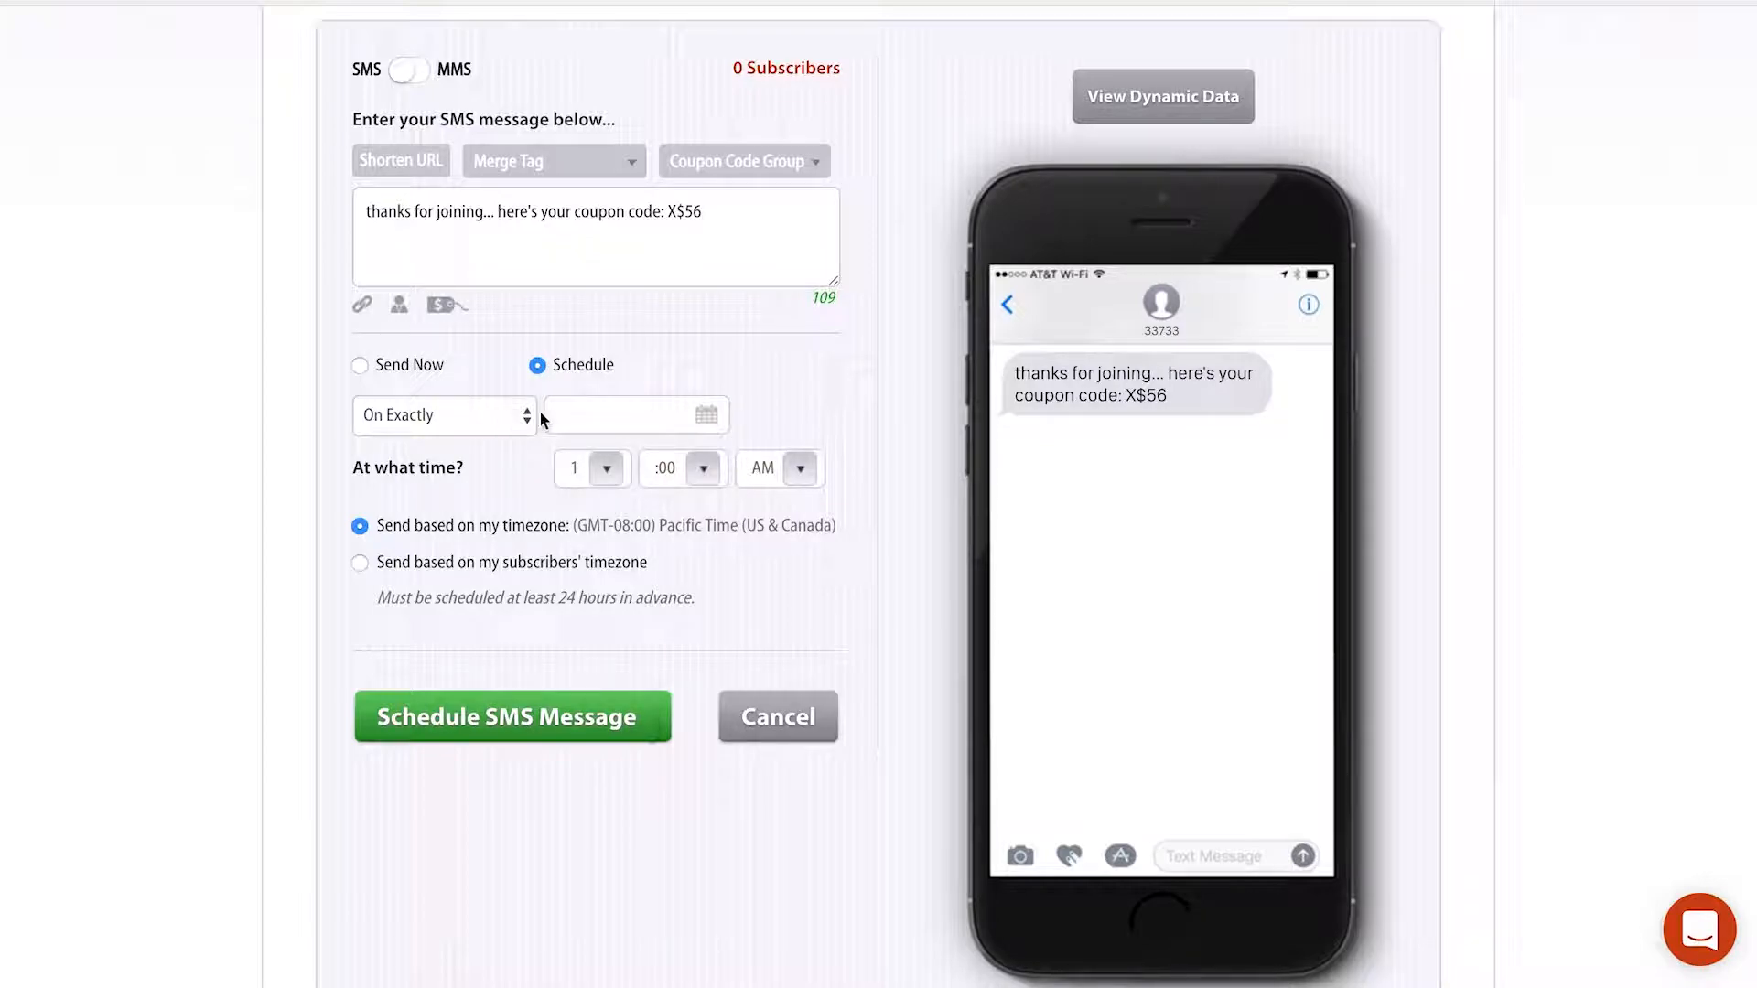
left_click(707, 414)
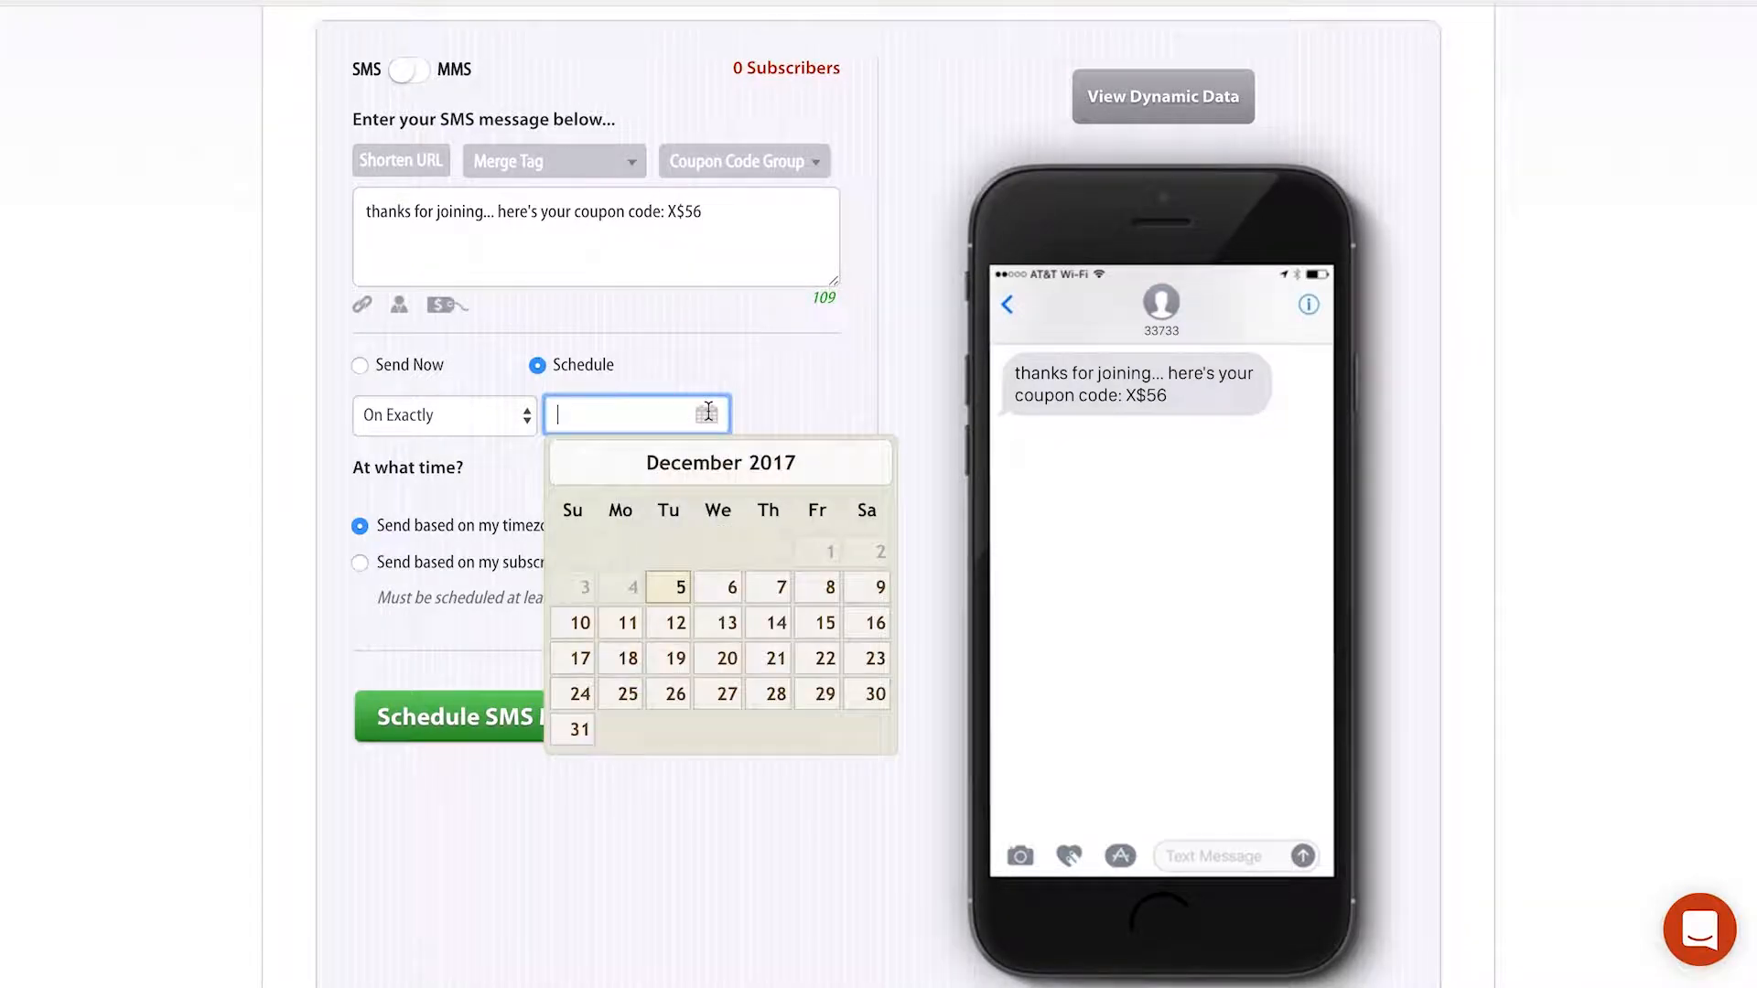
left_click(711, 595)
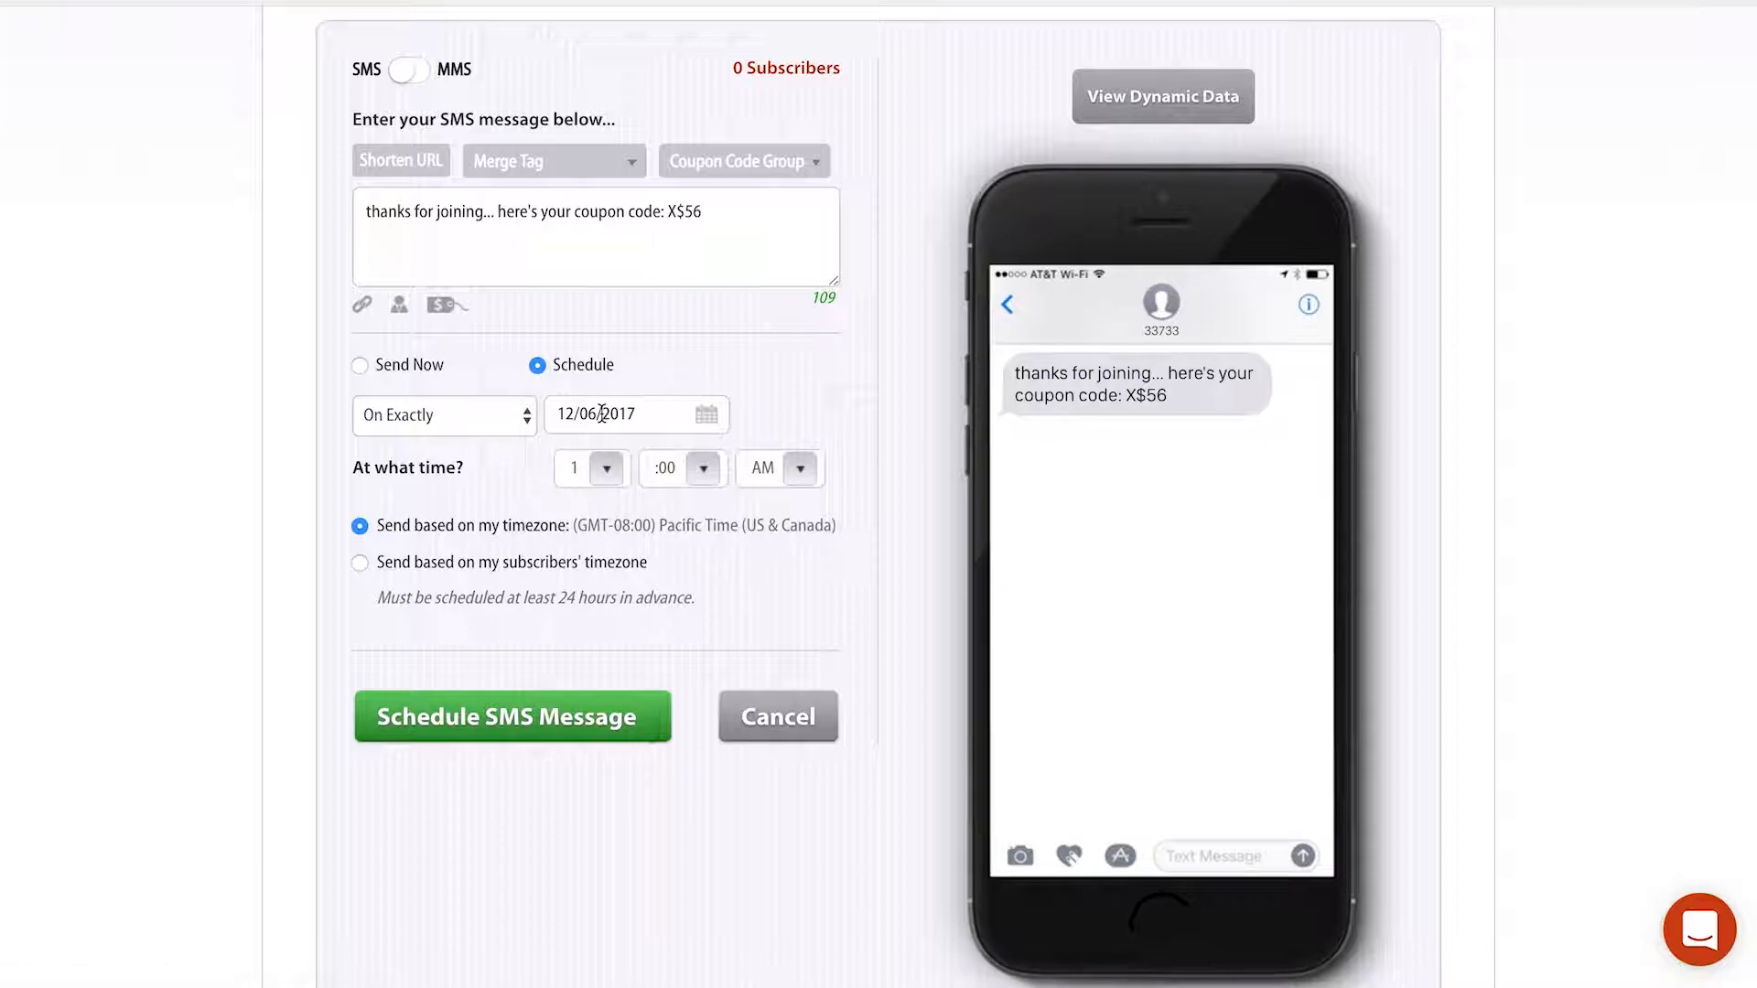
left_click(787, 468)
left_click(778, 547)
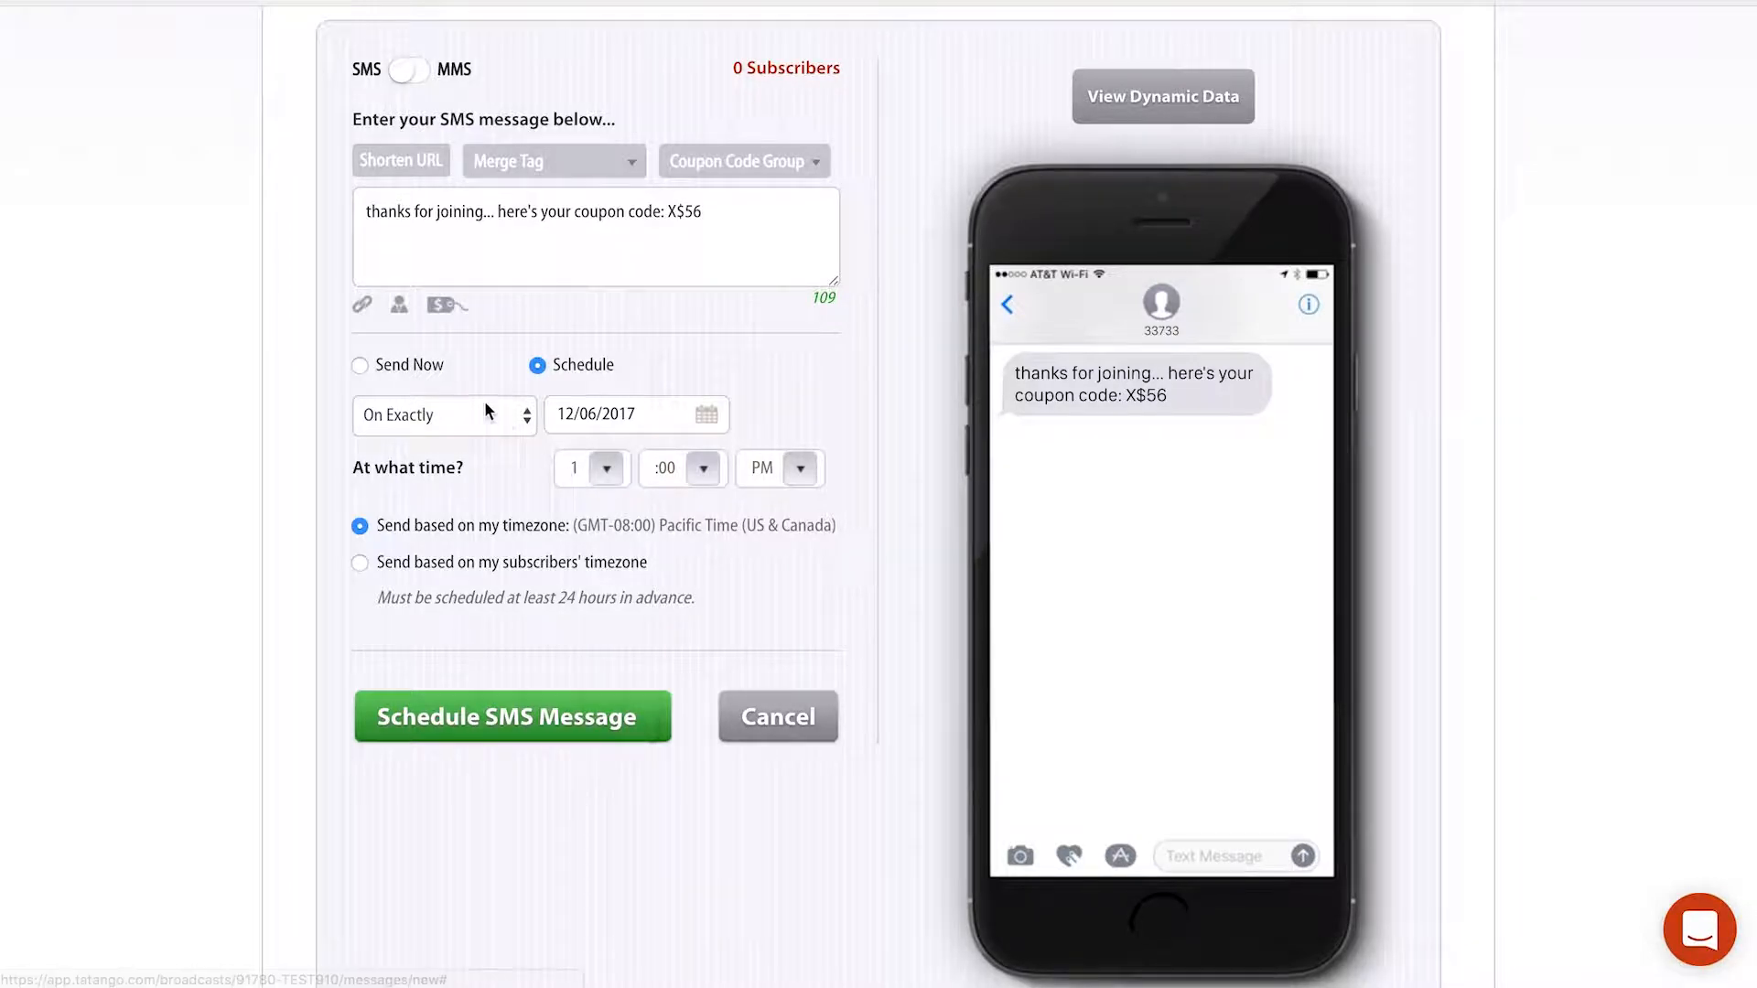
- Change the scheduled message's trigger to After Initial Opt-In
left_click(453, 420)
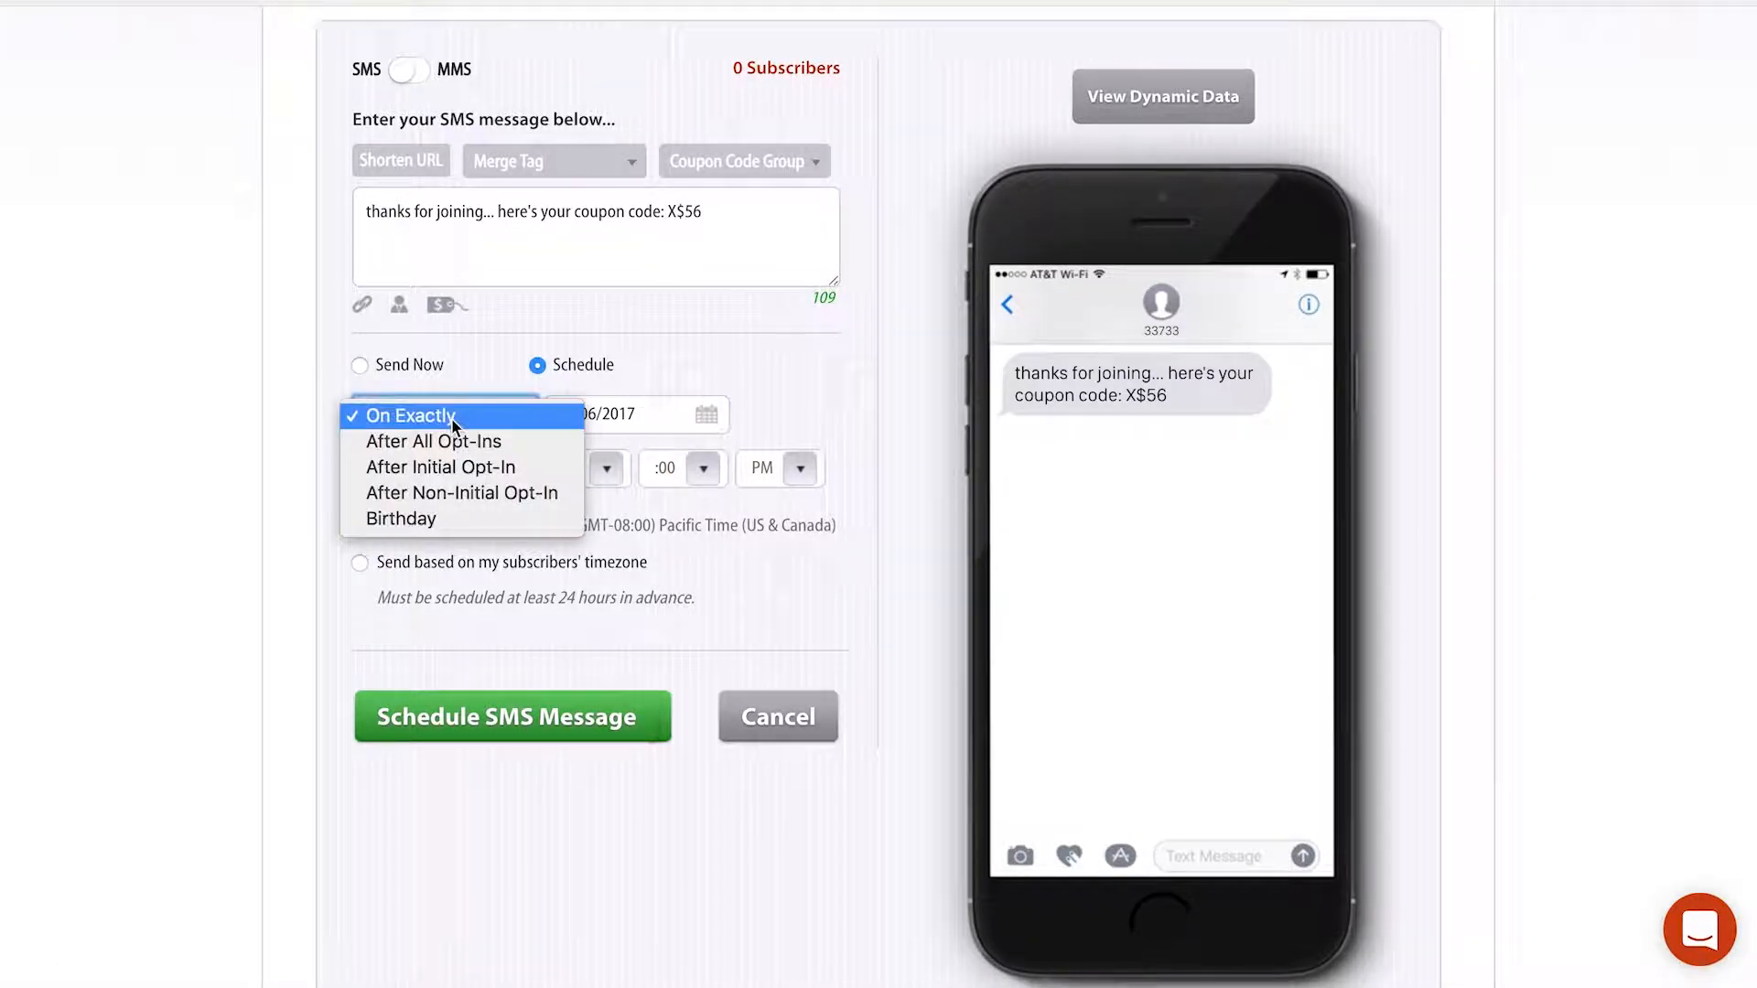
left_click(449, 469)
left_click(305, 388)
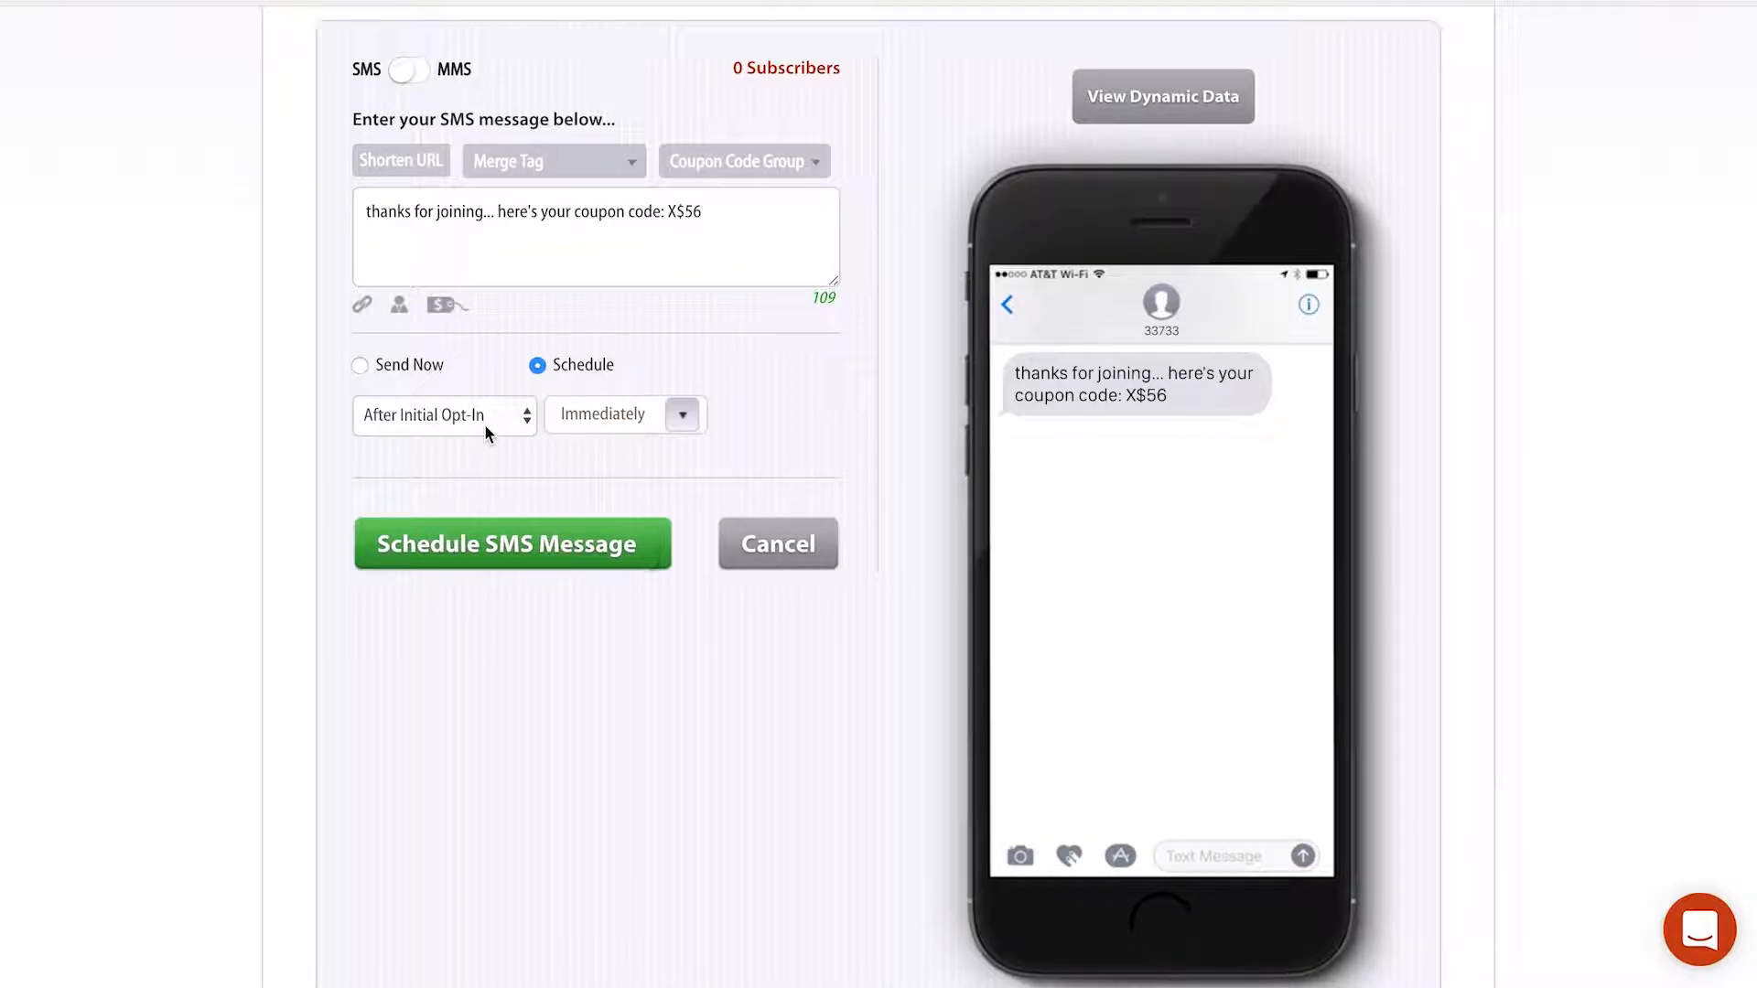
- Append "save $5 when you purchase $20." to the end of the SMS text
triple_click(424, 228)
left_click(653, 249)
type("save $5 when you pur")
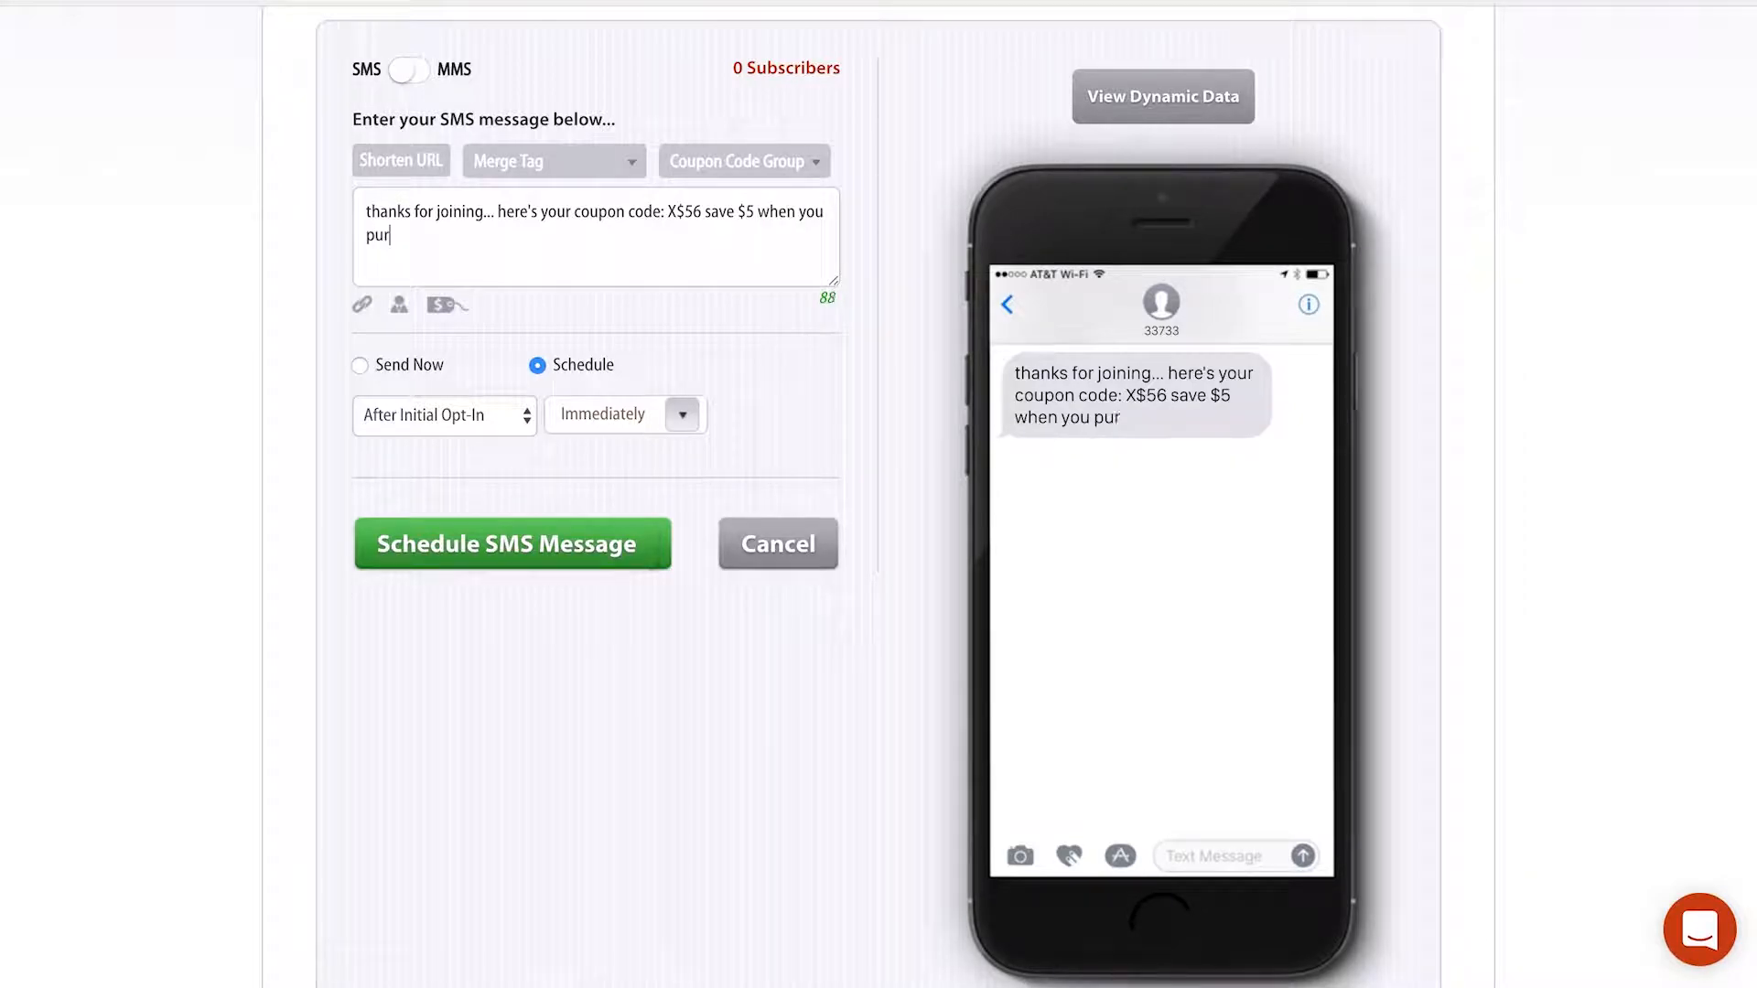
type("chase $20.")
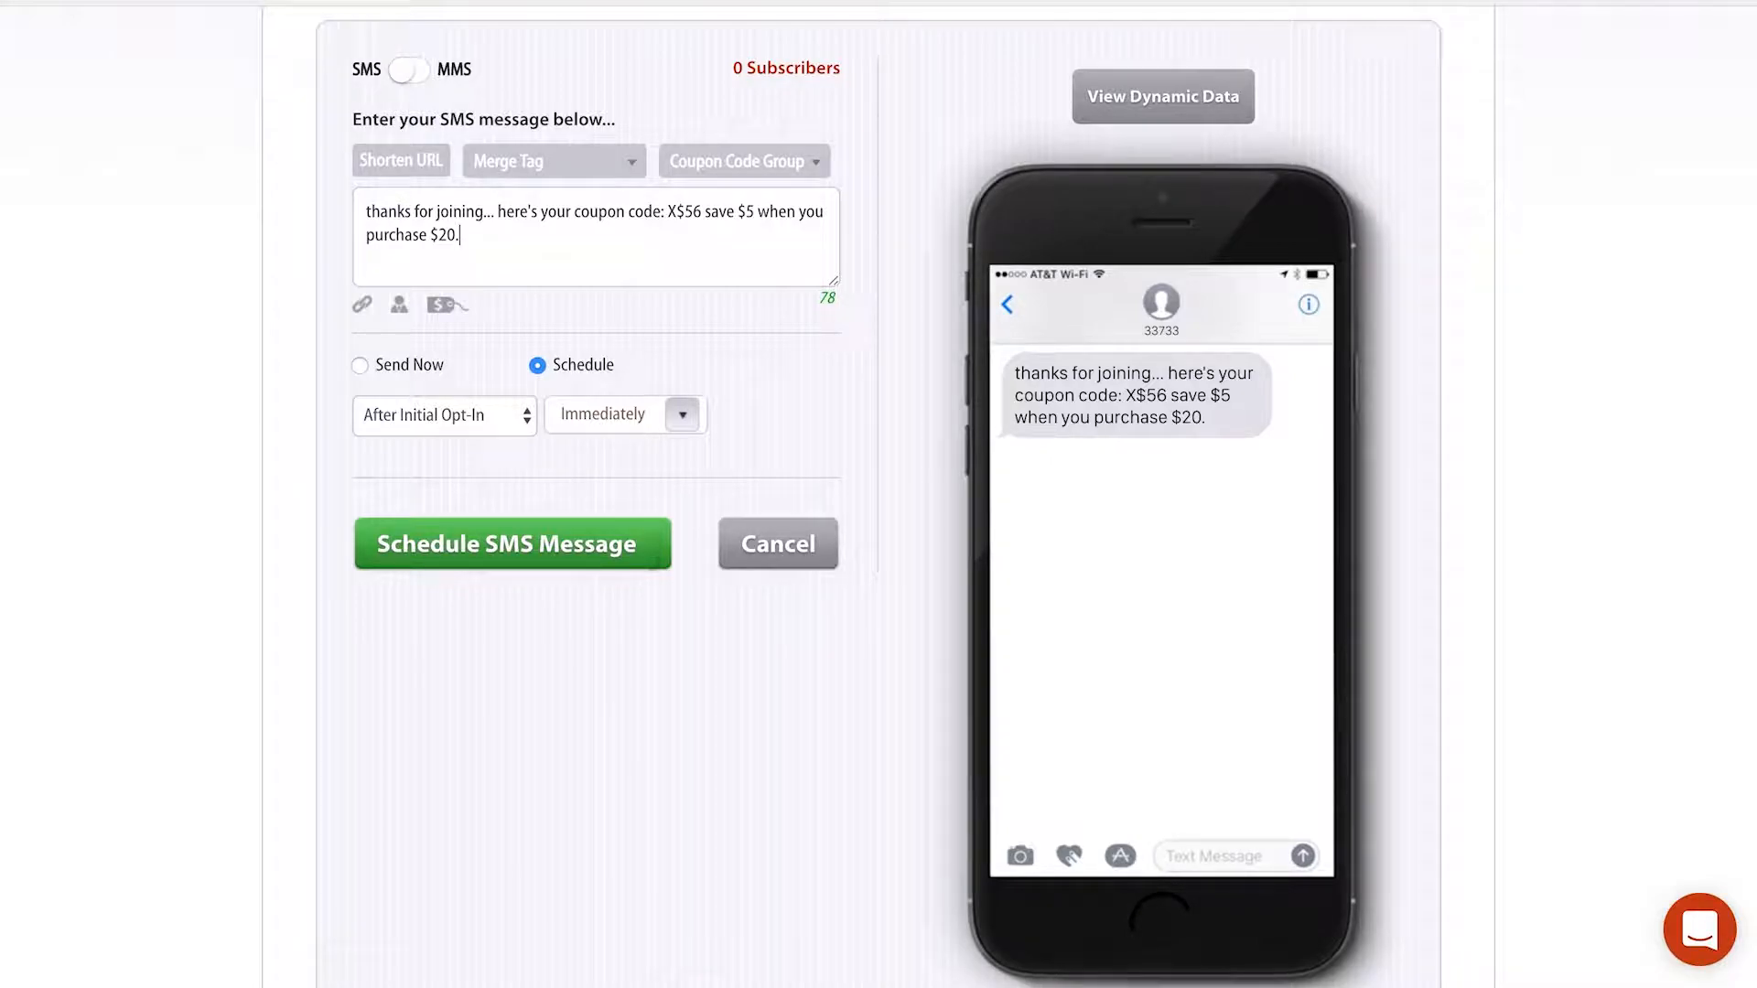
- Review the available triggers and delay units for the scheduled message, keeping After Initial Opt-In and Immediately selected
left_click(494, 414)
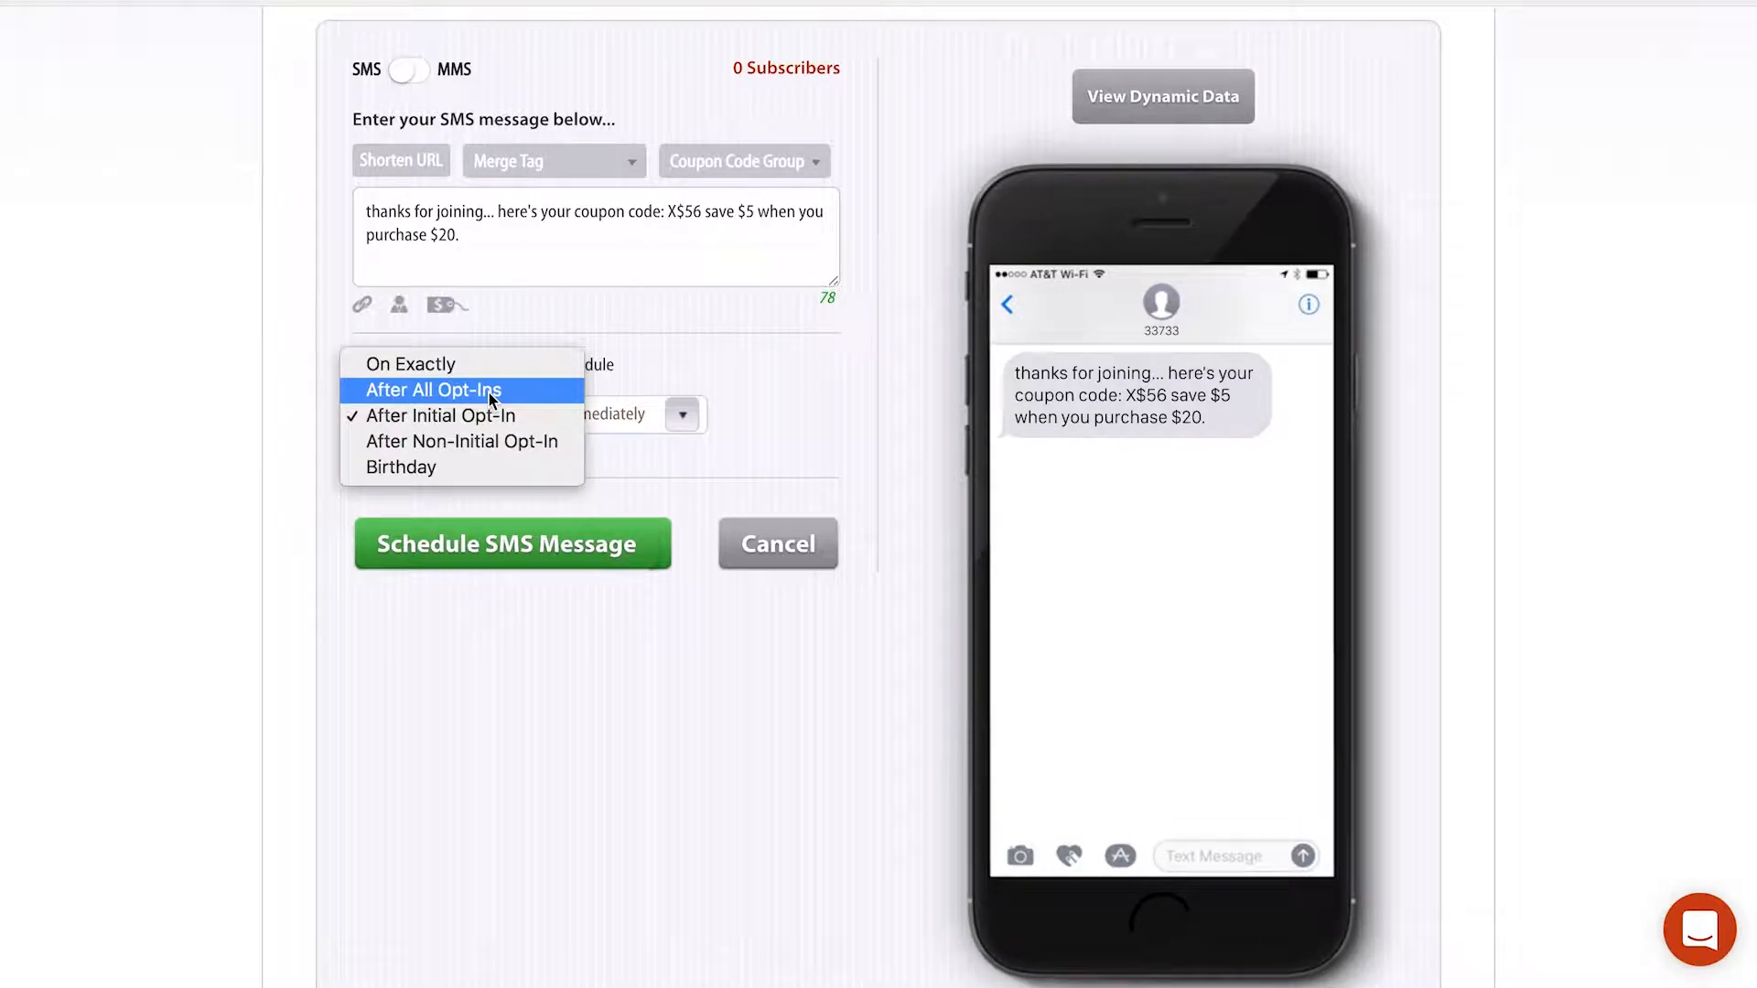
left_click(419, 415)
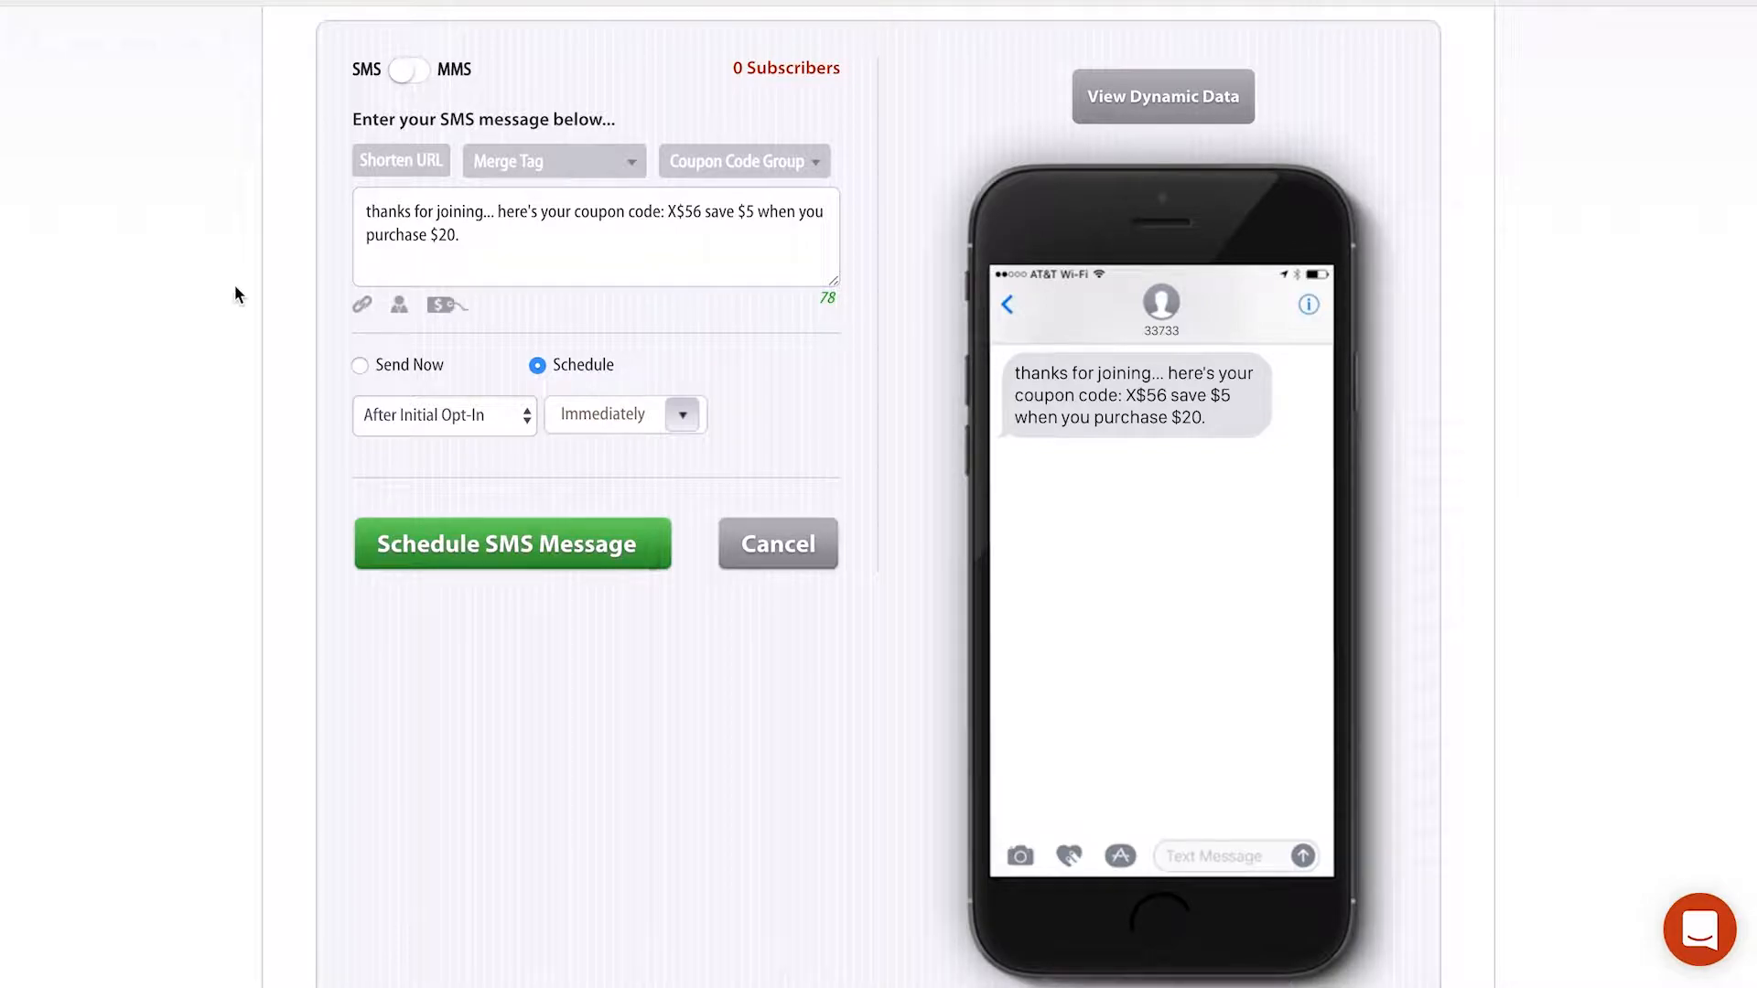
left_click(635, 421)
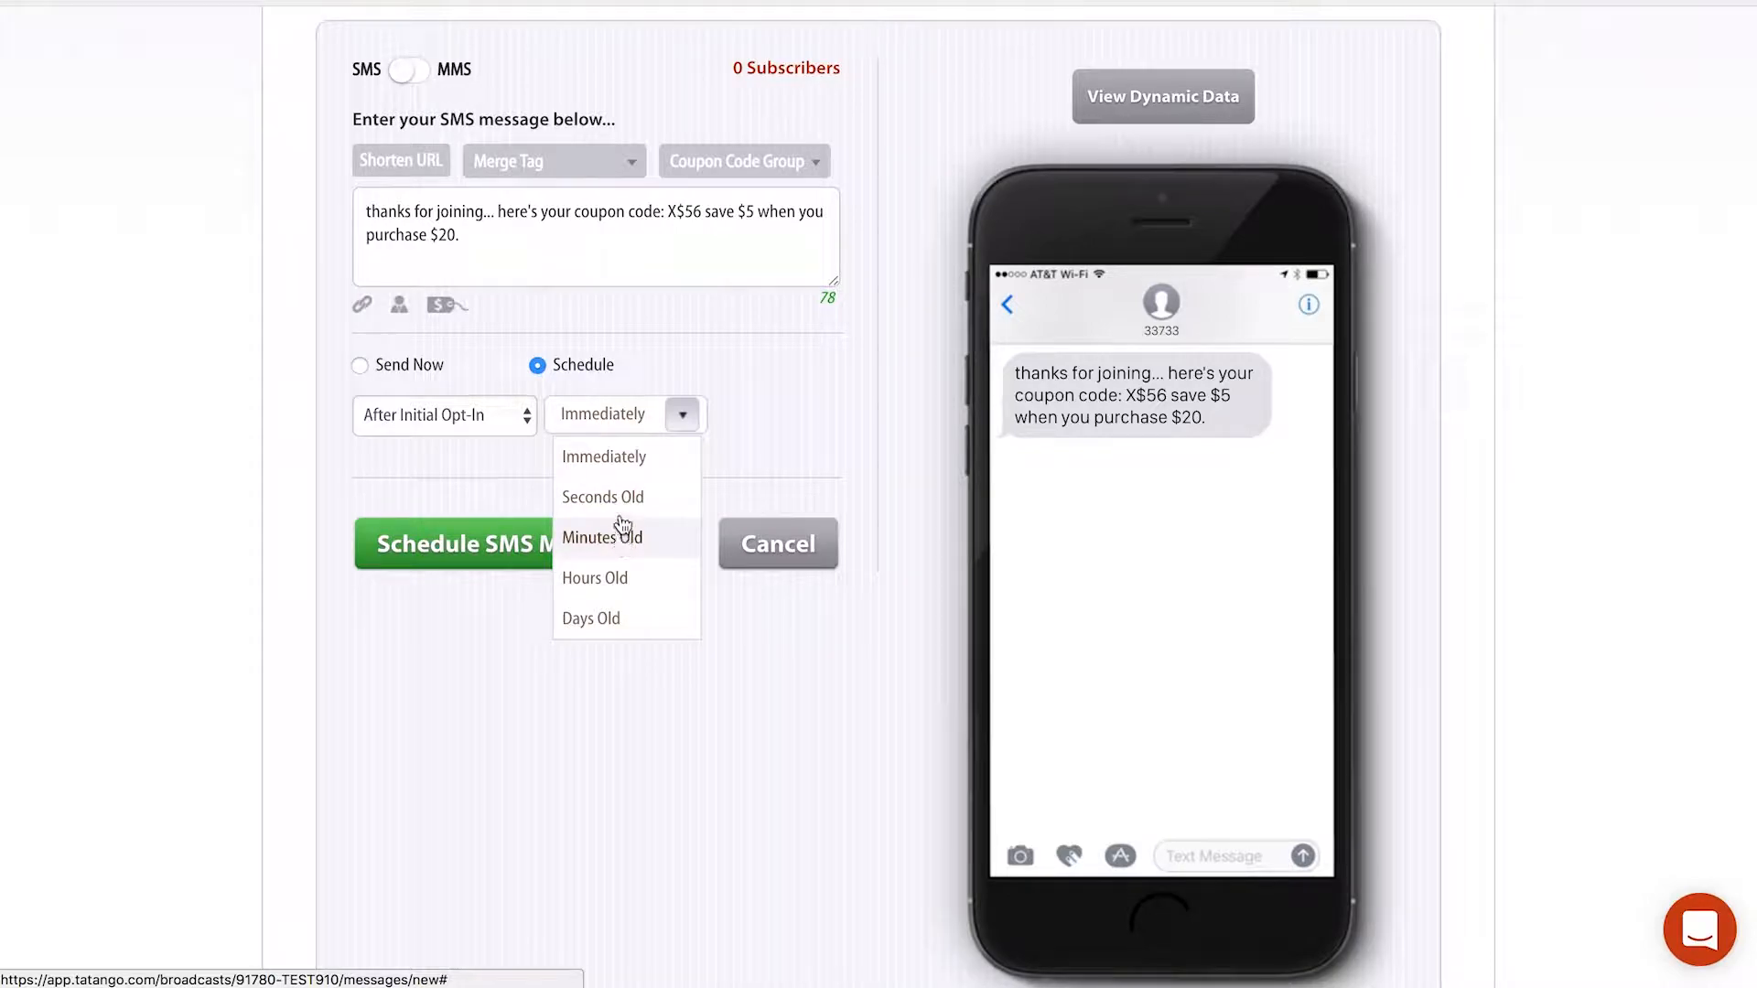
left_click(623, 458)
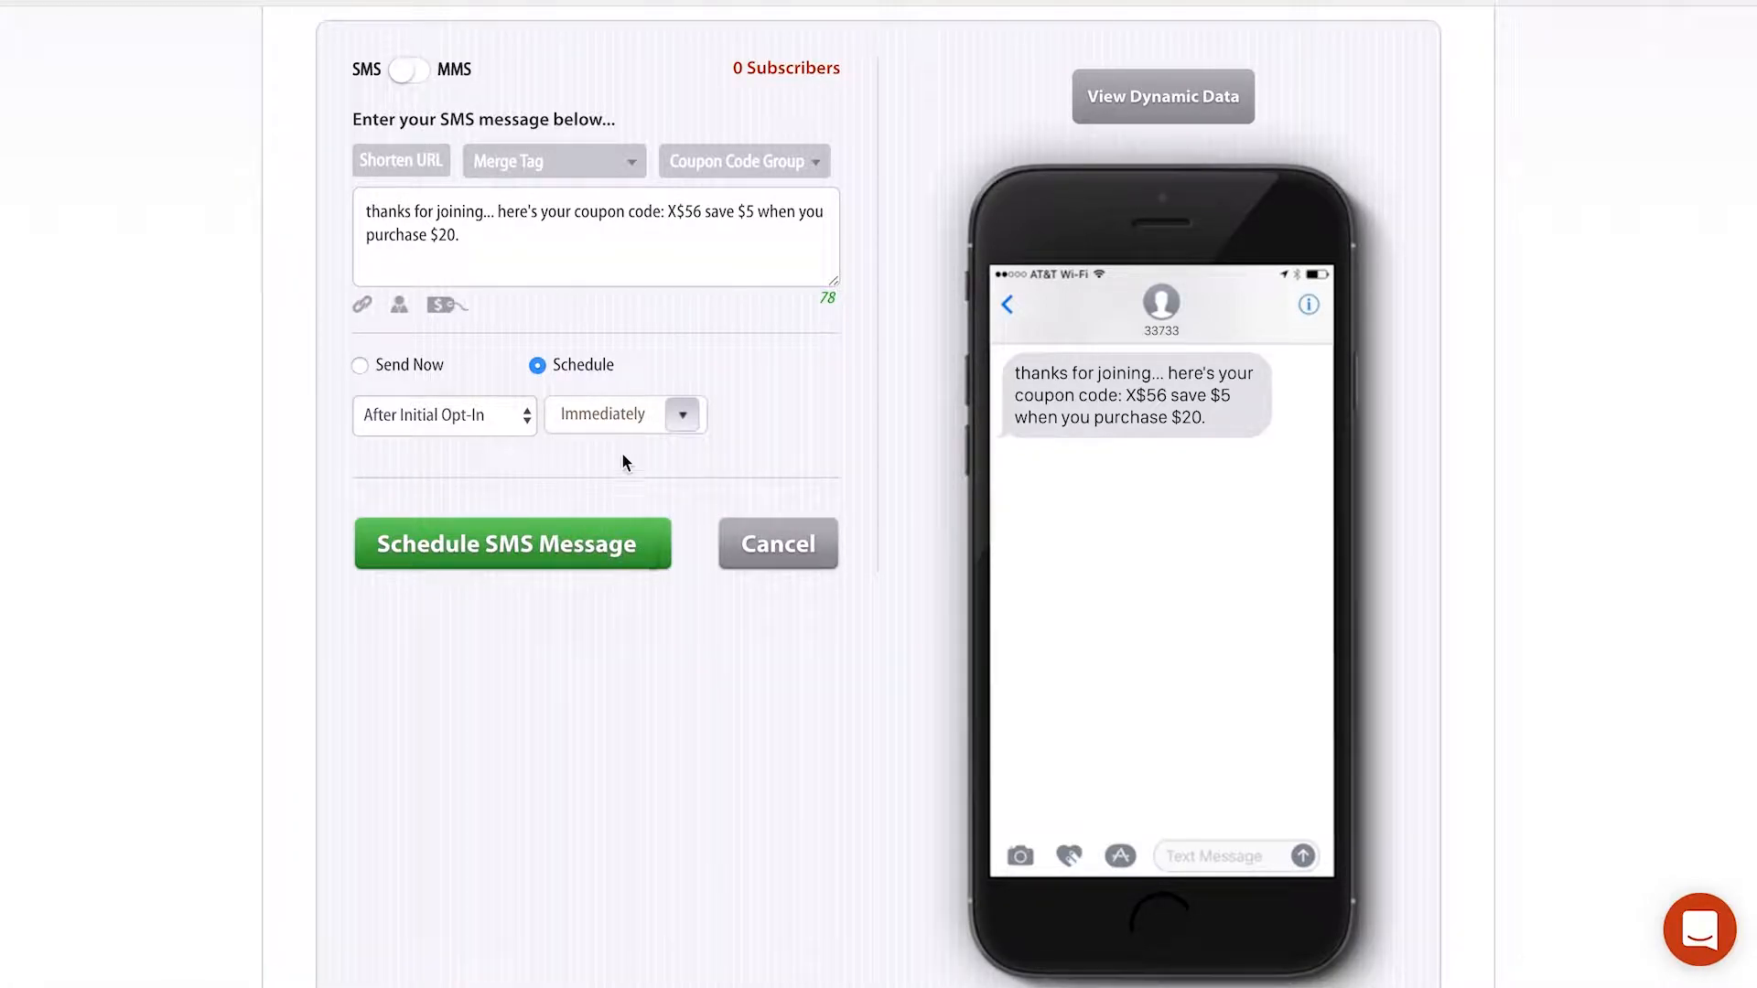
- Try a delay of 5 with the Seconds Old unit for the coupon message, and return the delay to Immediately
left_click(645, 421)
left_click(634, 497)
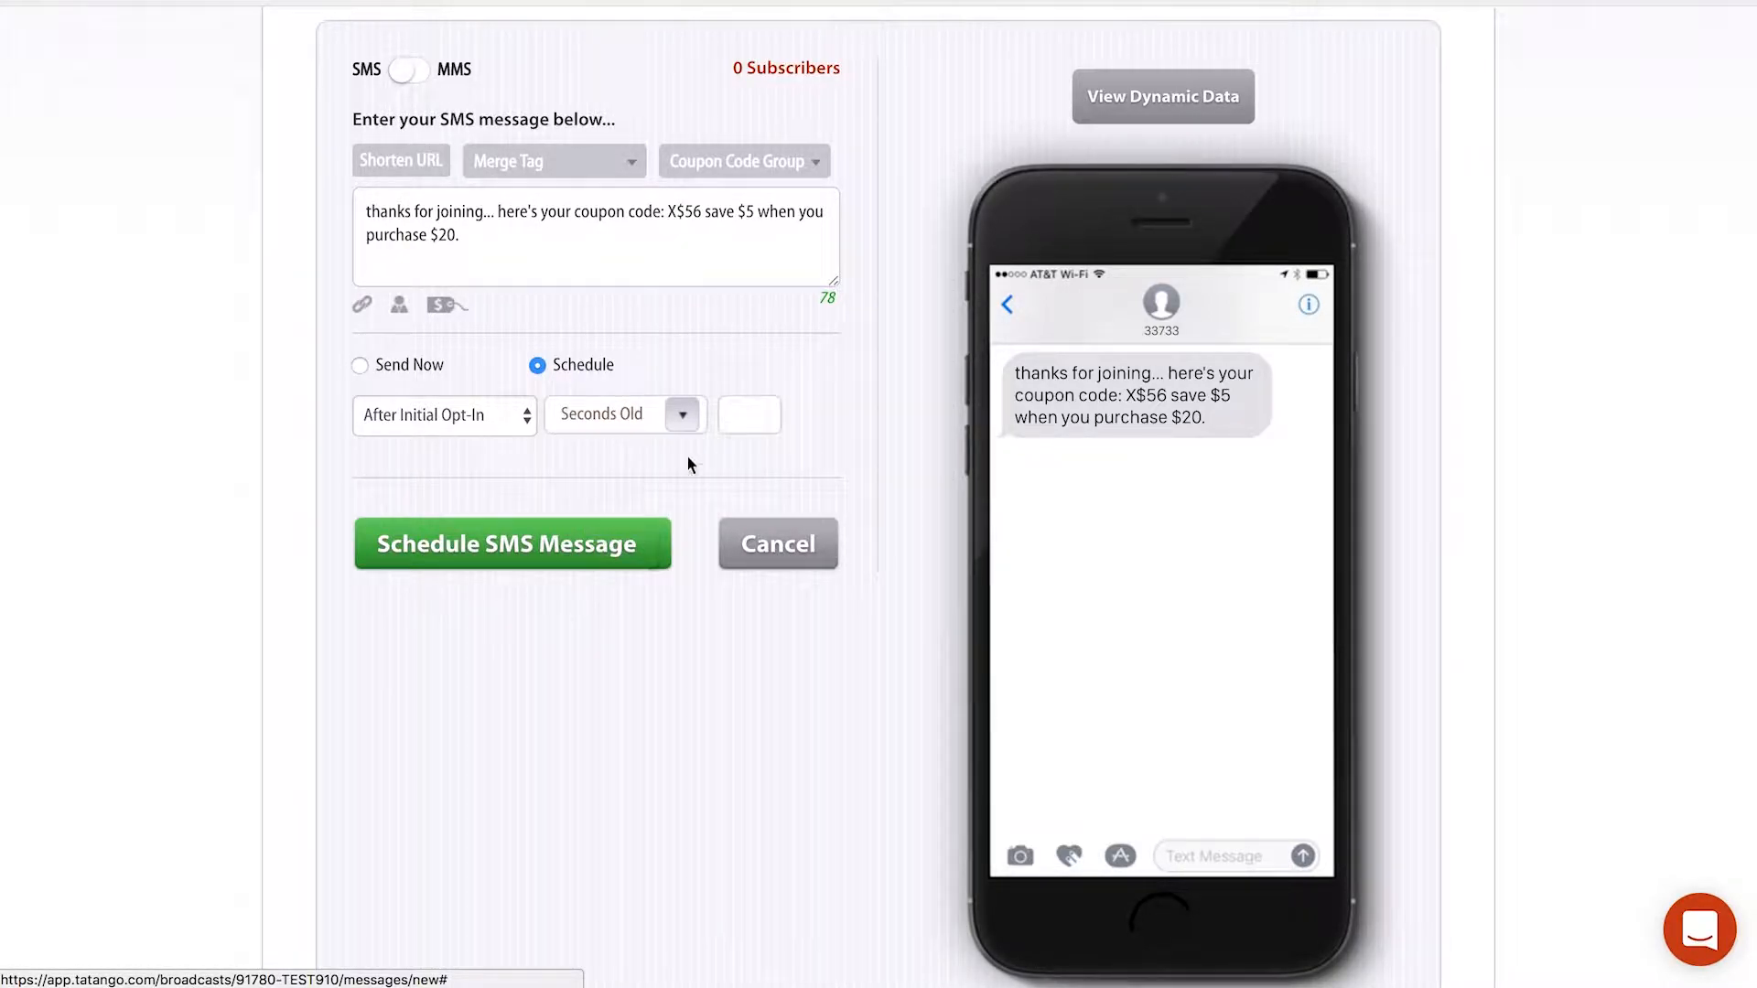
left_click(738, 414)
type("5")
left_click(652, 419)
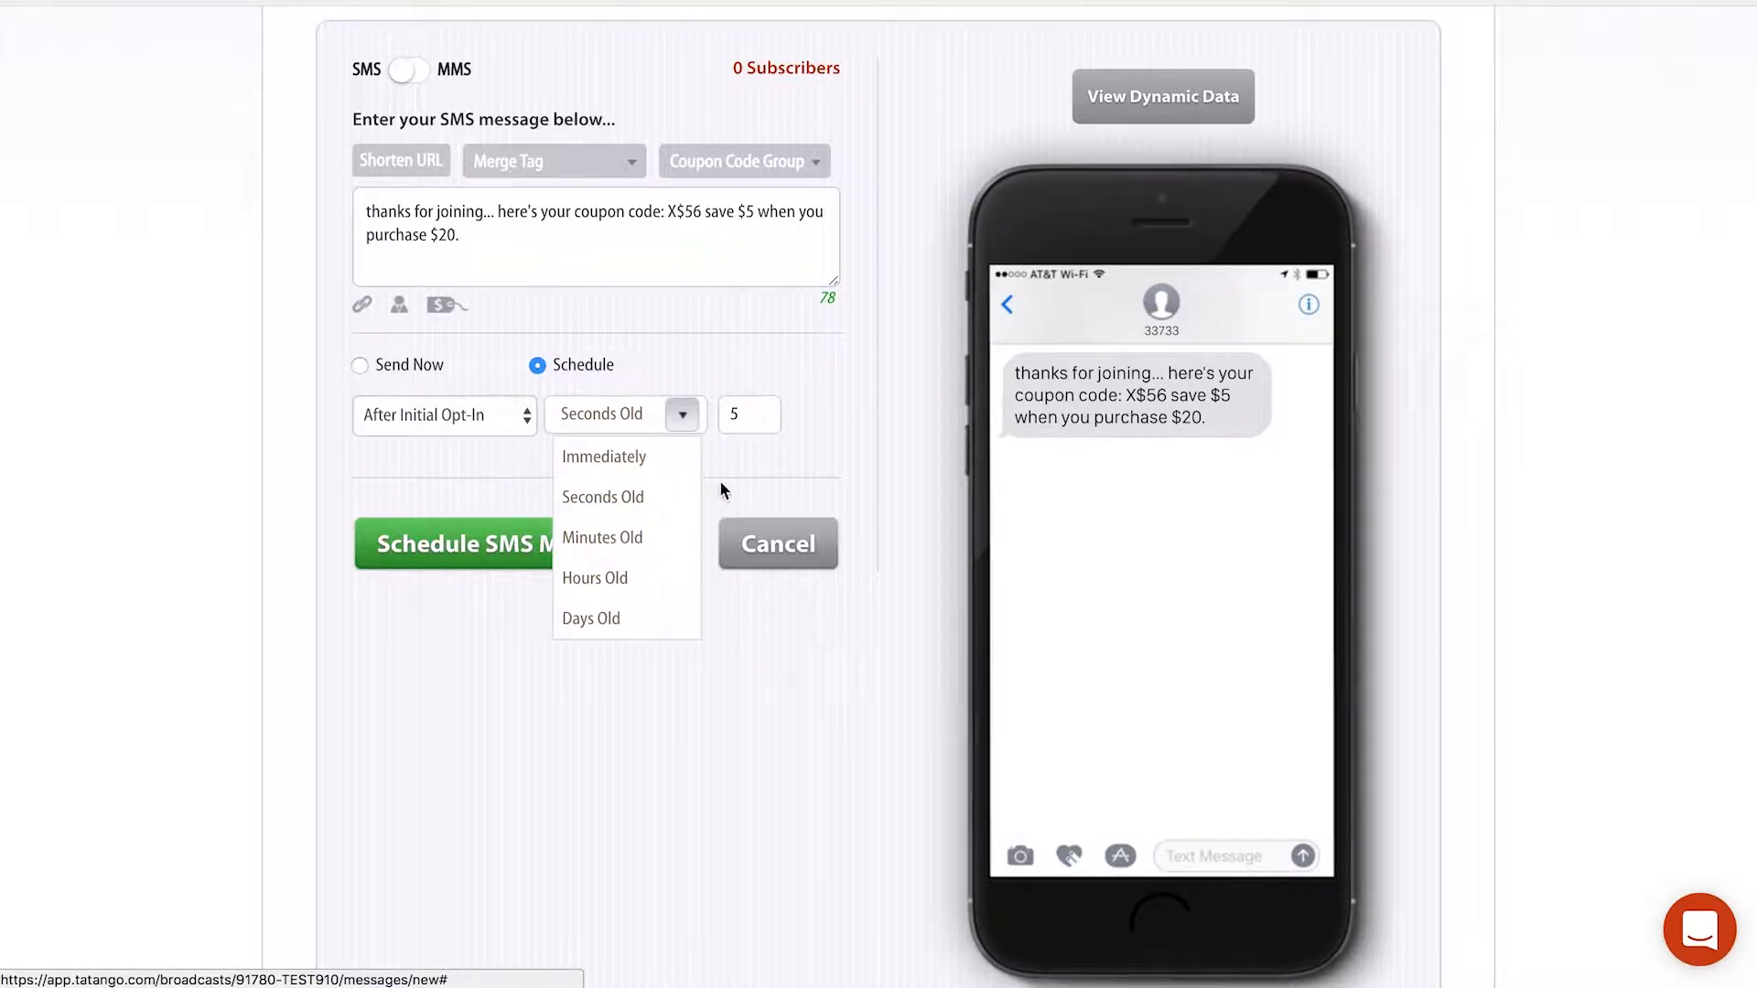
left_click(628, 457)
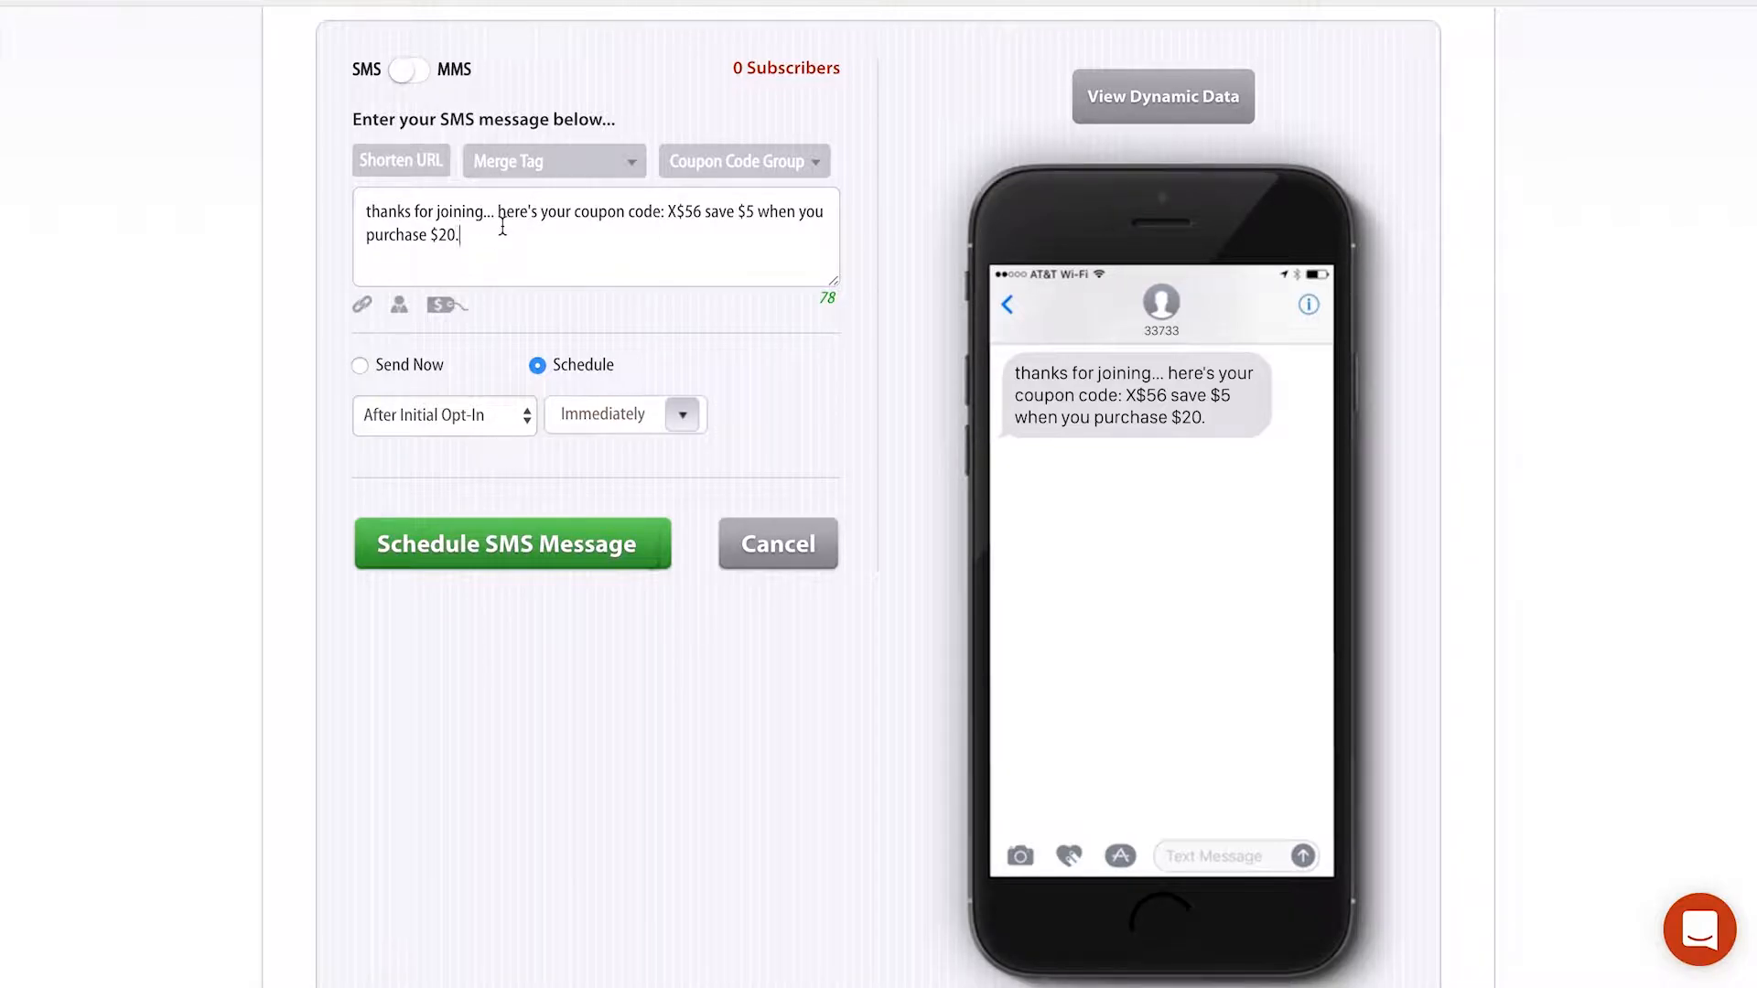
- Schedule the coupon SMS with its current After Initial Opt-In trigger and confirm the send
left_click(542, 261)
left_click(466, 547)
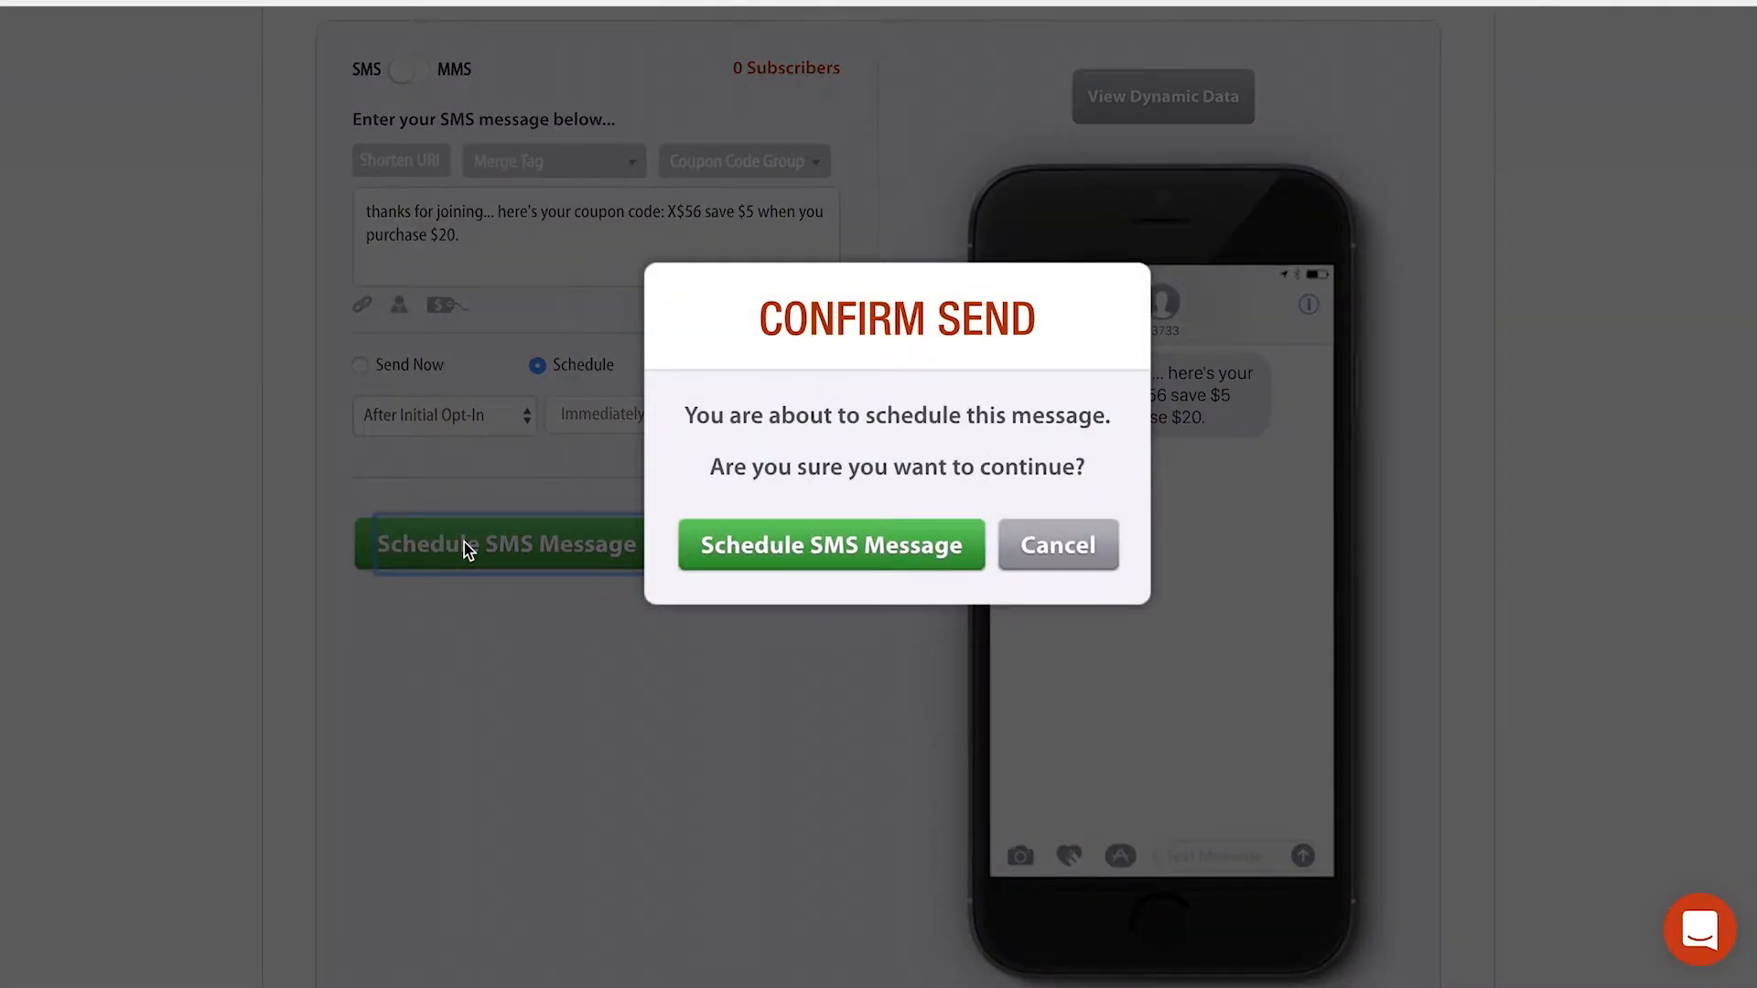
left_click(815, 558)
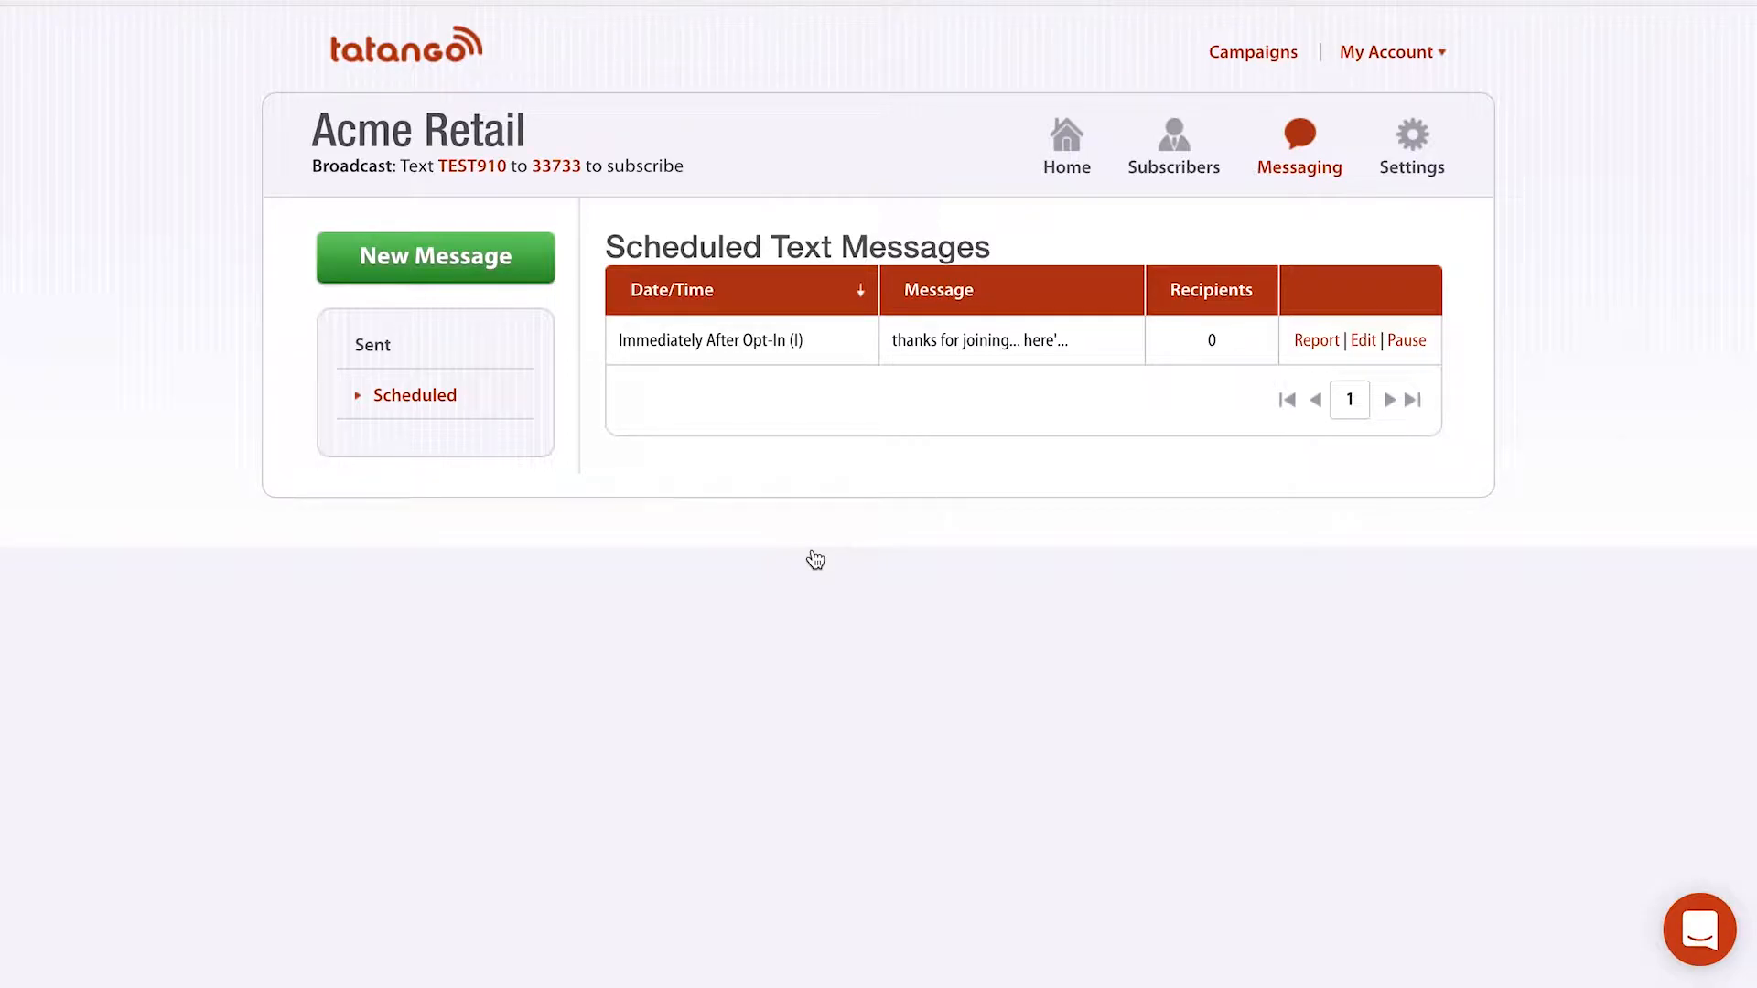
- Review the TEST910 keyword's double opt-in settings, comparing the Opt-in Message with the Second Time Opt-In Message
left_click(499, 174)
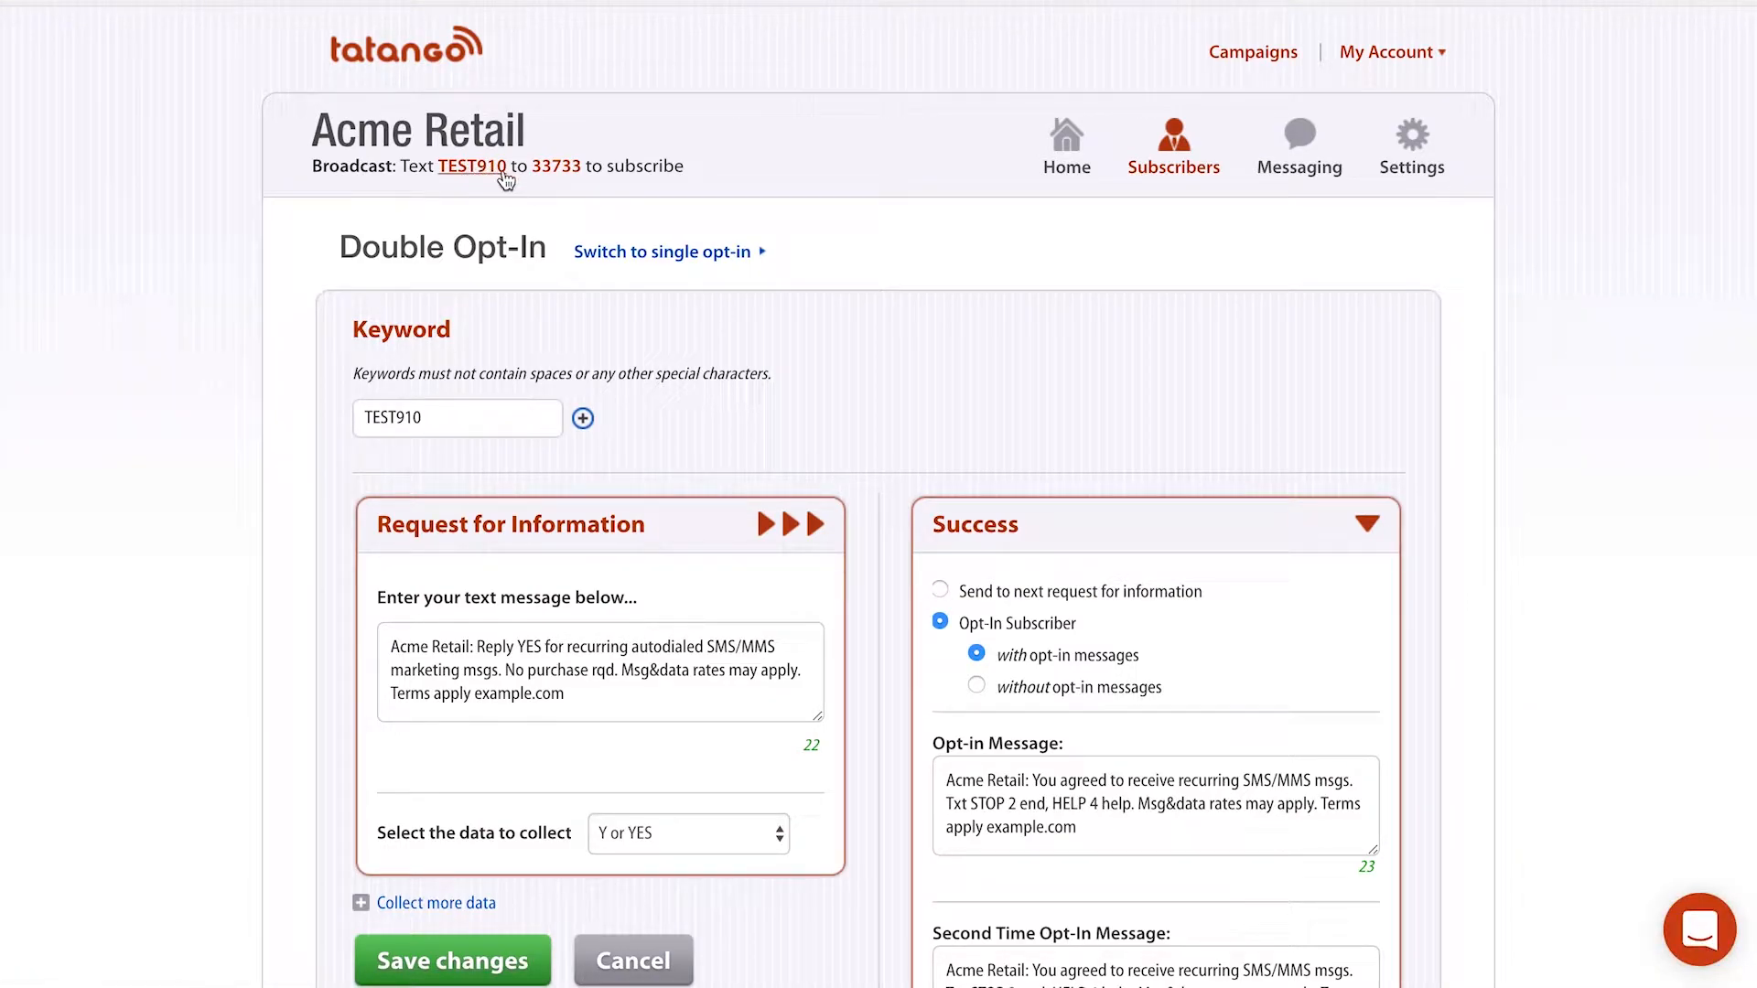
scroll(502, 174, "down", 3)
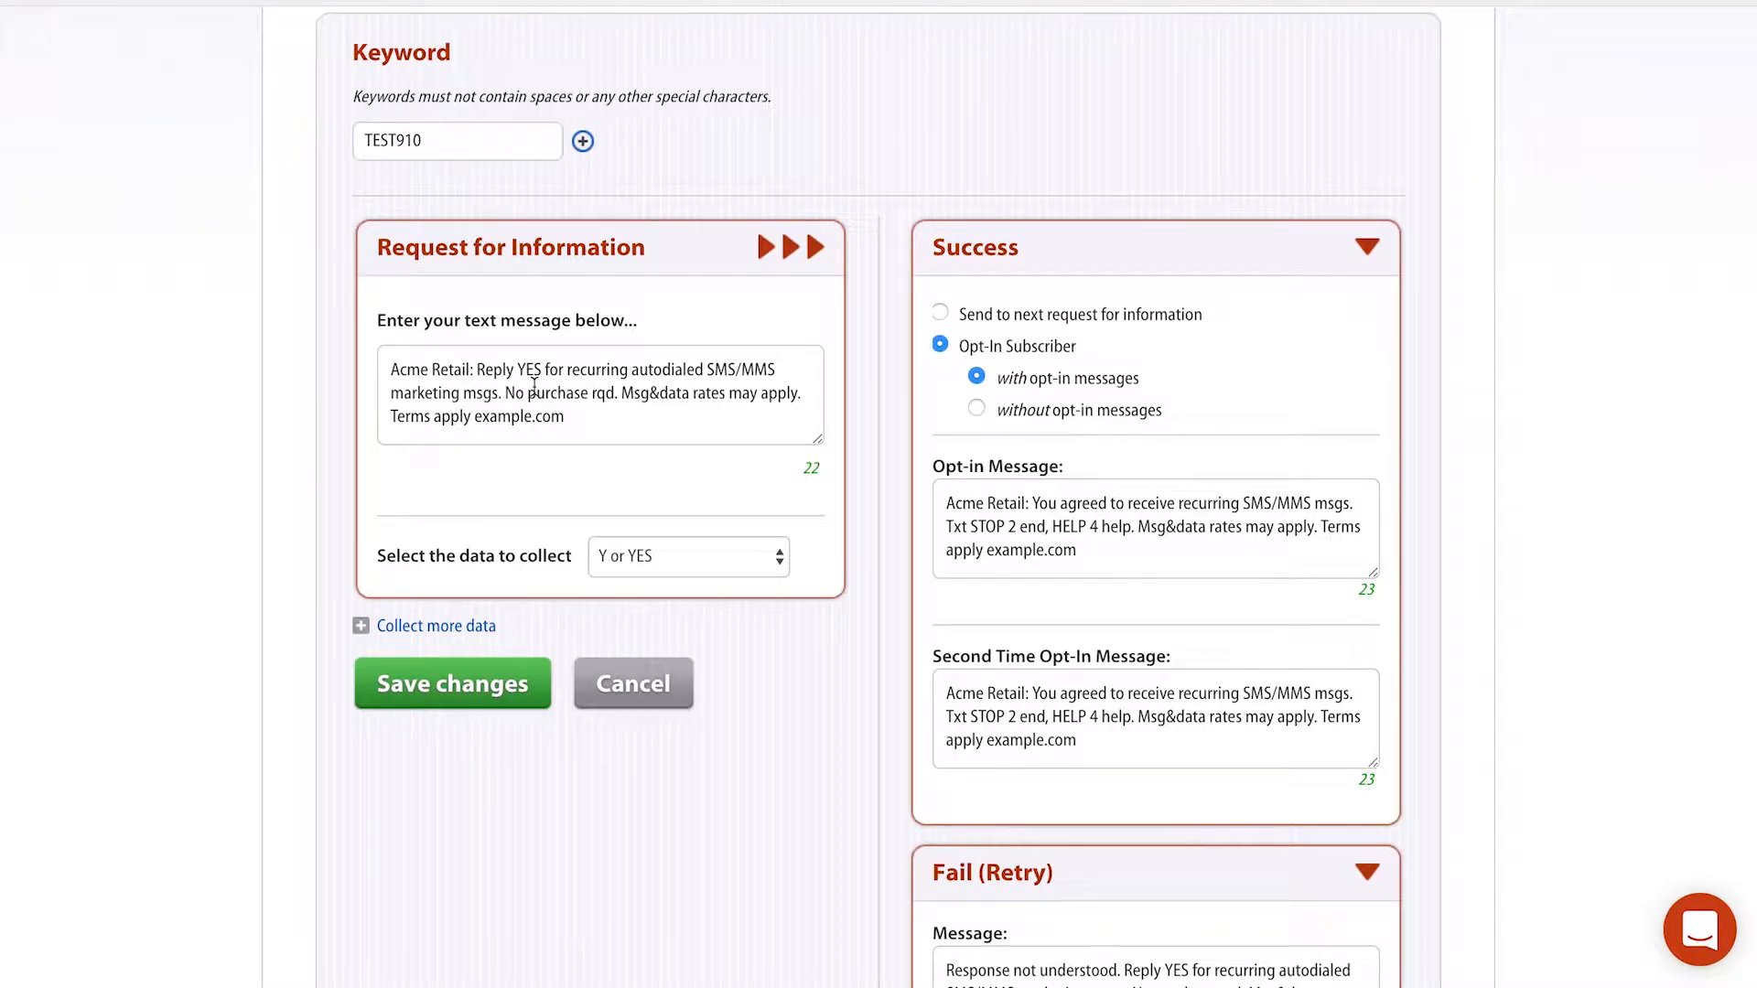
scroll(535, 386, "down", 1)
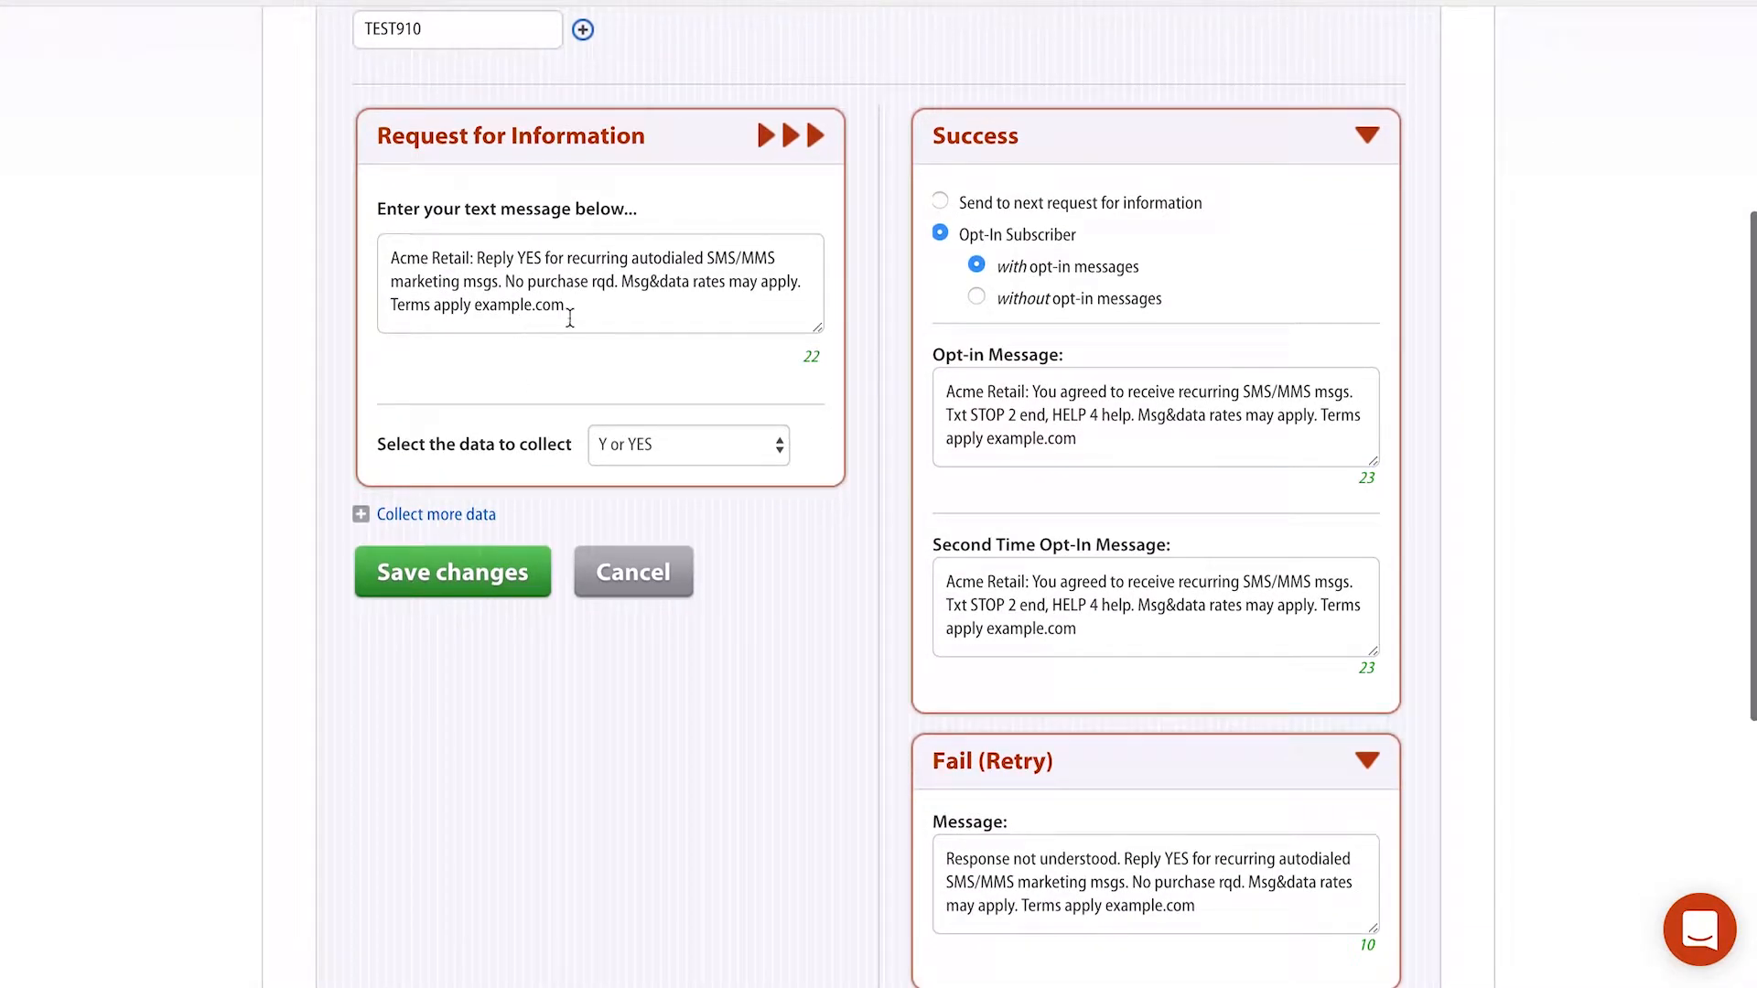
left_click(1046, 395)
key("ctrl+a")
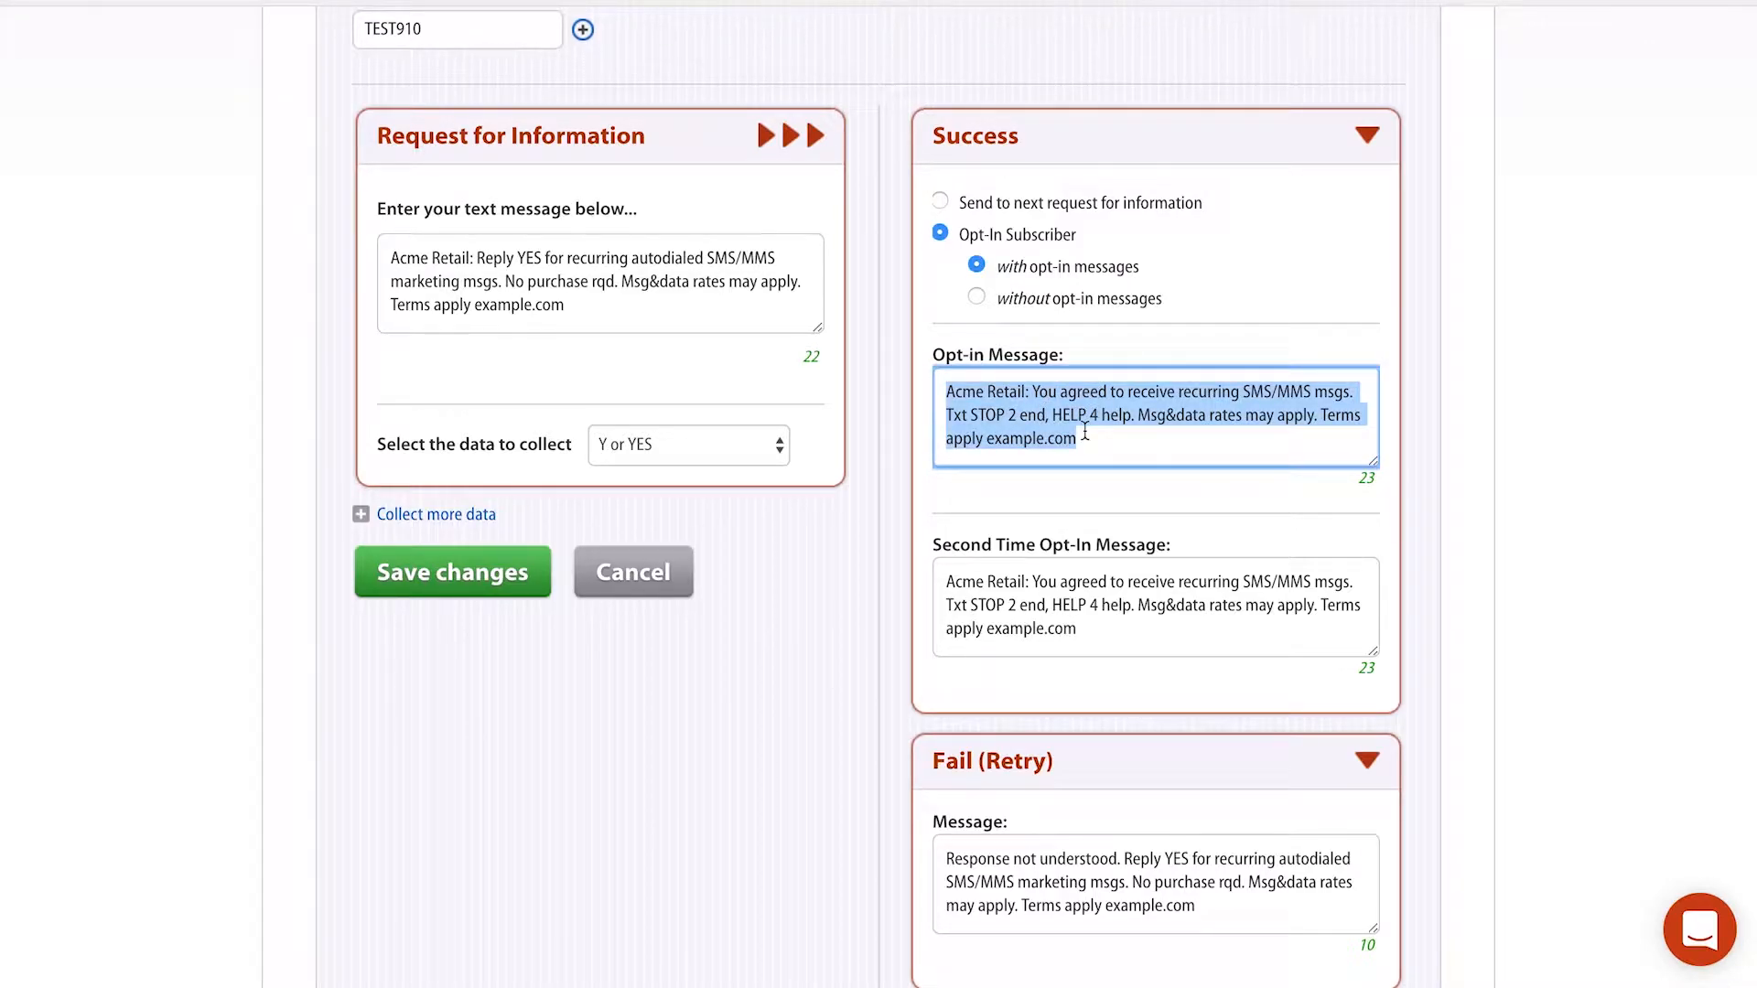
left_click(1005, 601)
key("ctrl+a")
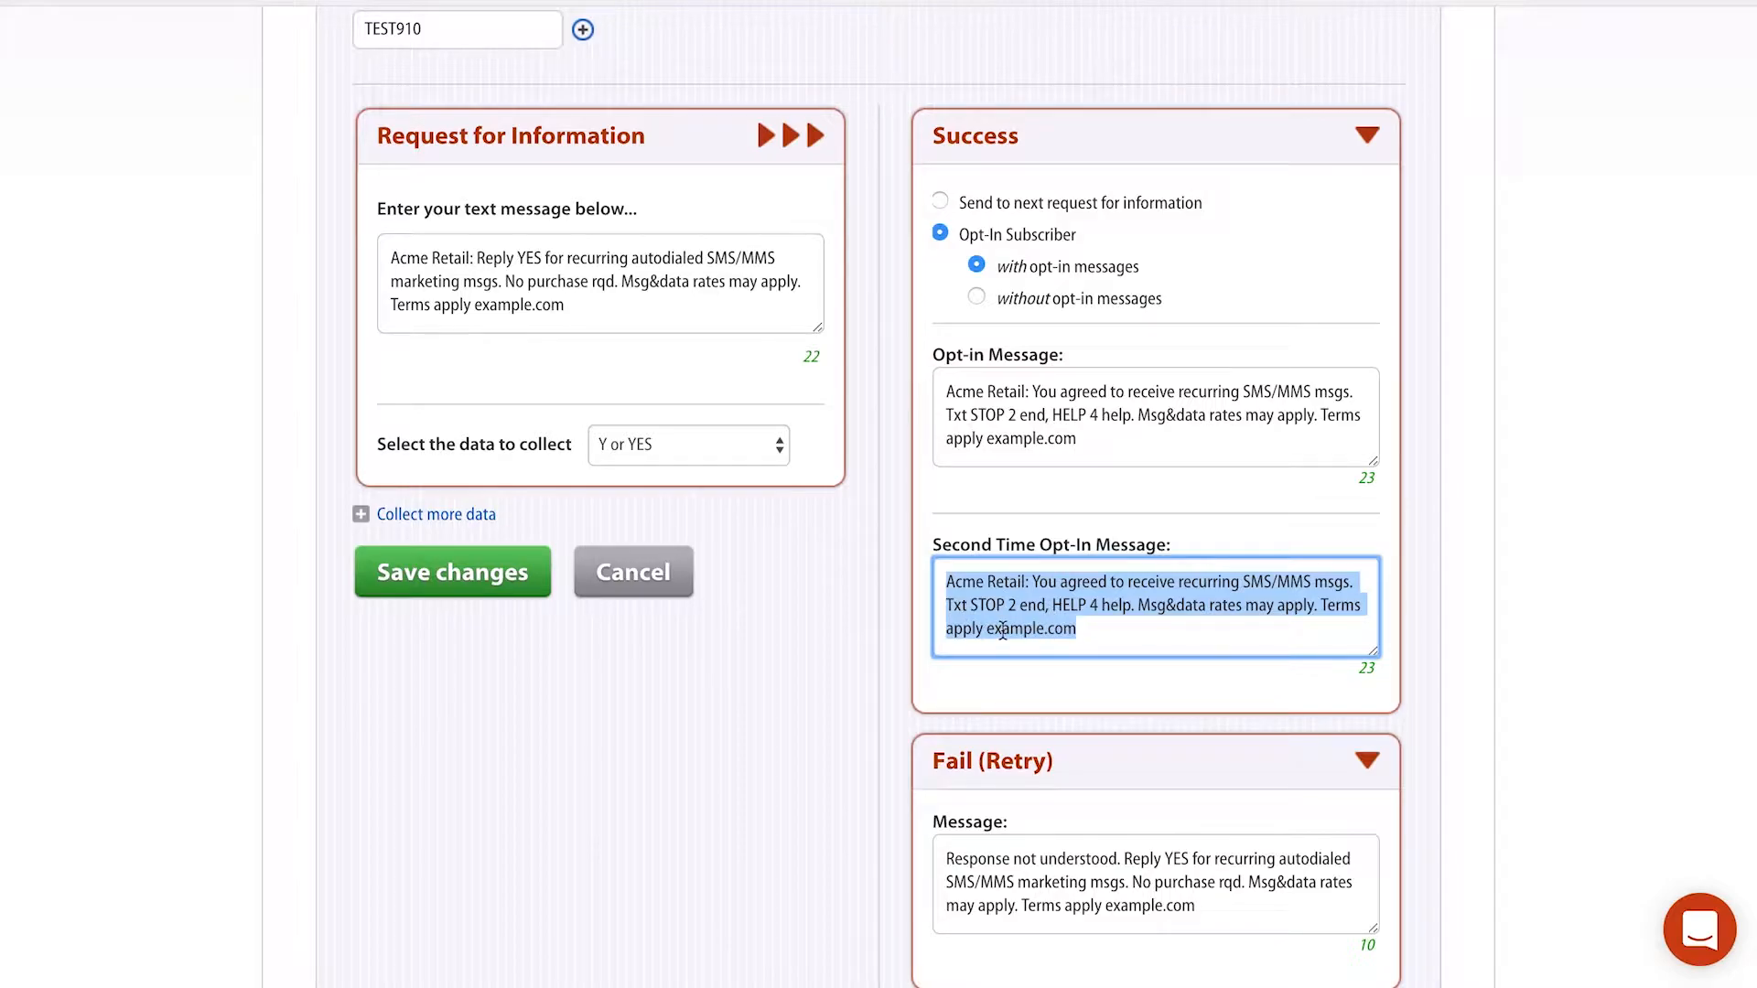
triple_click(997, 437)
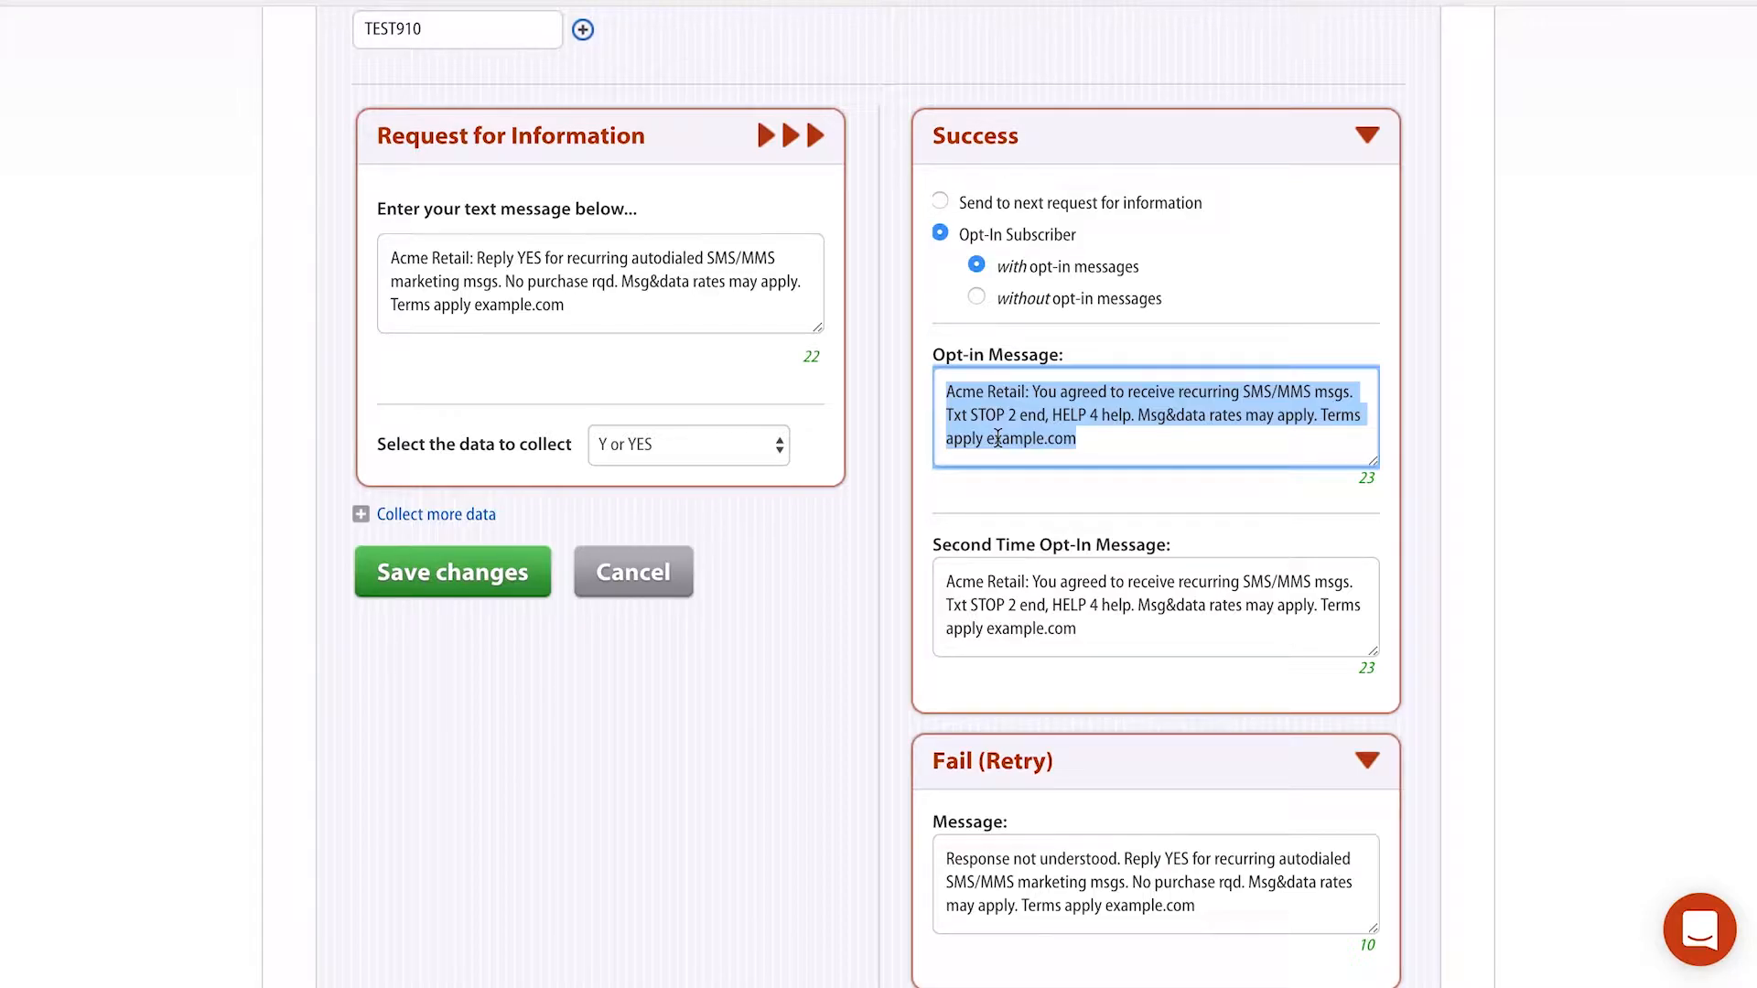
scroll(998, 438, "up", 3)
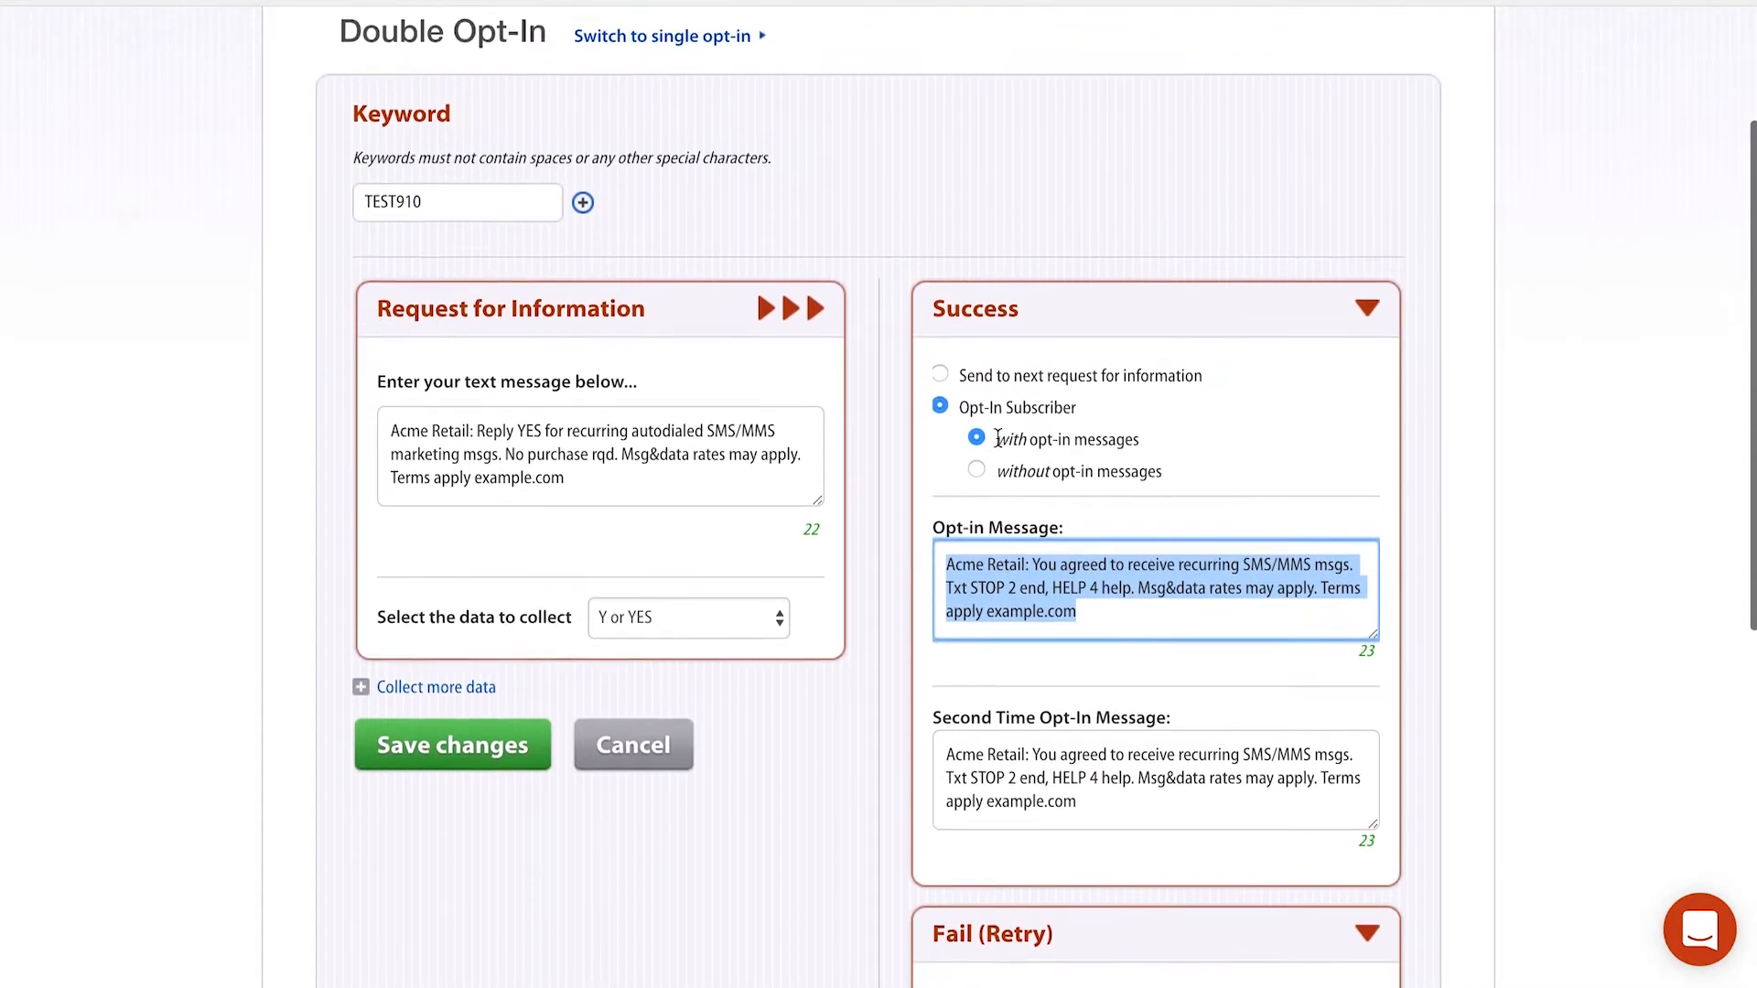
scroll(996, 436, "up", 2)
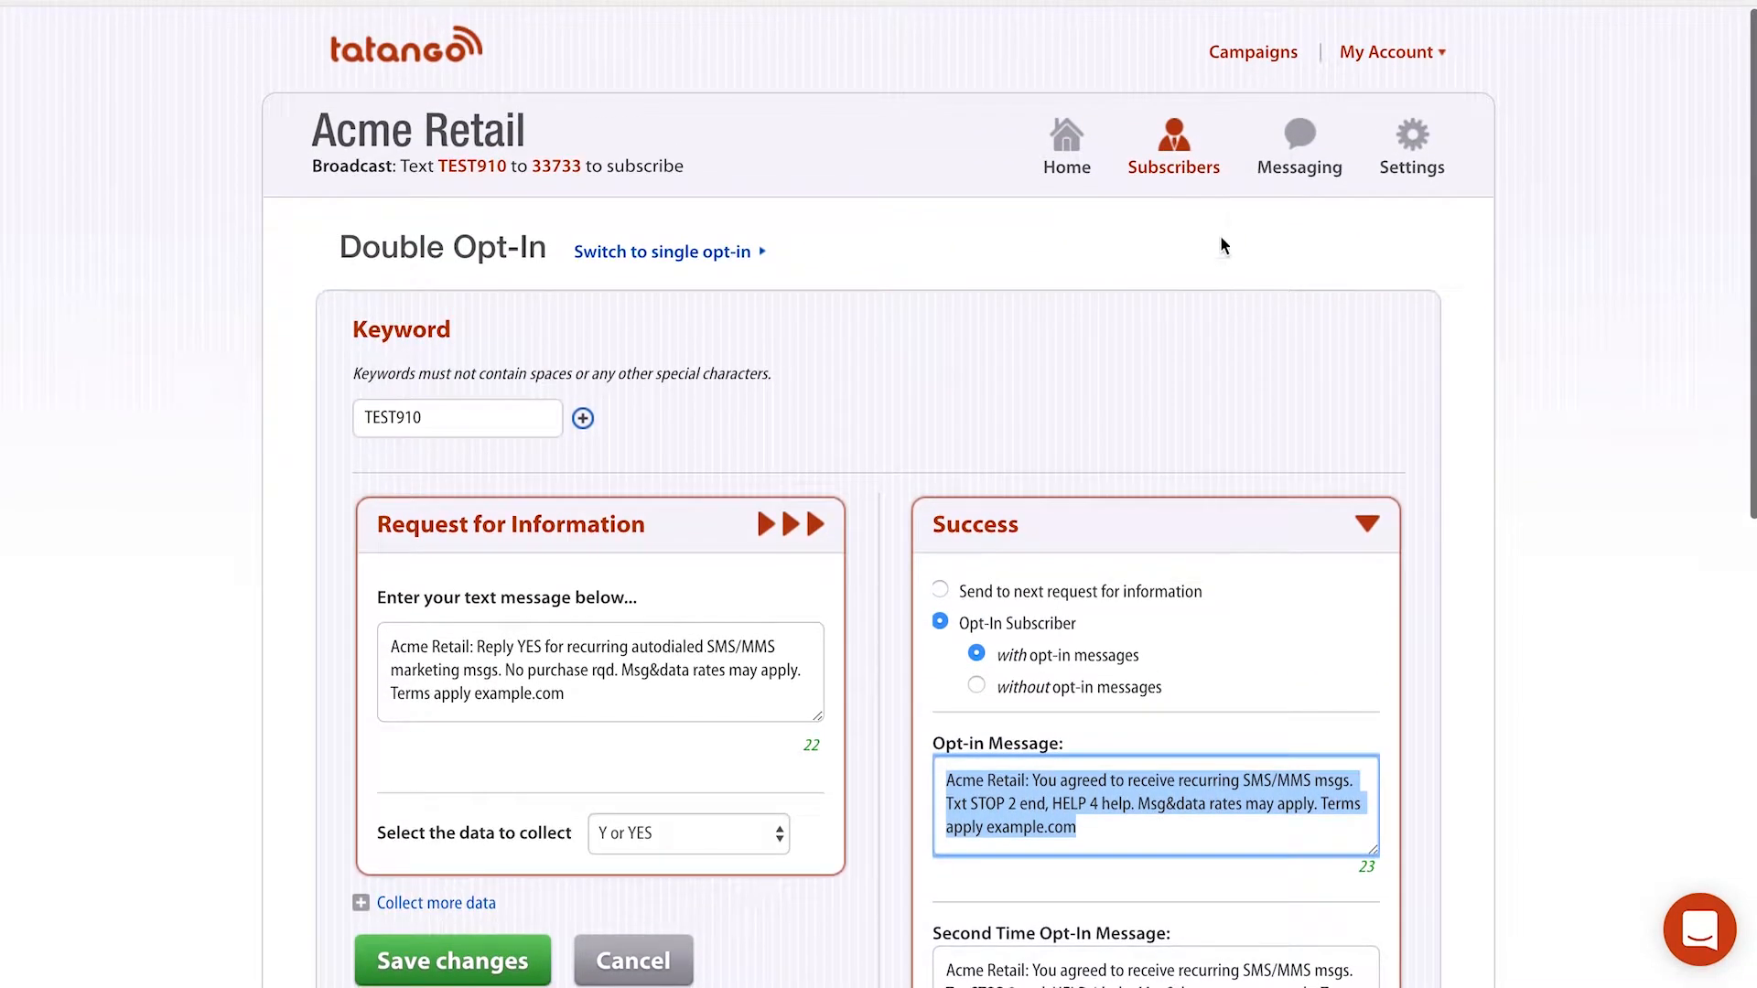
- From the scheduled messages list, start a new SMS reading "sorry you've already received our welcome promo, but thanks for opting in."
left_click(1307, 157)
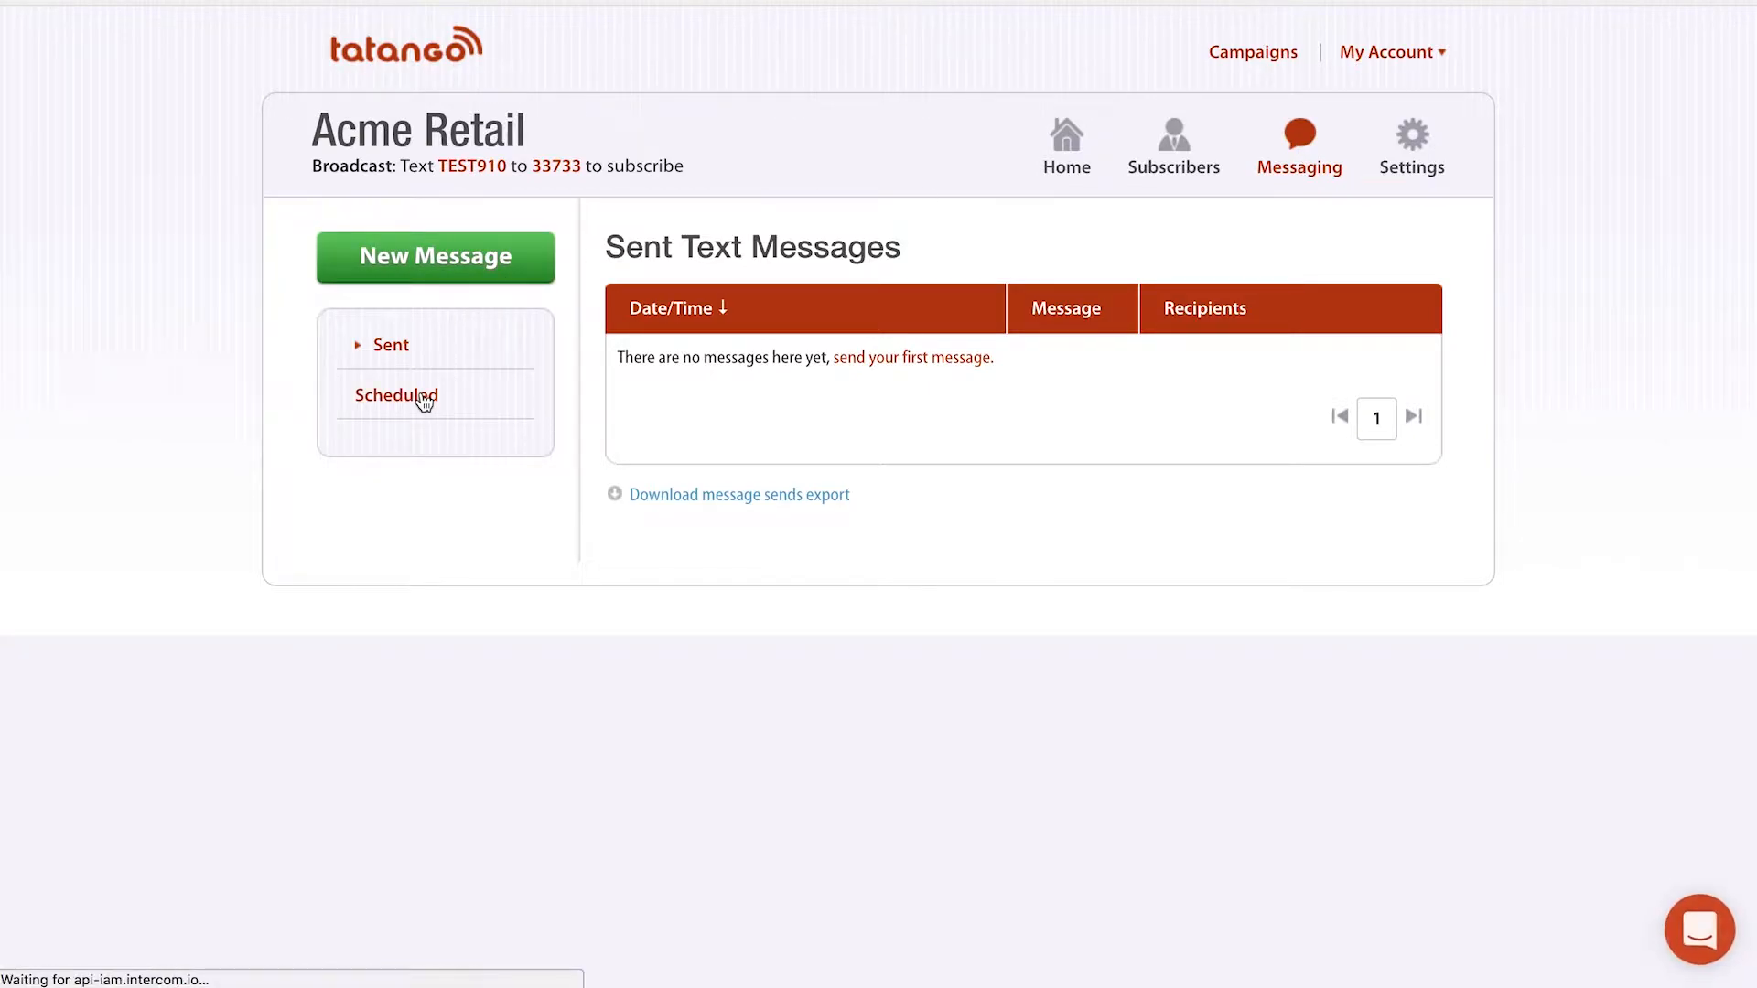
left_click(423, 401)
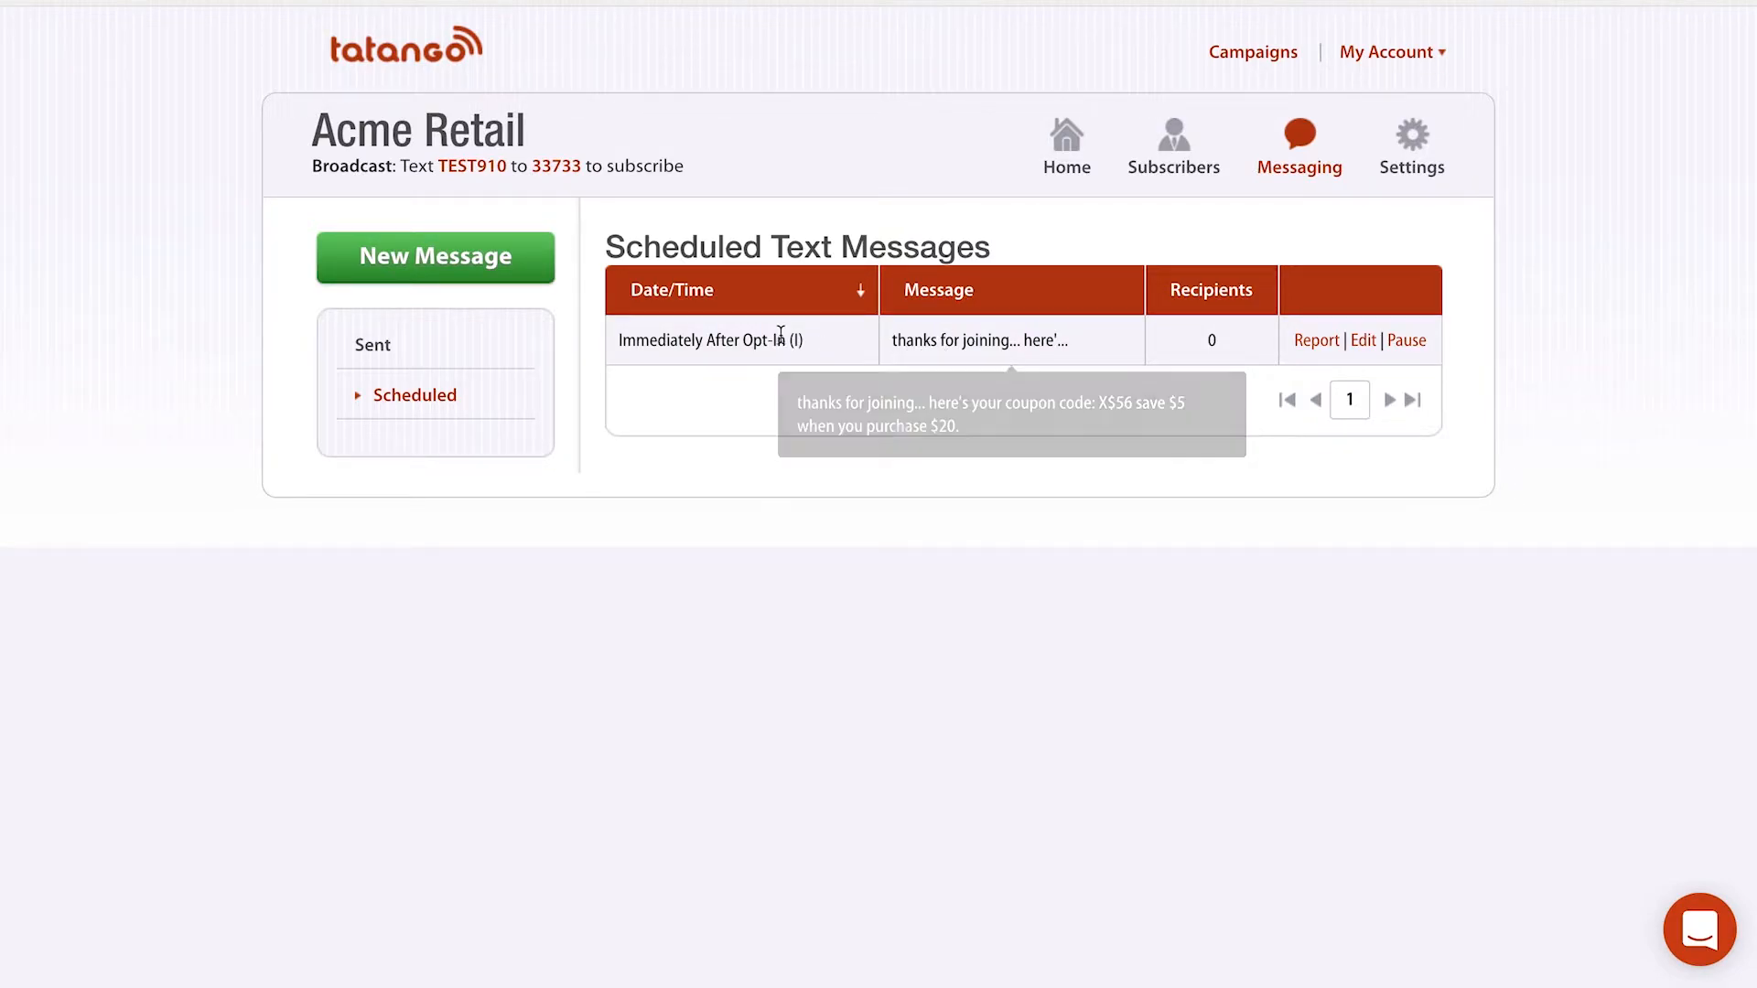
left_click(479, 266)
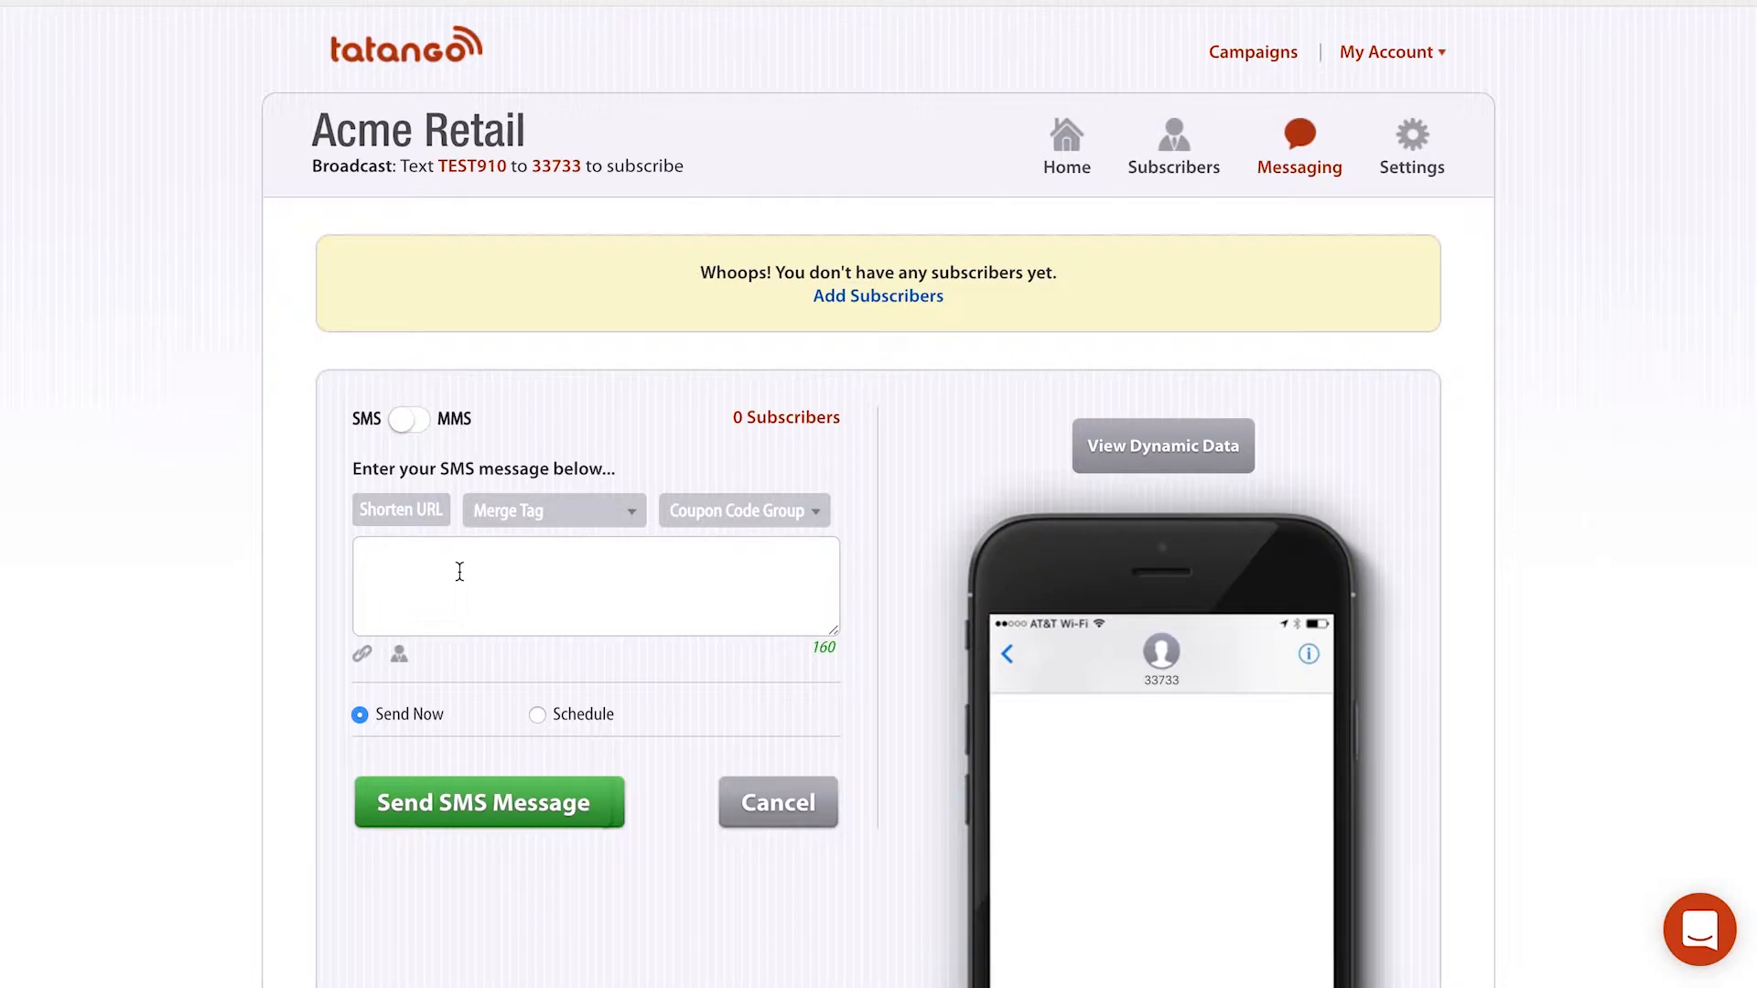
type("sorry you")
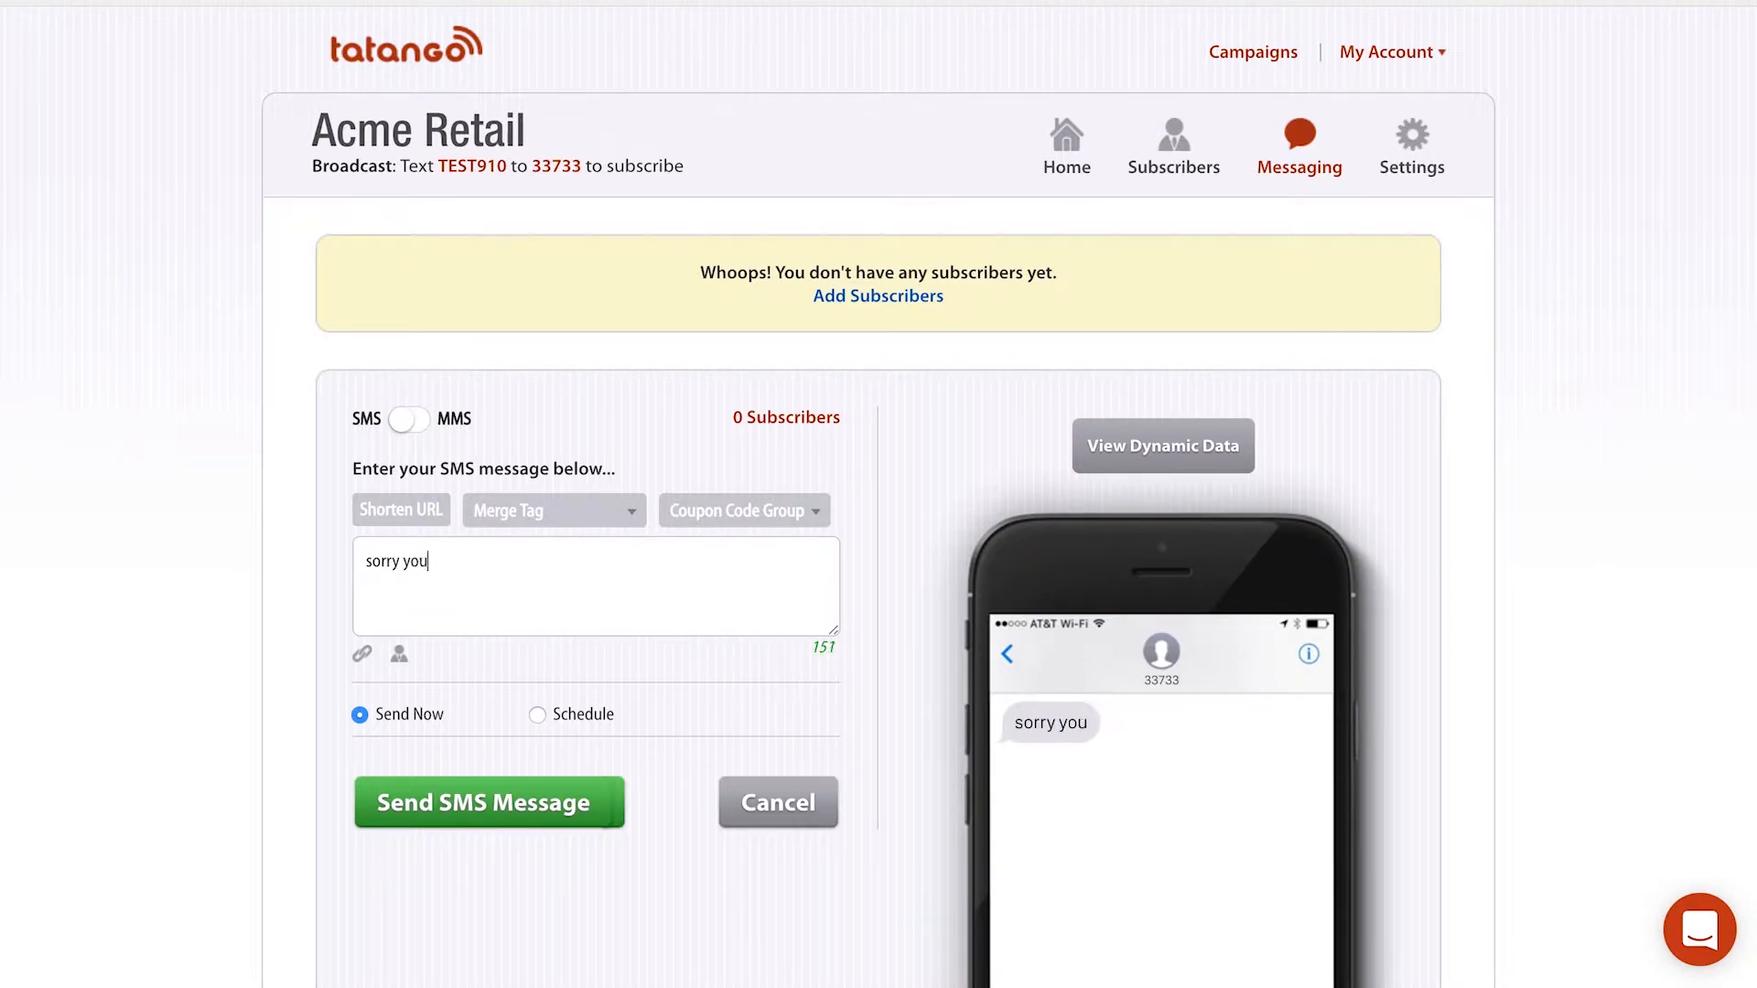
type("'ve already rece")
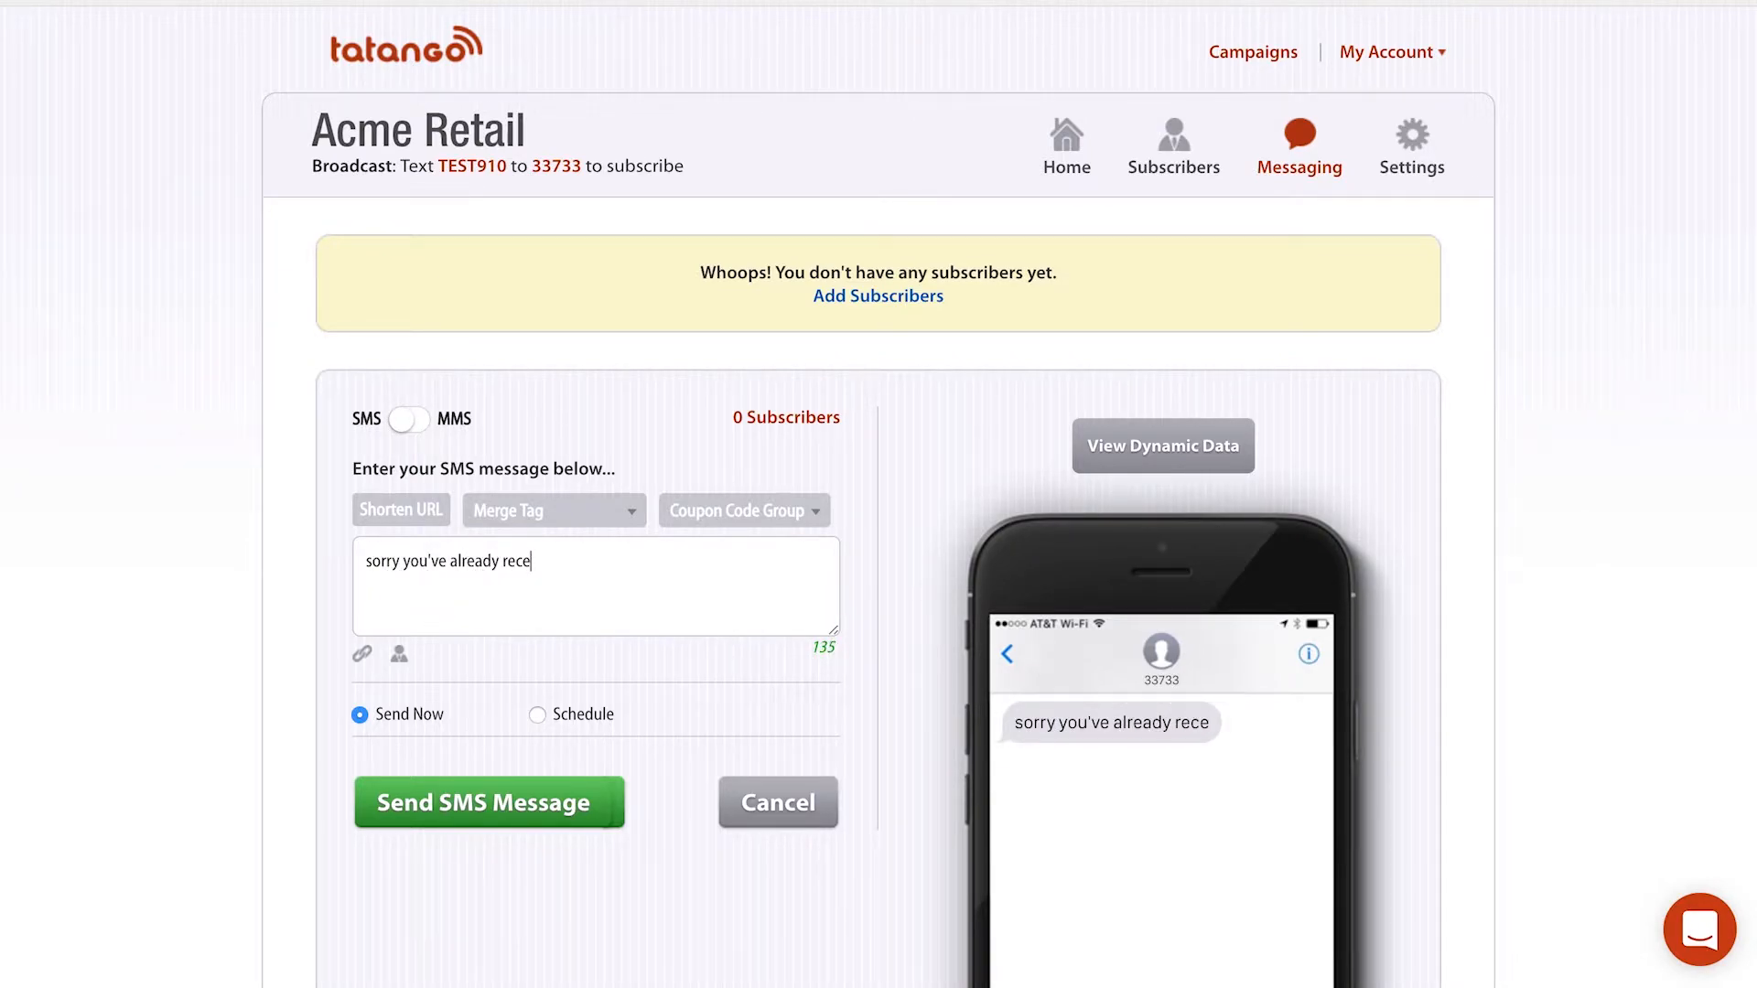
type("ived our welcome ")
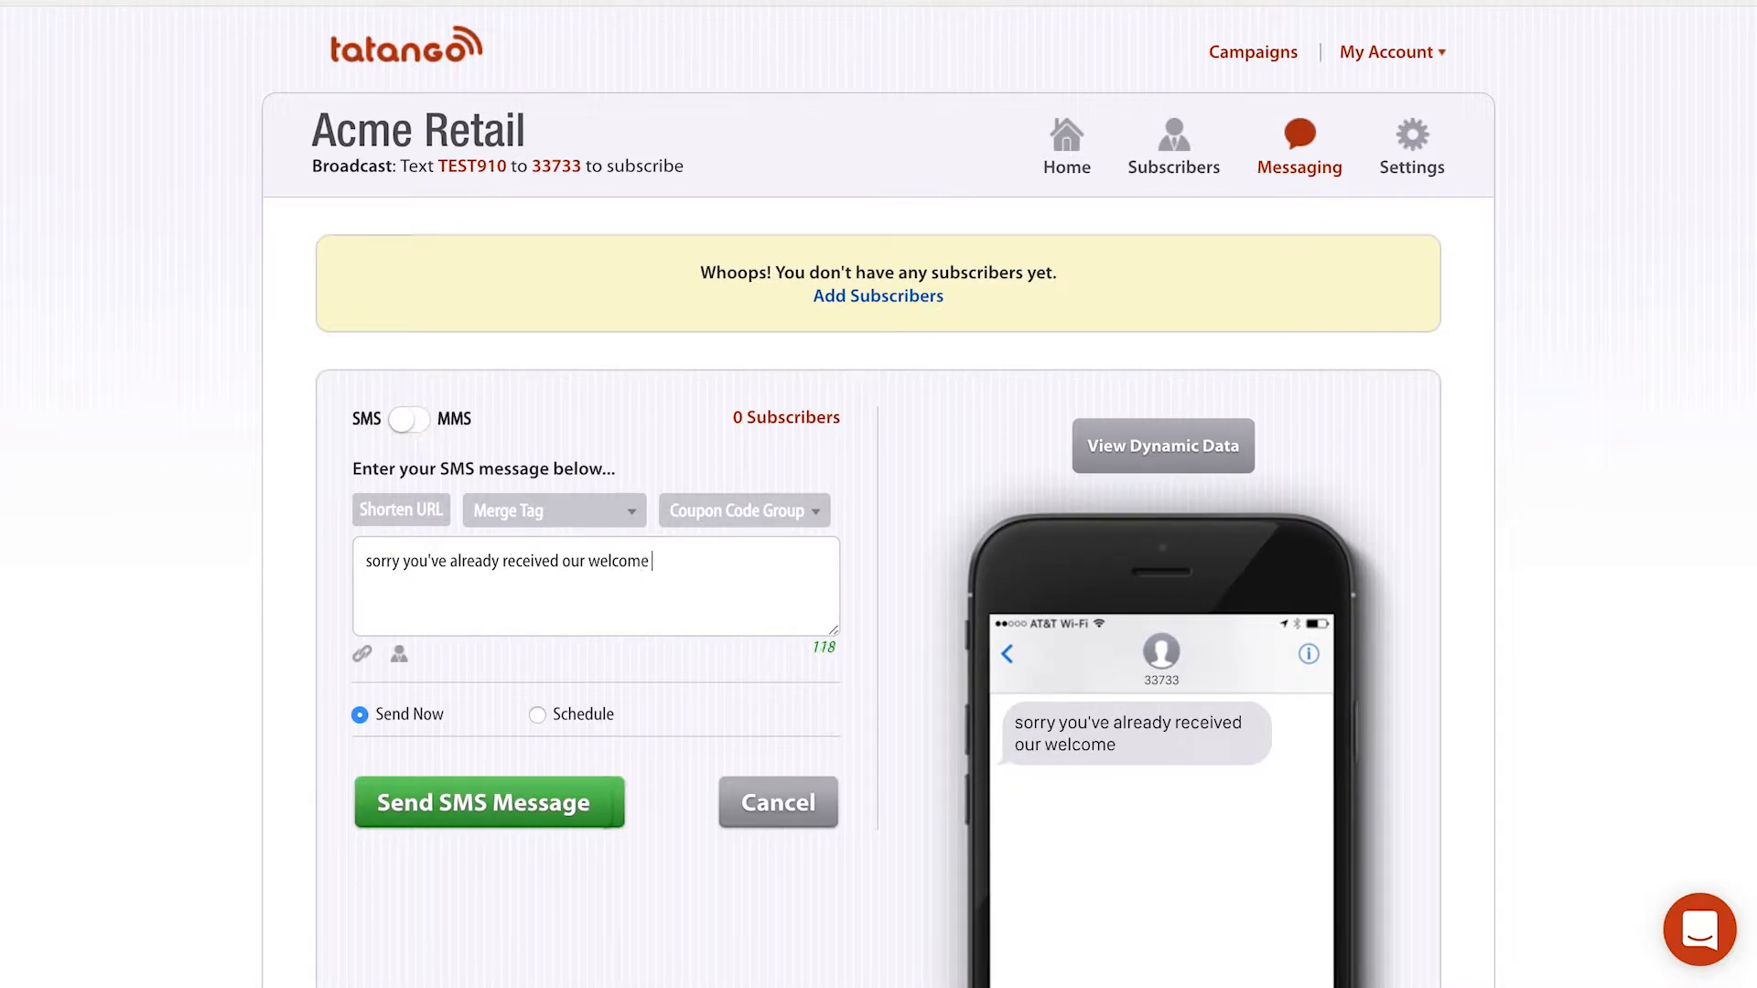
type("promo, but th")
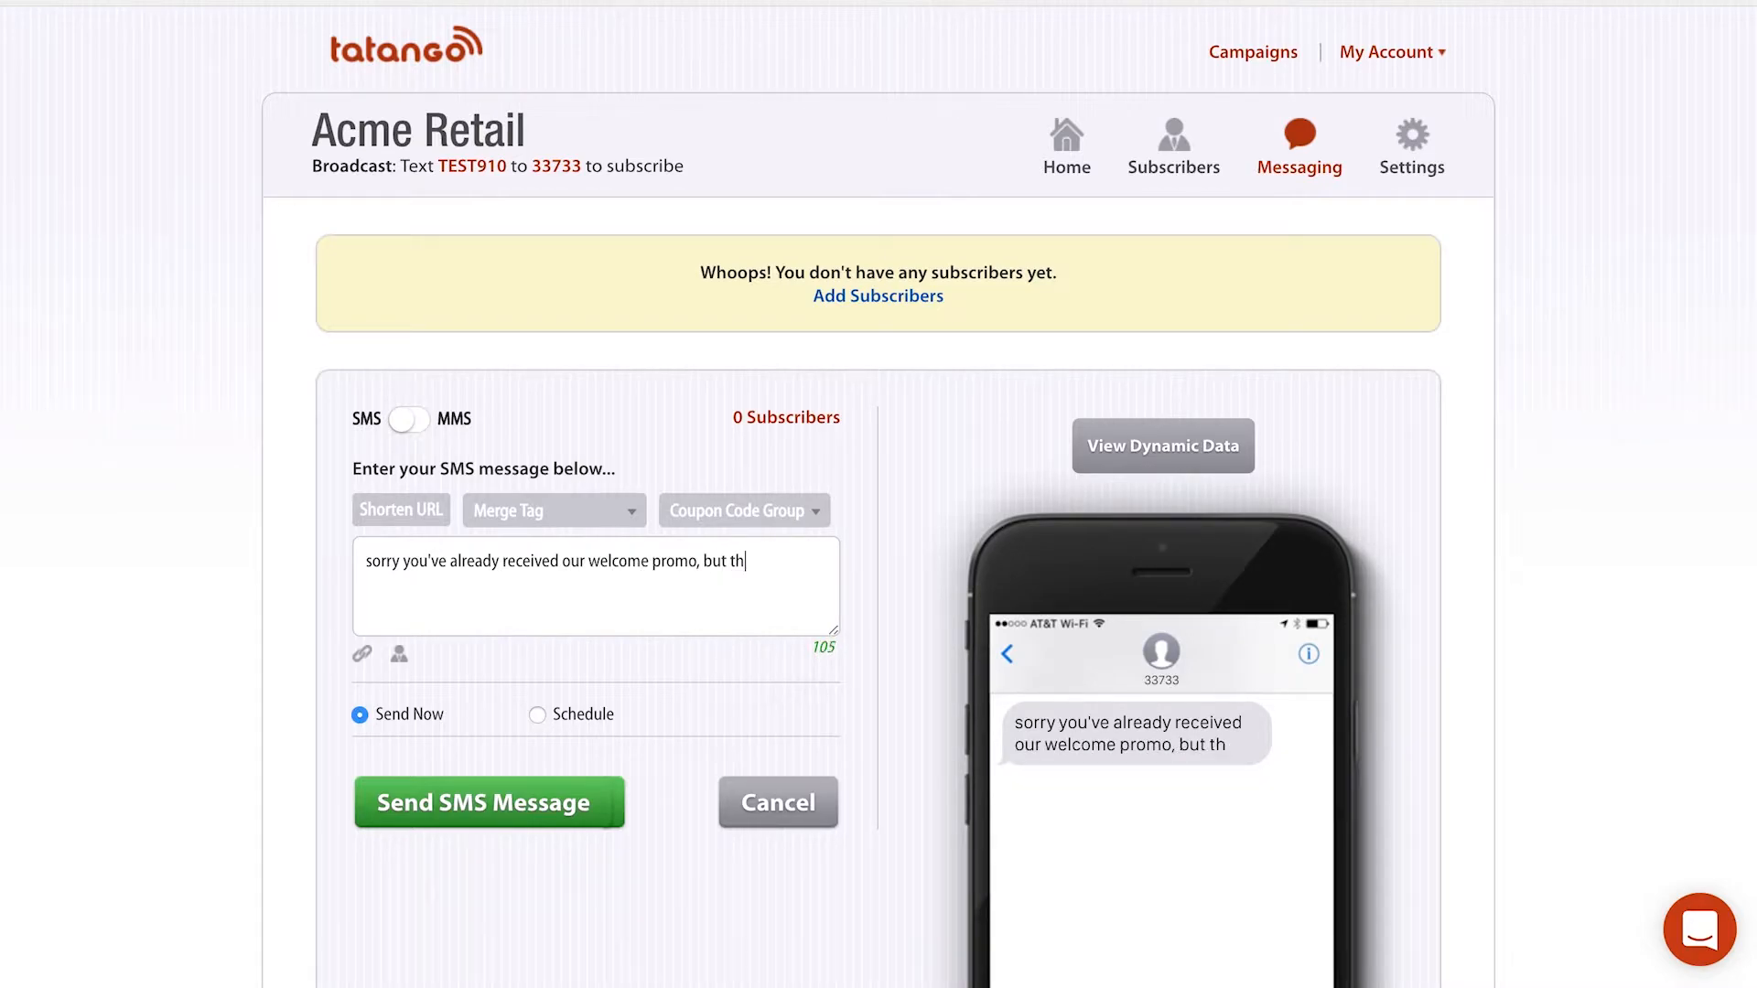
type("anks for opting in")
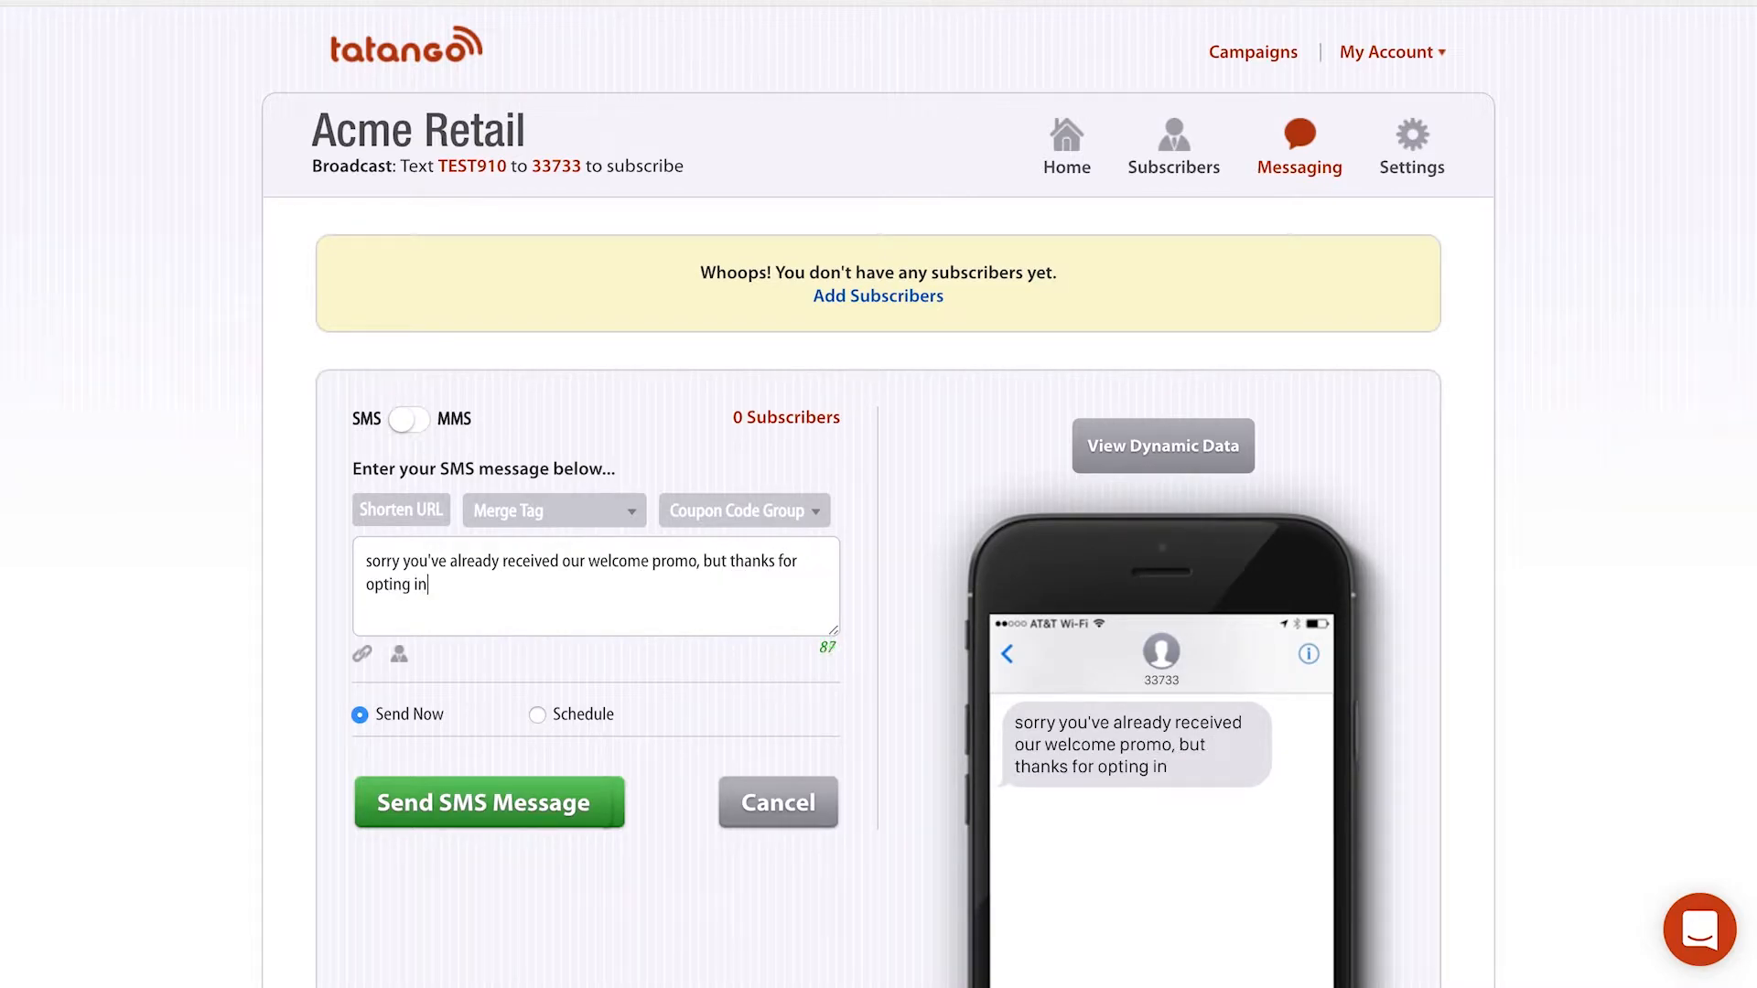
type(".")
- Schedule the new SMS to go out Immediately After Non-Initial Opt-In and confirm the send
scroll(879, 494, "down", 3)
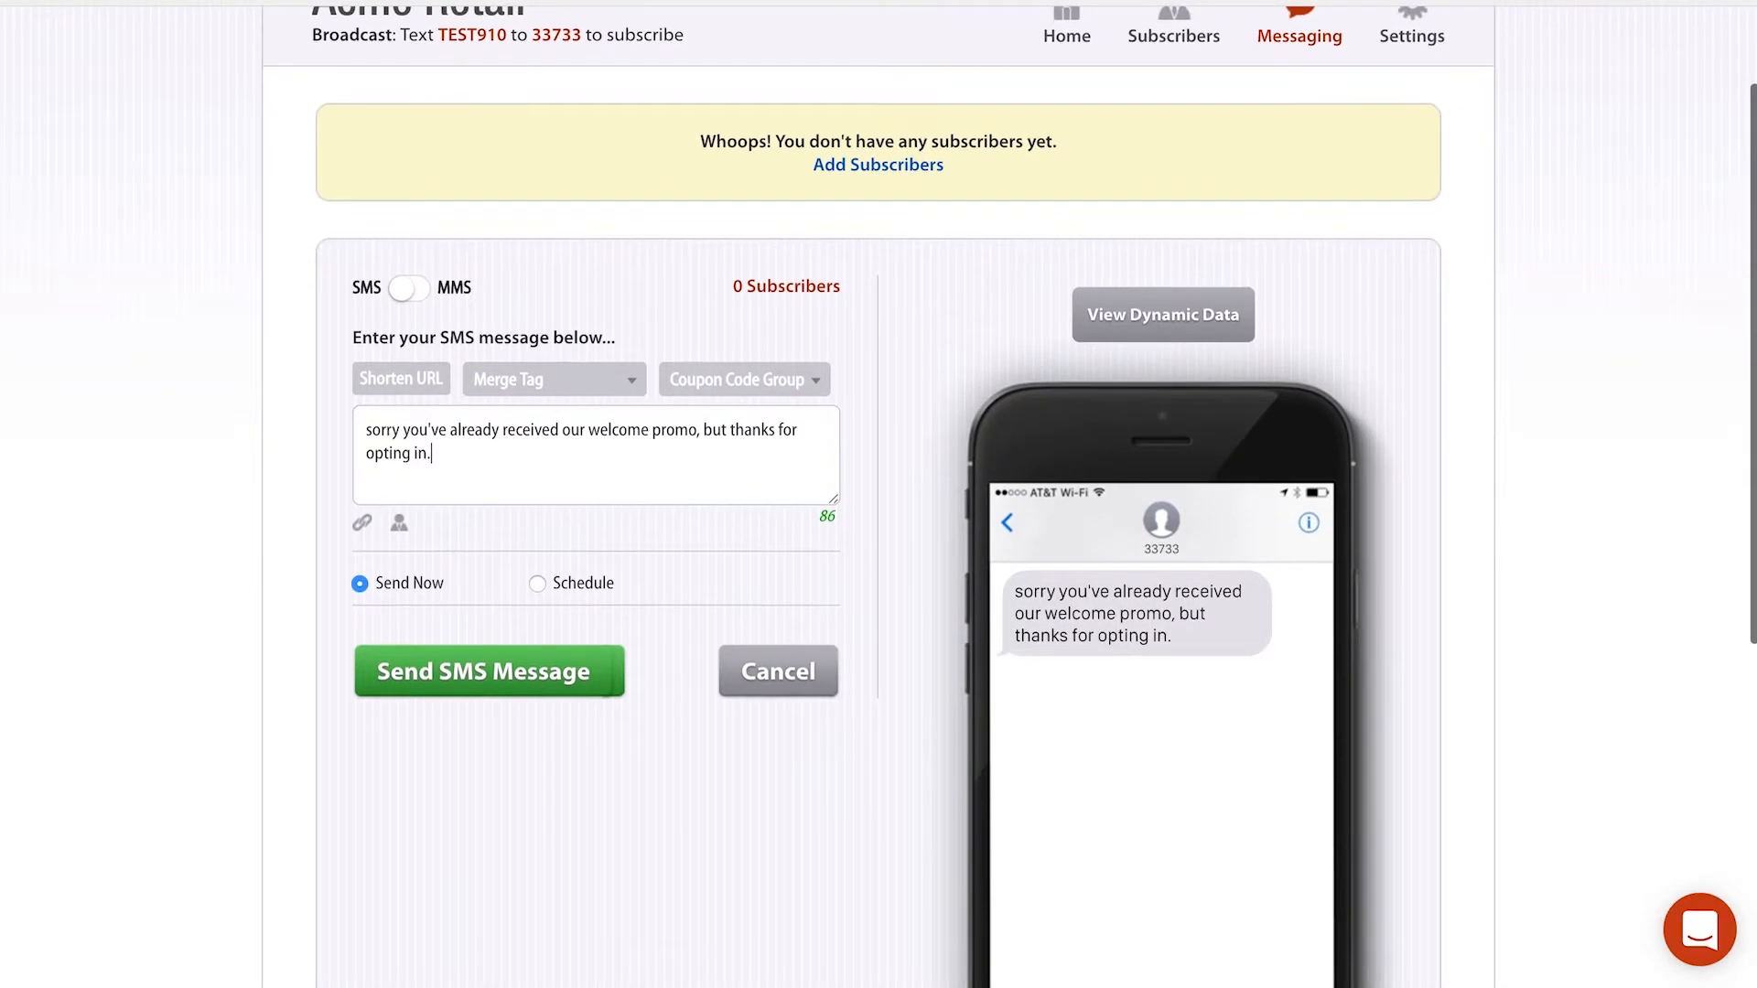
scroll(879, 494, "down", 2)
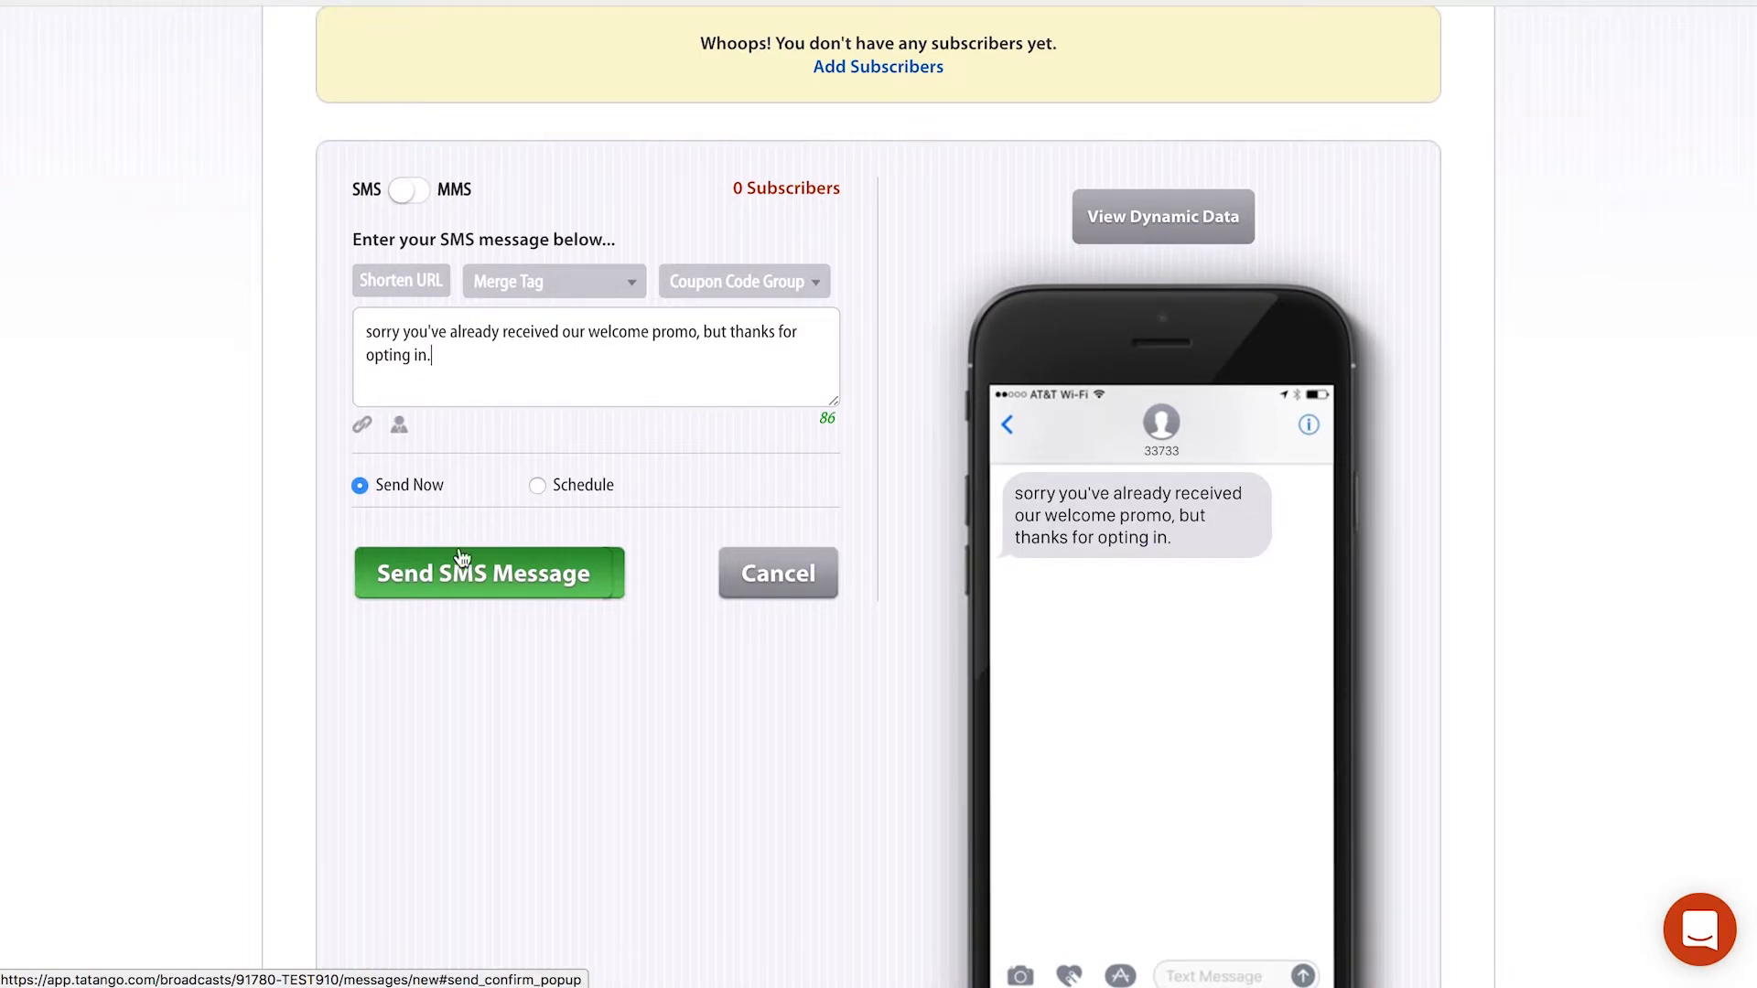
left_click(591, 483)
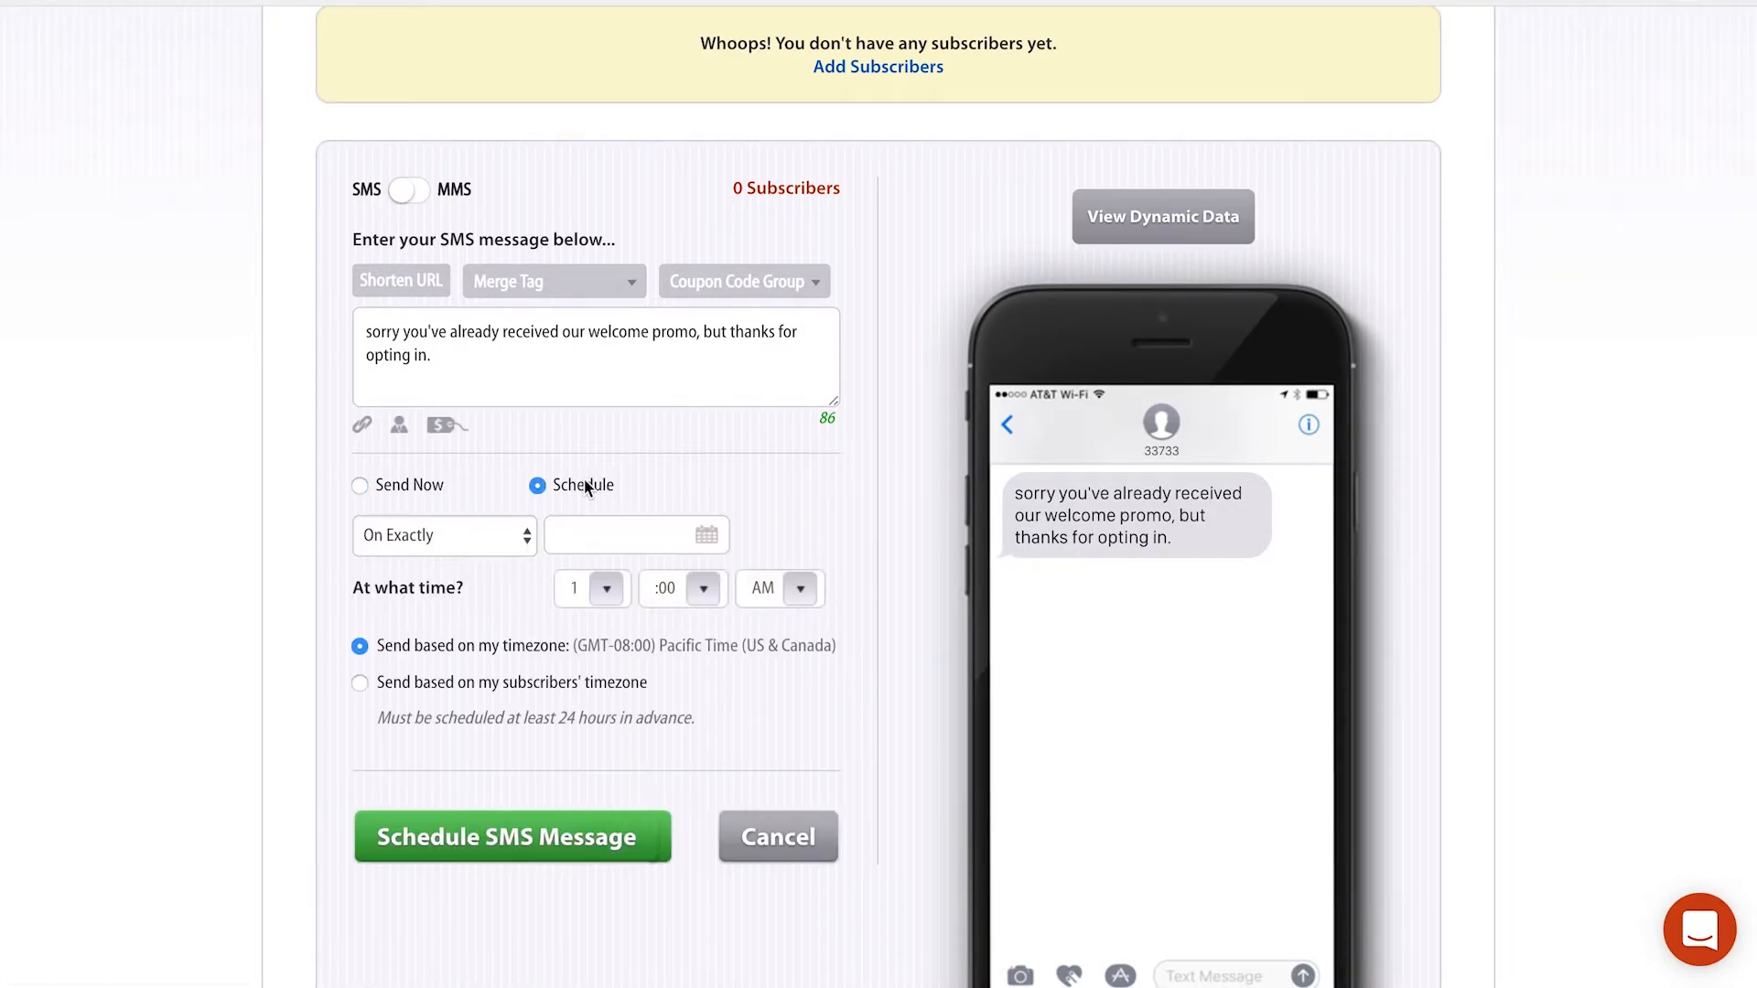
left_click(511, 531)
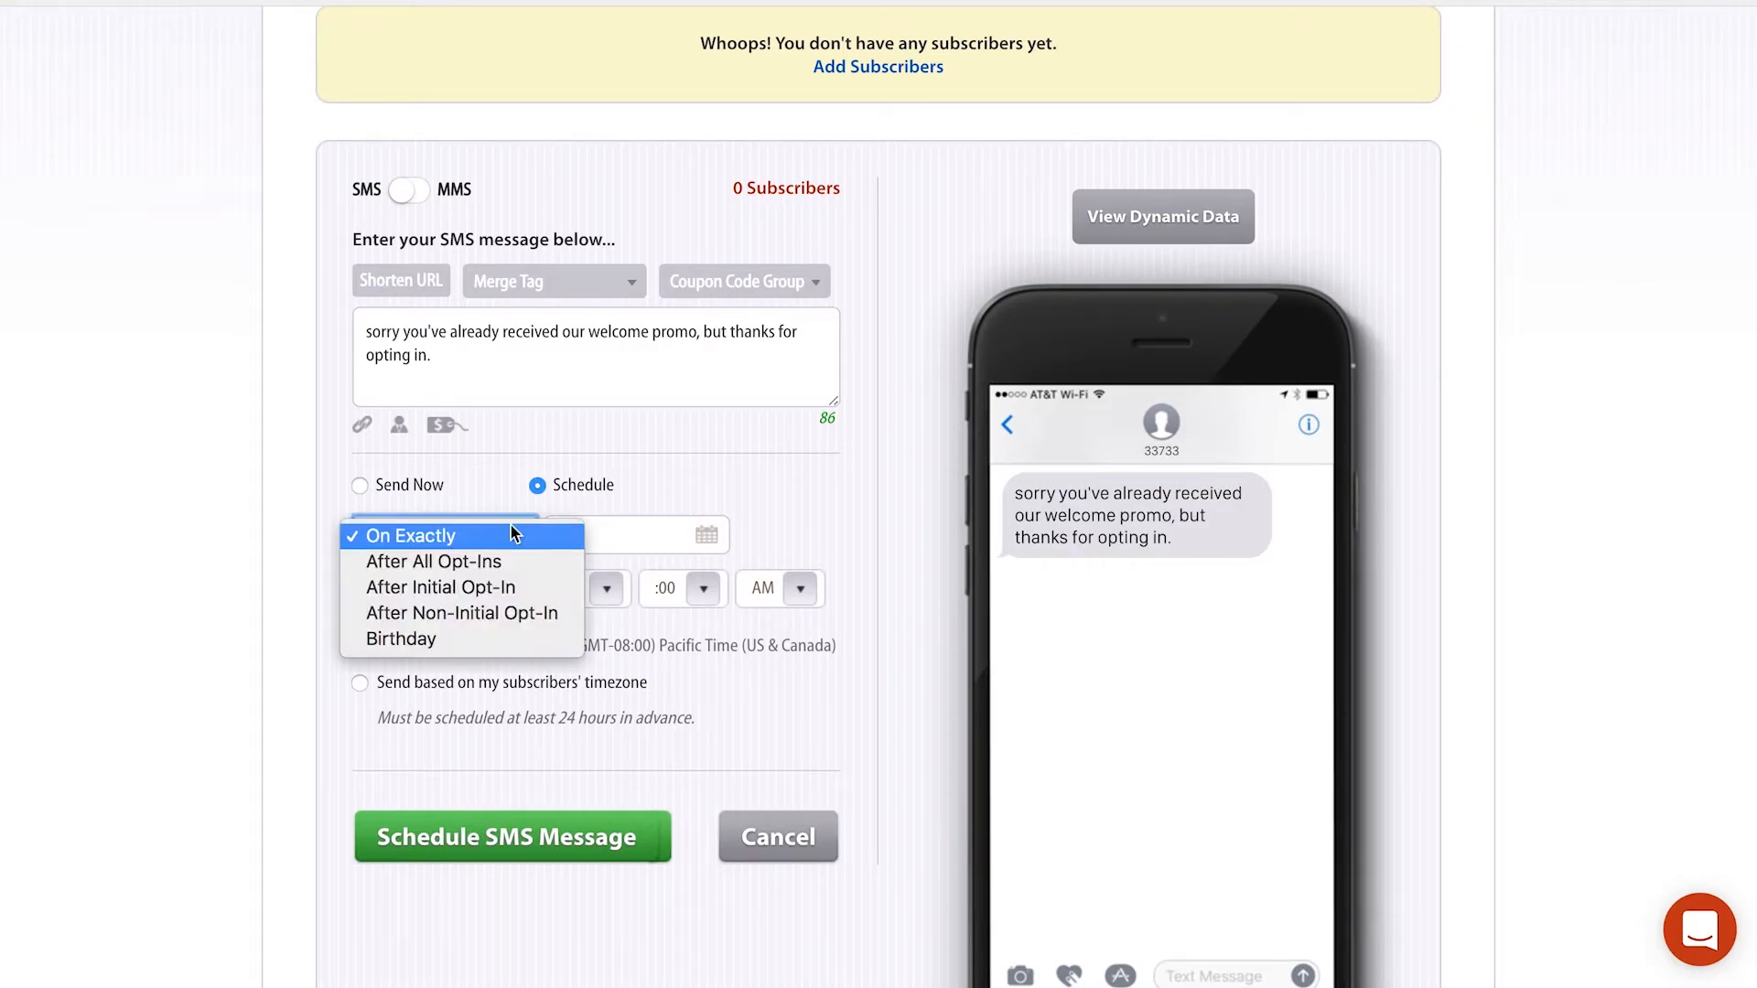
left_click(486, 613)
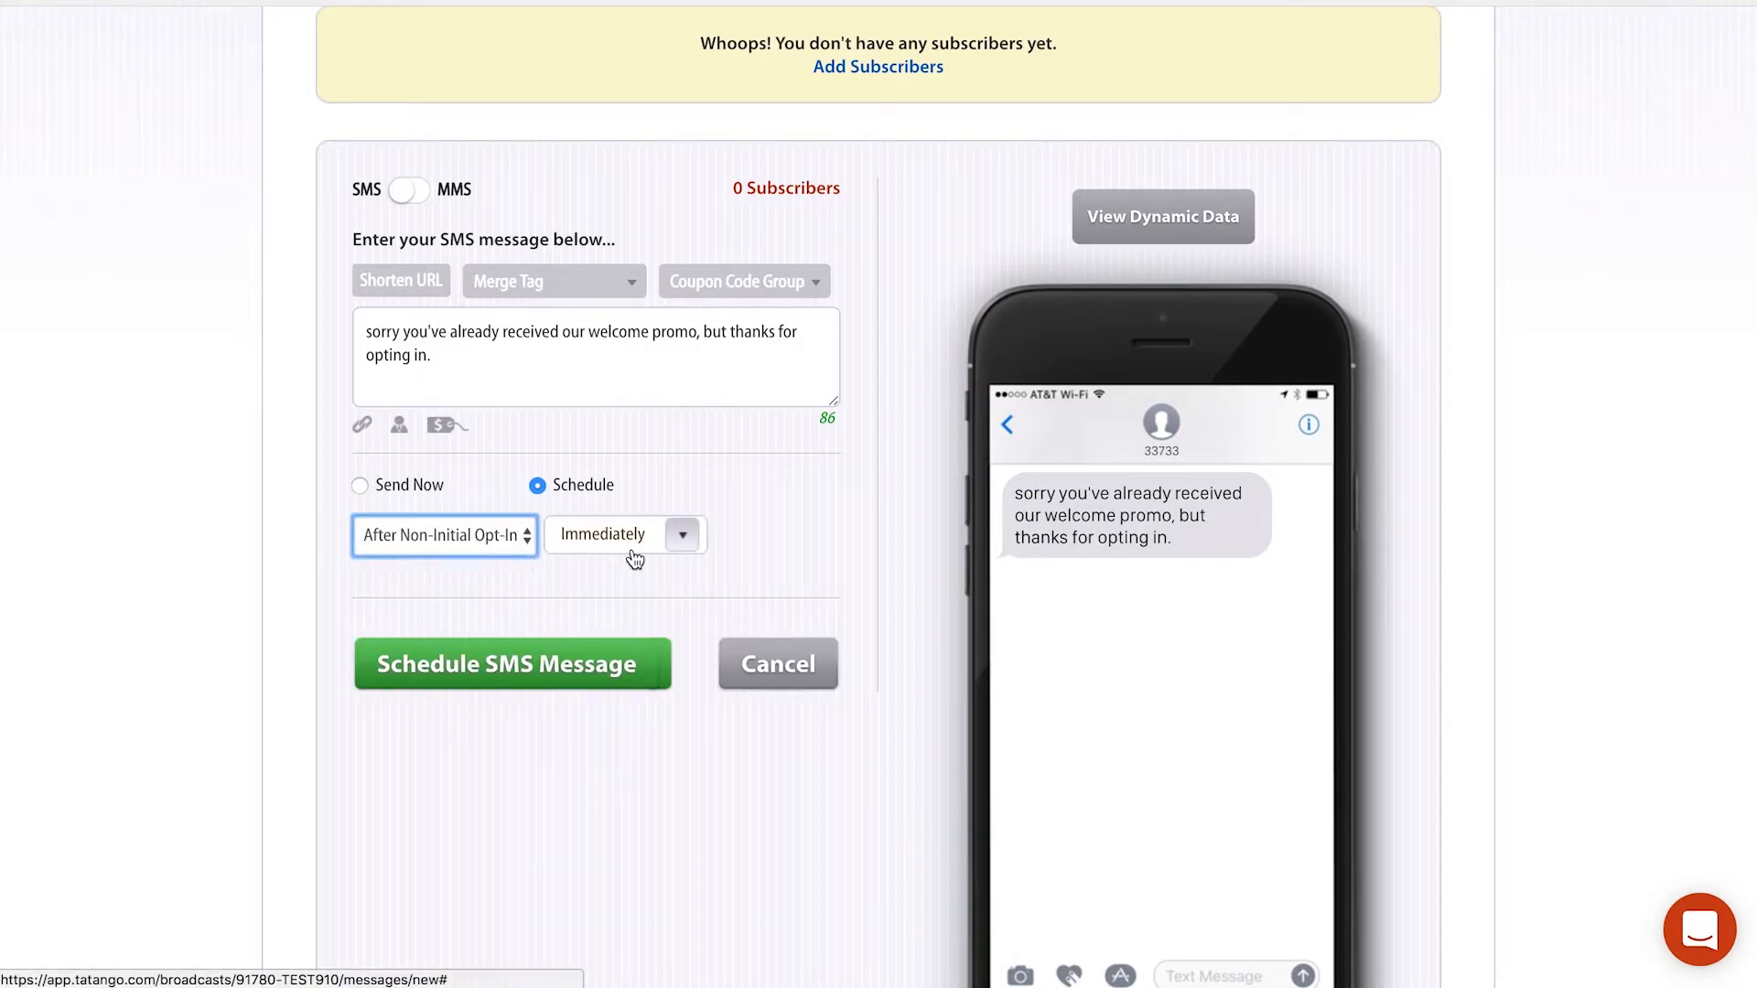
left_click(504, 673)
left_click(833, 547)
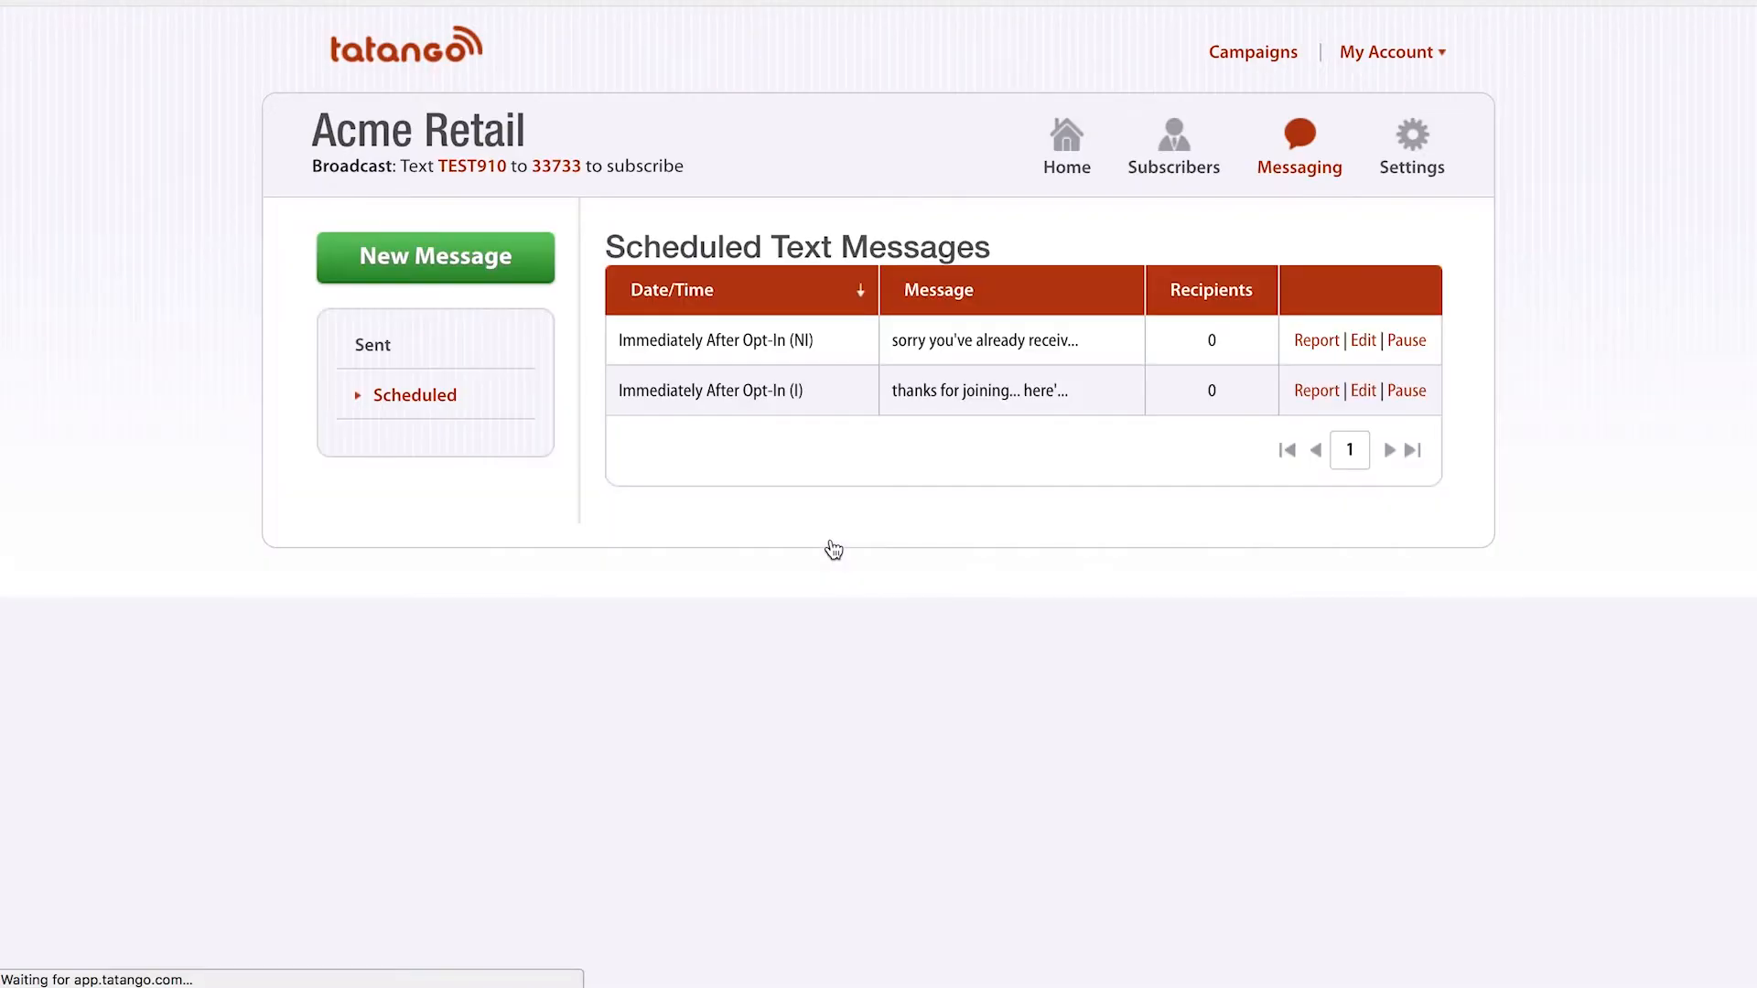